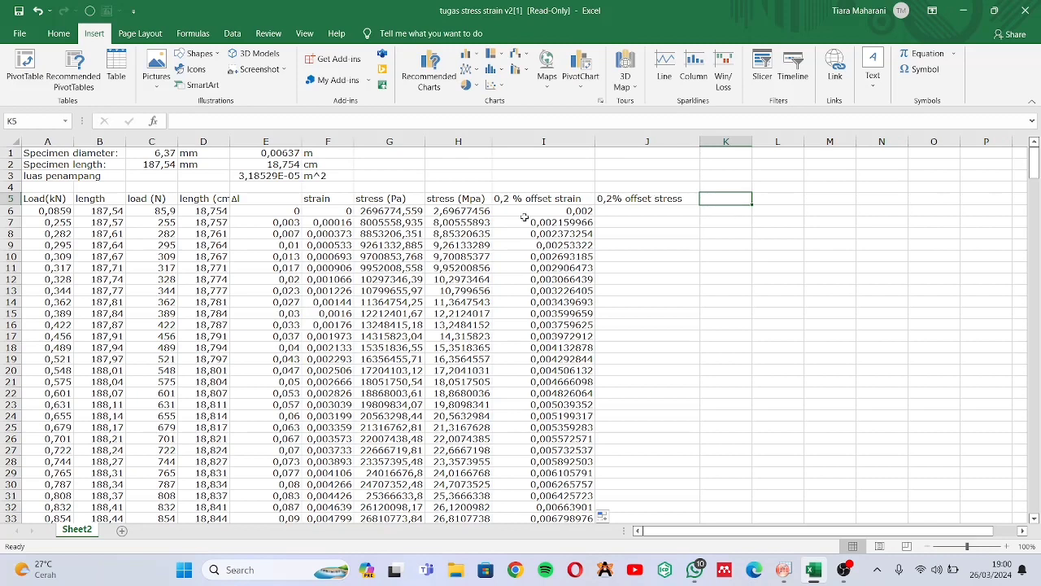
Copy the strain column with its header from the Excel sheet and paste it into column A(X) in OriginPro, starting at the Comments row
click(332, 200)
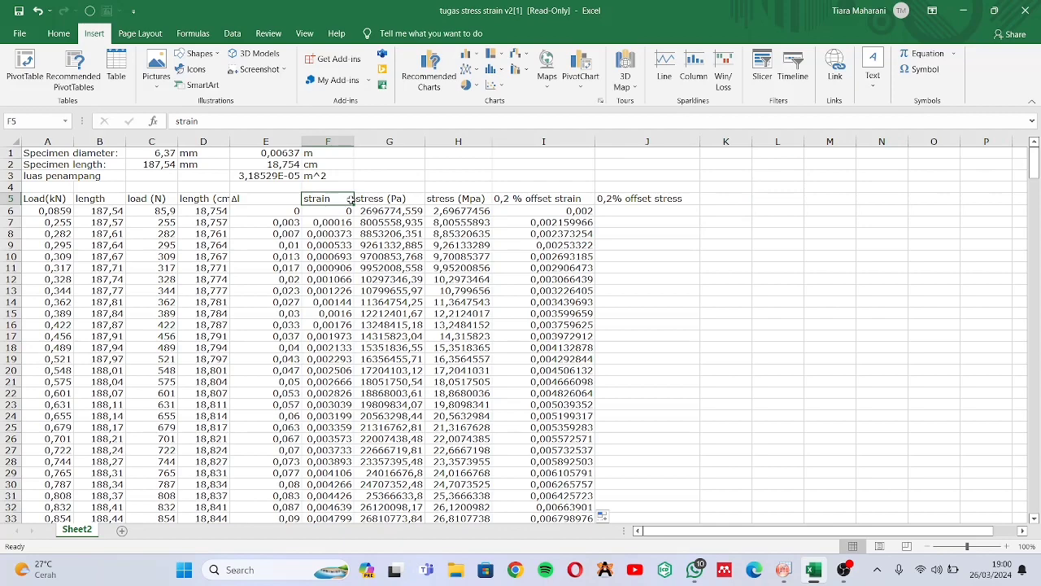
key(ctrl+shift+Down)
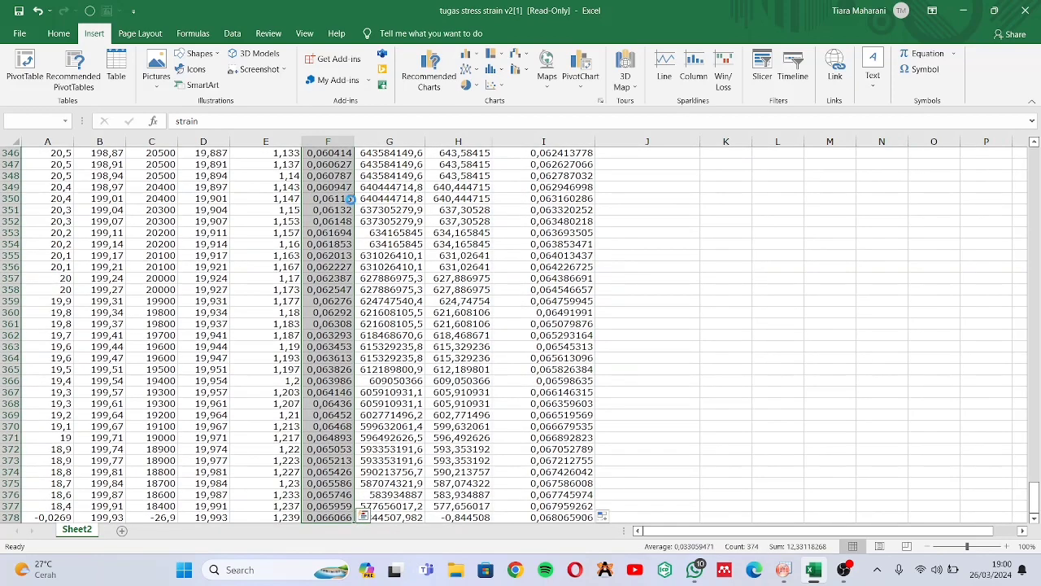
key(ctrl+c)
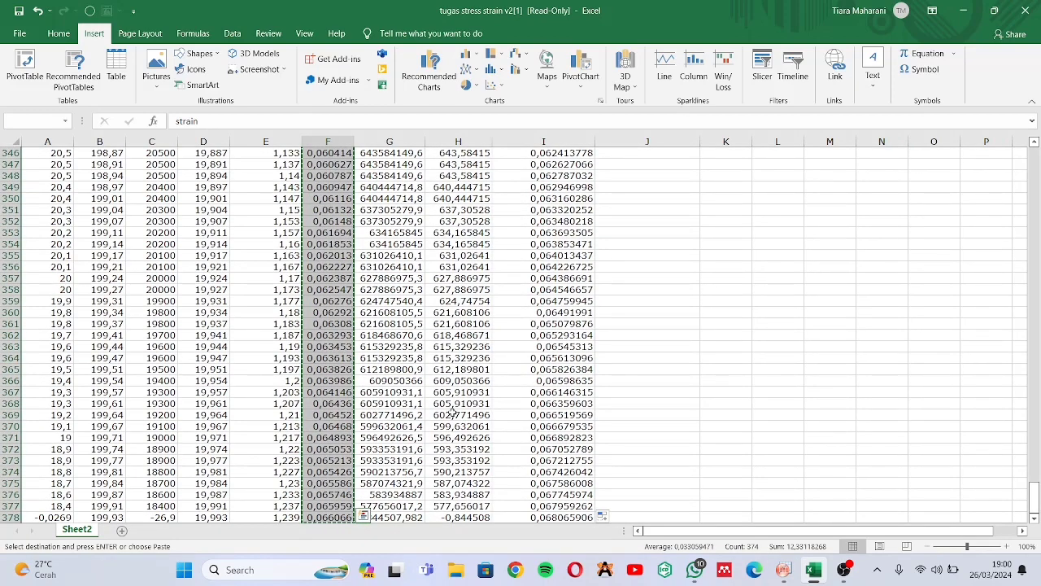
click(784, 570)
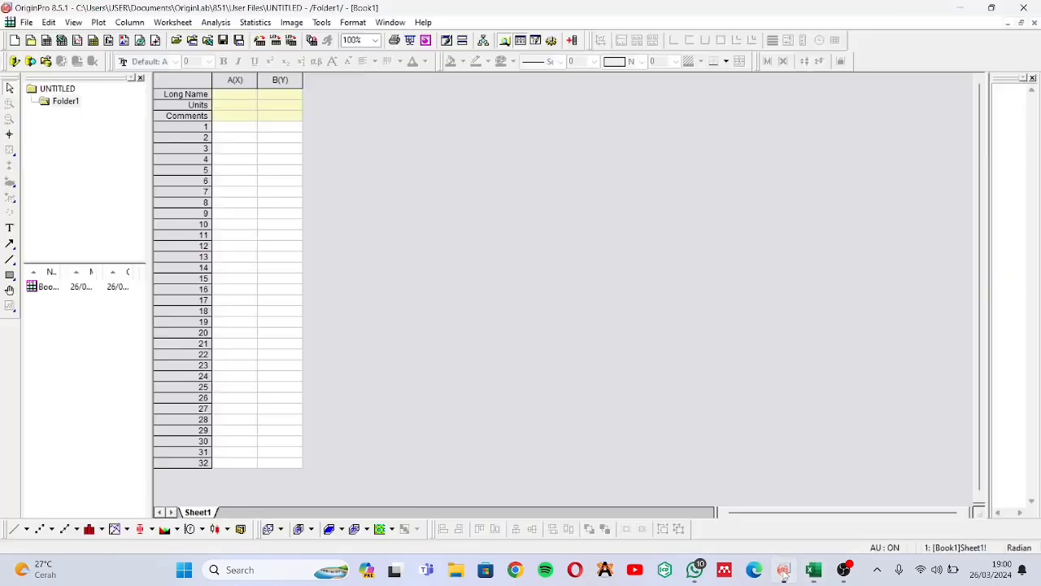
click(247, 116)
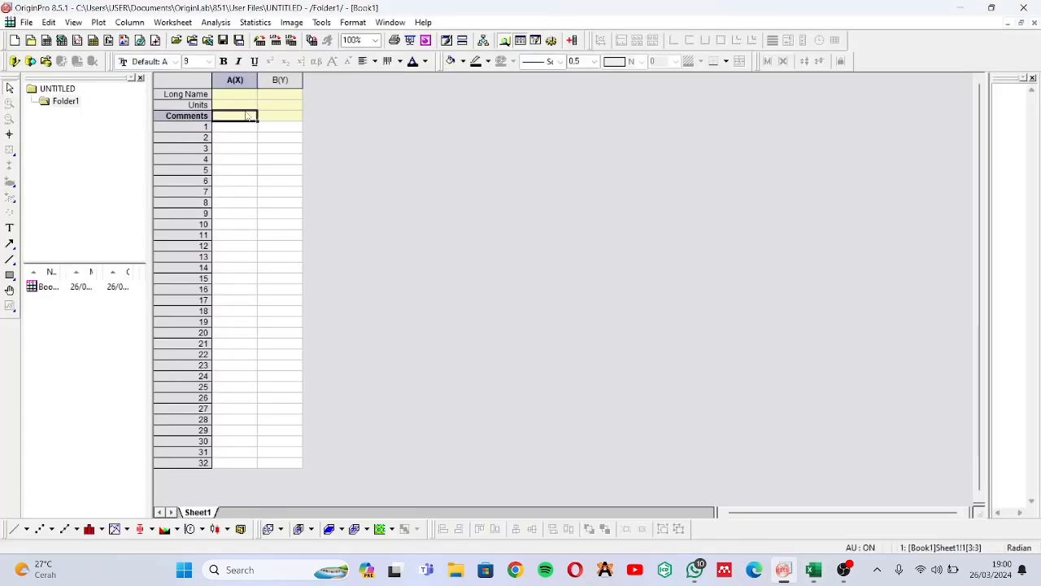
key(ctrl+v)
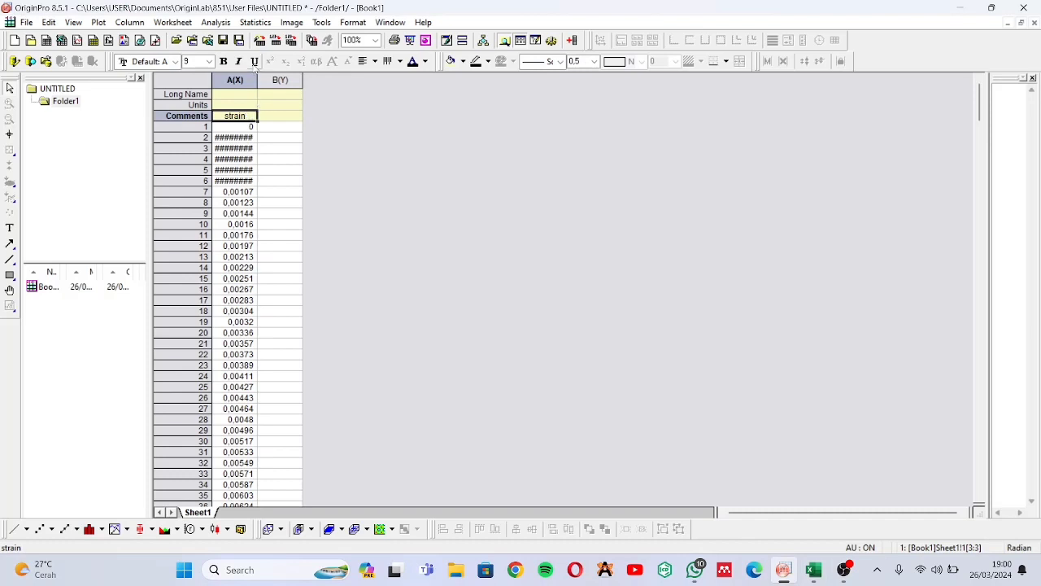
Widen column A(X) to fit its values and move the "strain" label from Comments to Long Name
double_click(257, 80)
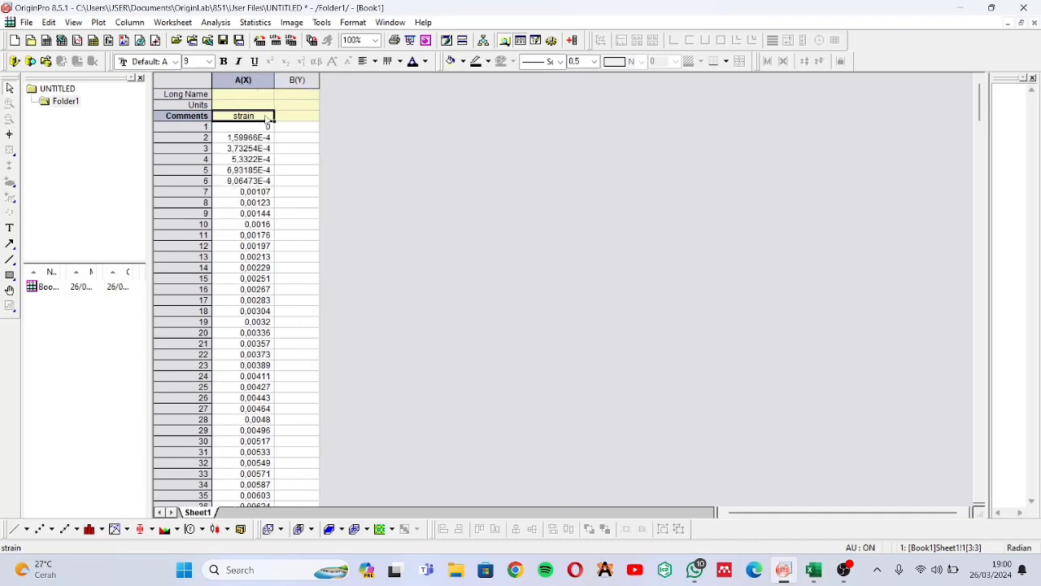
key(Delete)
click(260, 96)
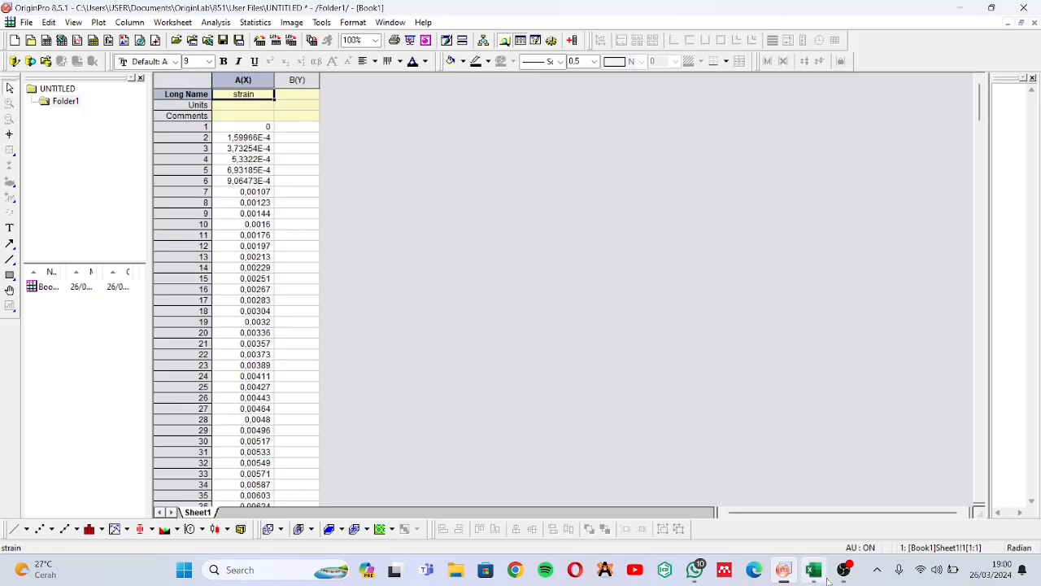
Copy the stress (Mpa) column from the Excel sheet and paste it into column B(Y) in OriginPro, starting at the Comments row
click(815, 569)
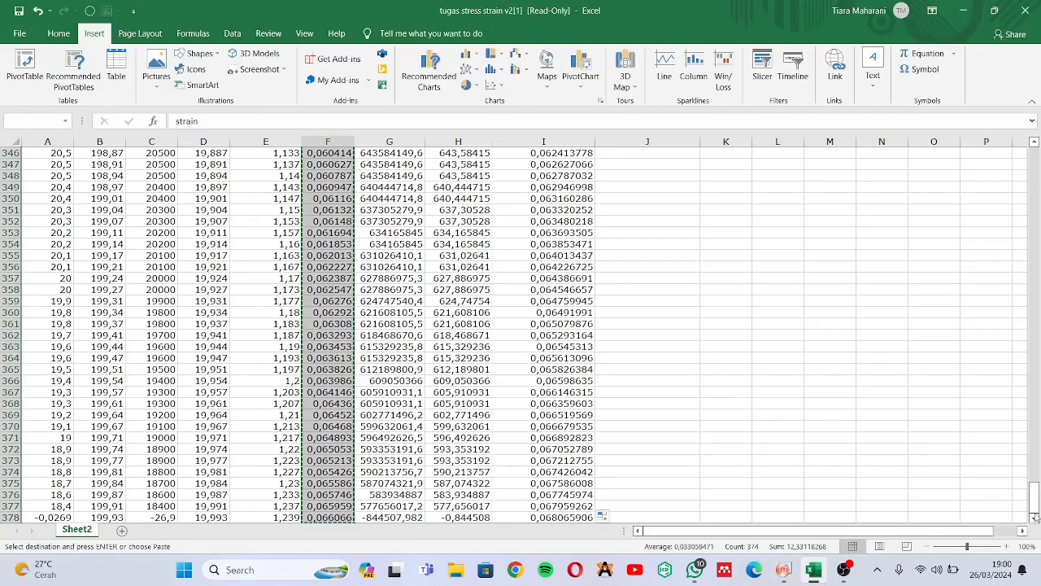
drag(1034, 496, 1034, 162)
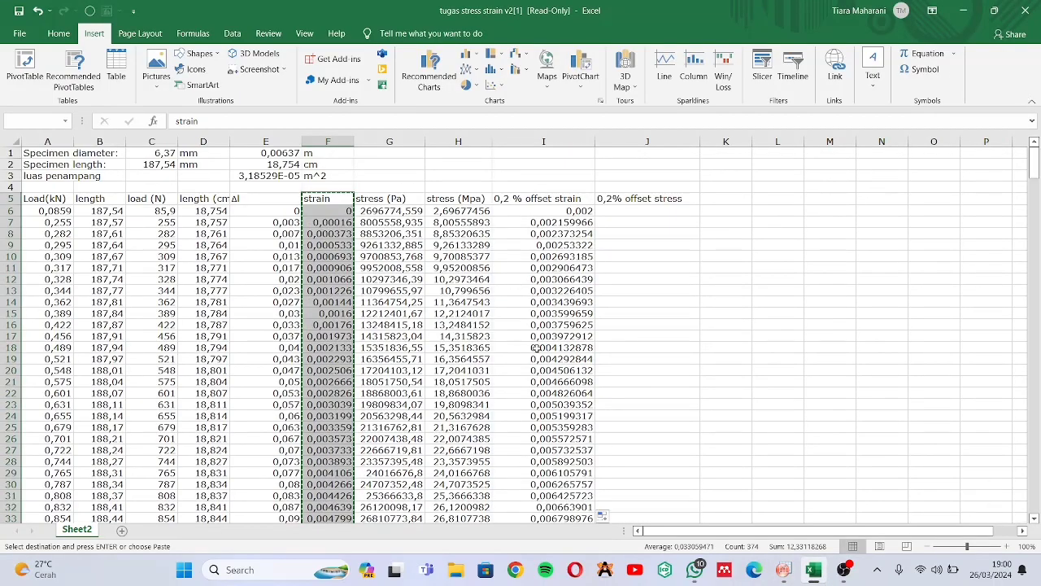
double_click(620, 221)
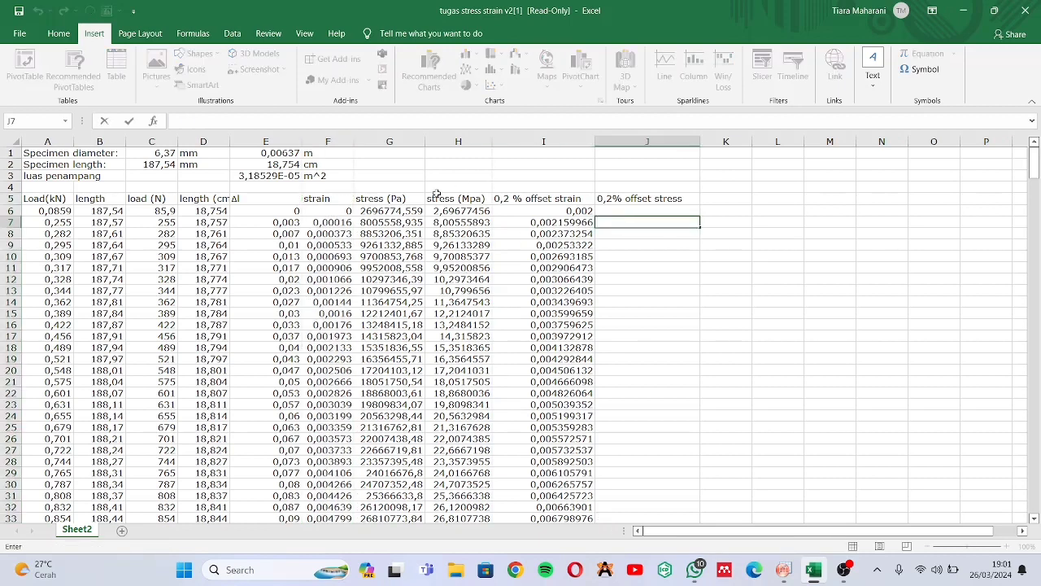
click(455, 202)
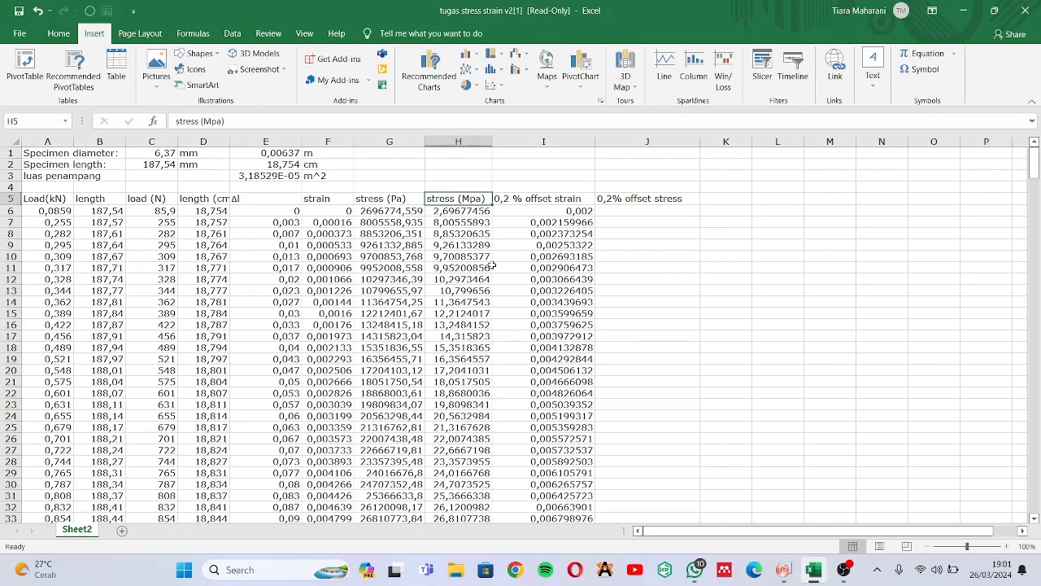
key(ctrl+shift+Down)
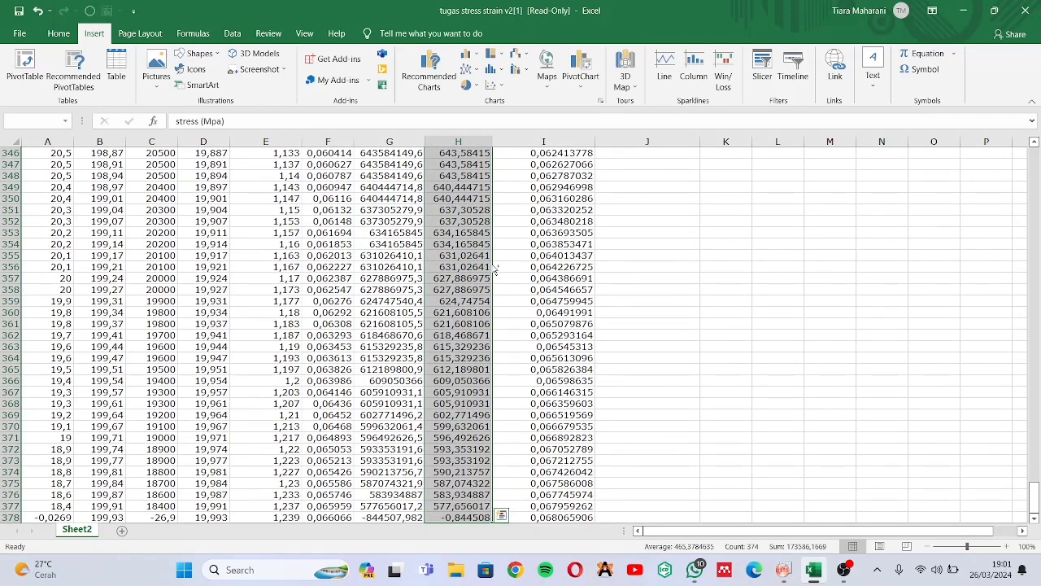
key(ctrl+c)
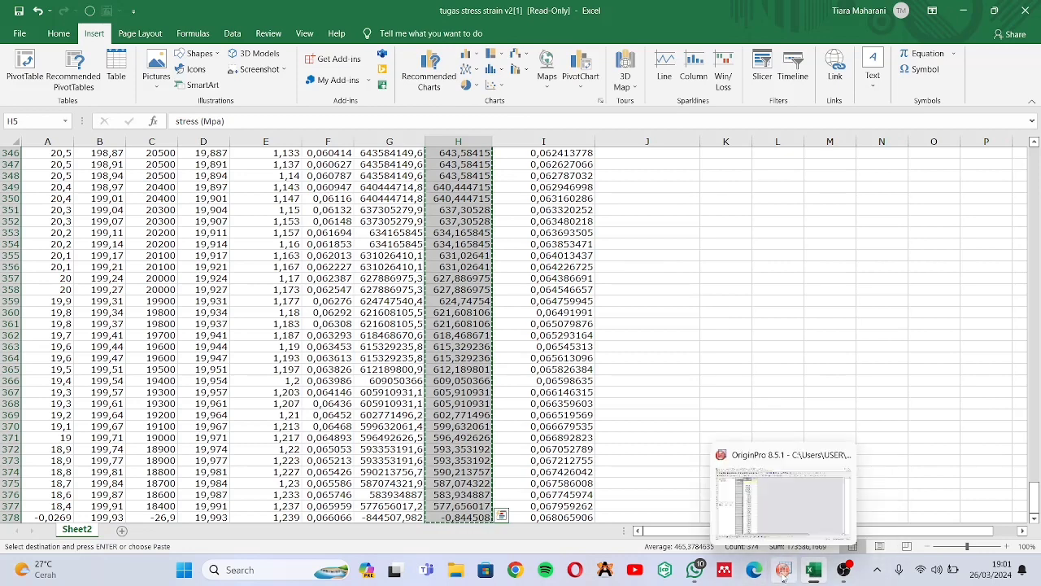
click(783, 571)
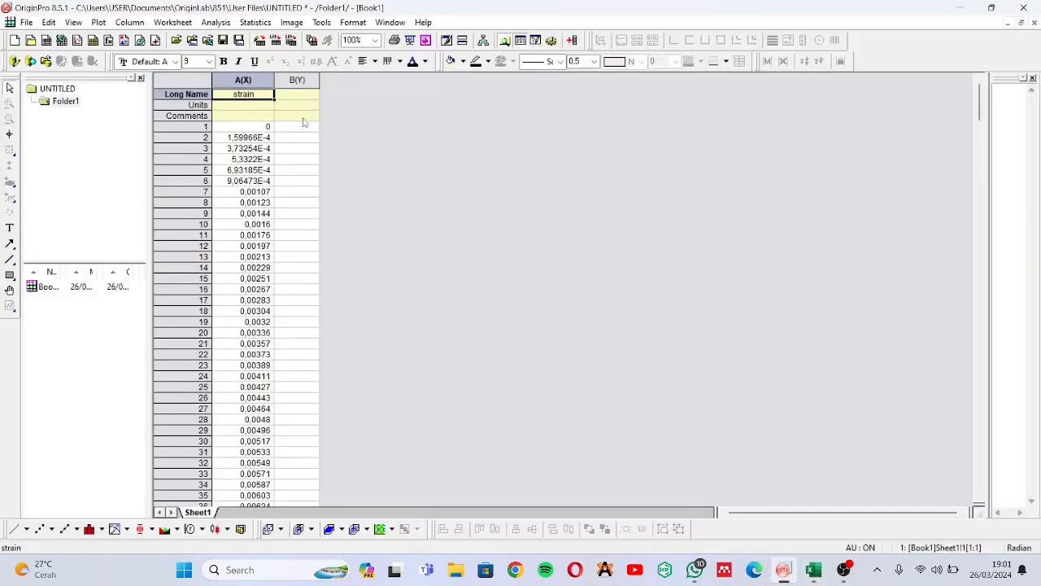
click(303, 118)
key(ctrl+v)
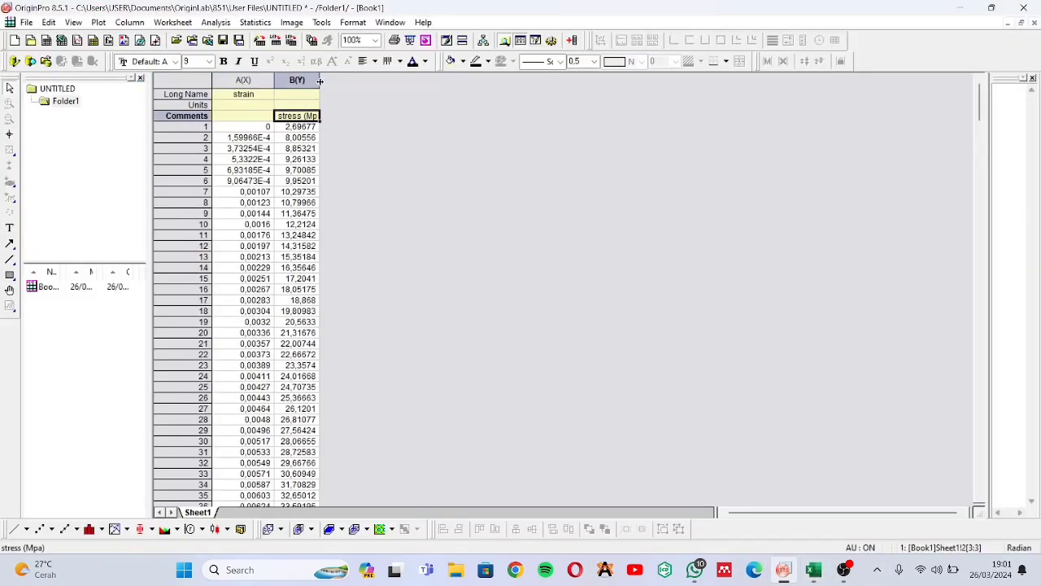
Widen column B(Y) to fit its content and move the "stress (Mpa)" label from Comments to Long Name
double_click(319, 81)
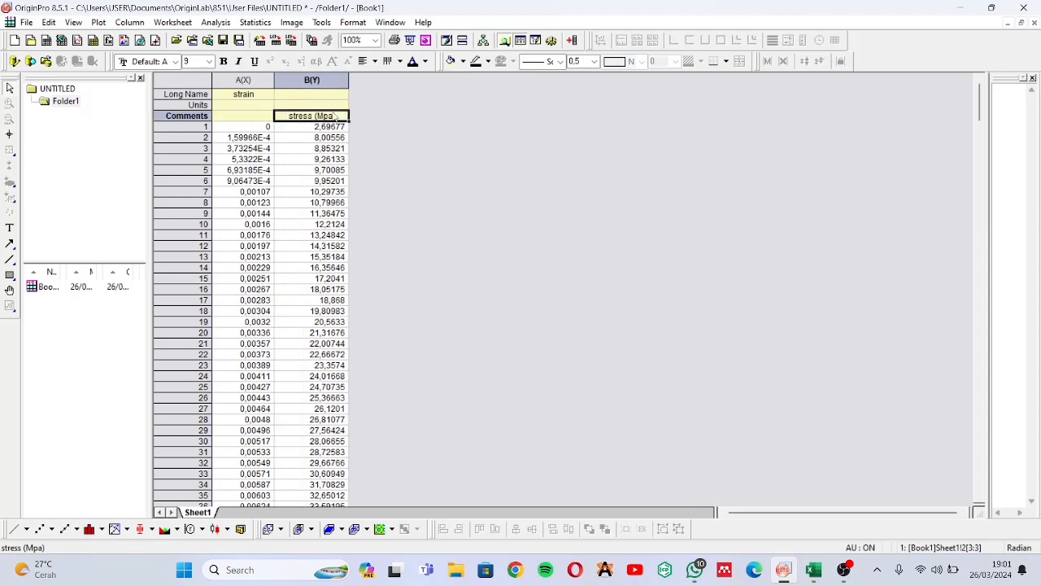
key(ctrl+x)
click(333, 94)
key(ctrl+v)
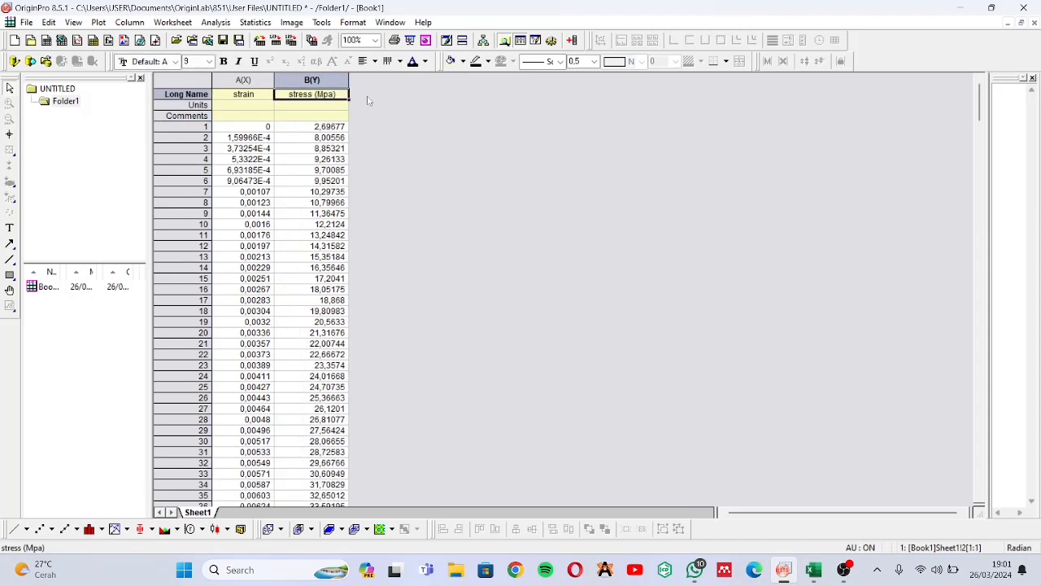
click(368, 100)
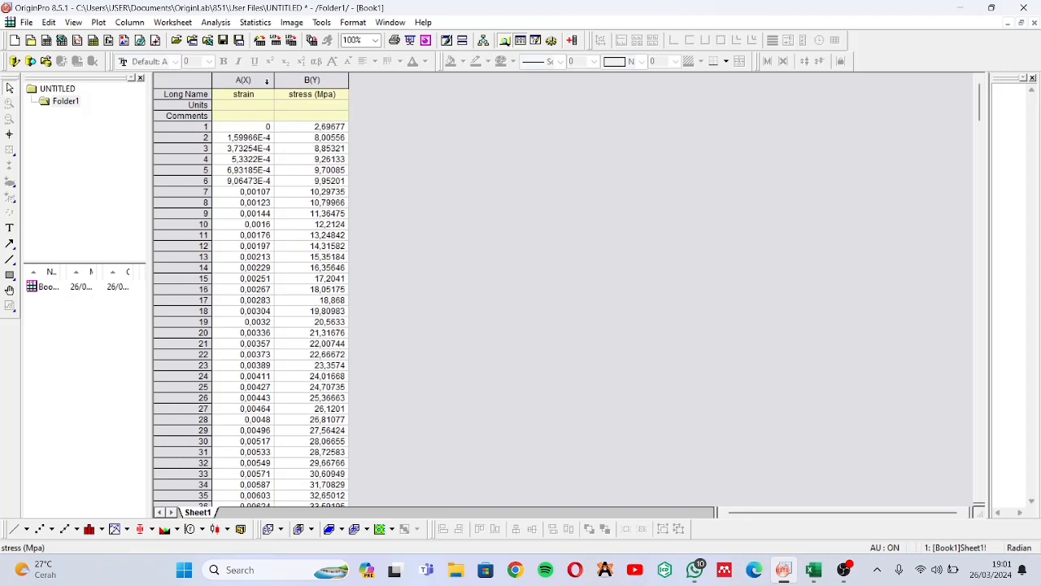
Plot columns A(X) and B(Y) as a line graph and dismiss the template reminder
drag(266, 81, 312, 80)
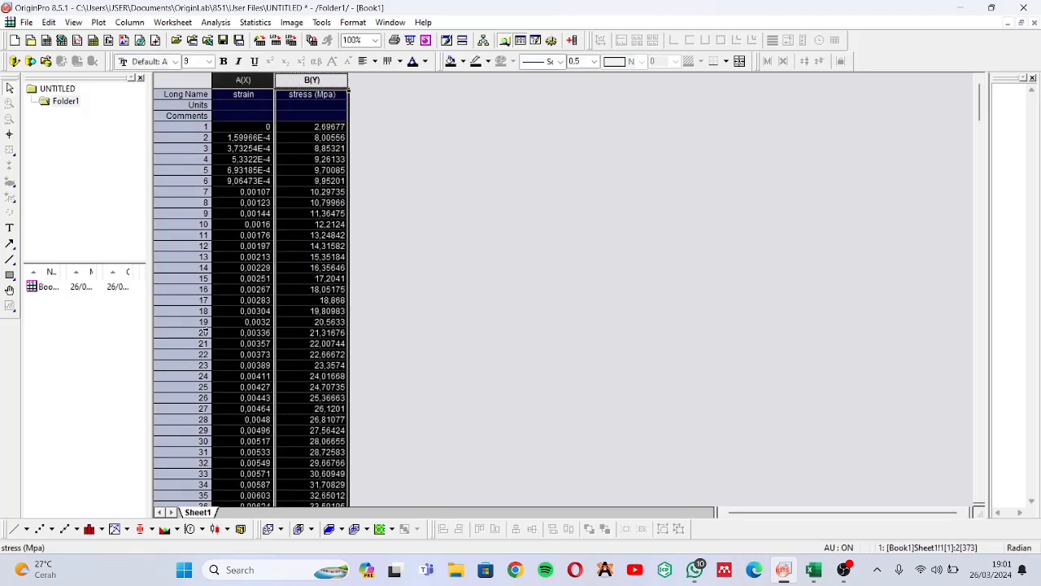
click(17, 529)
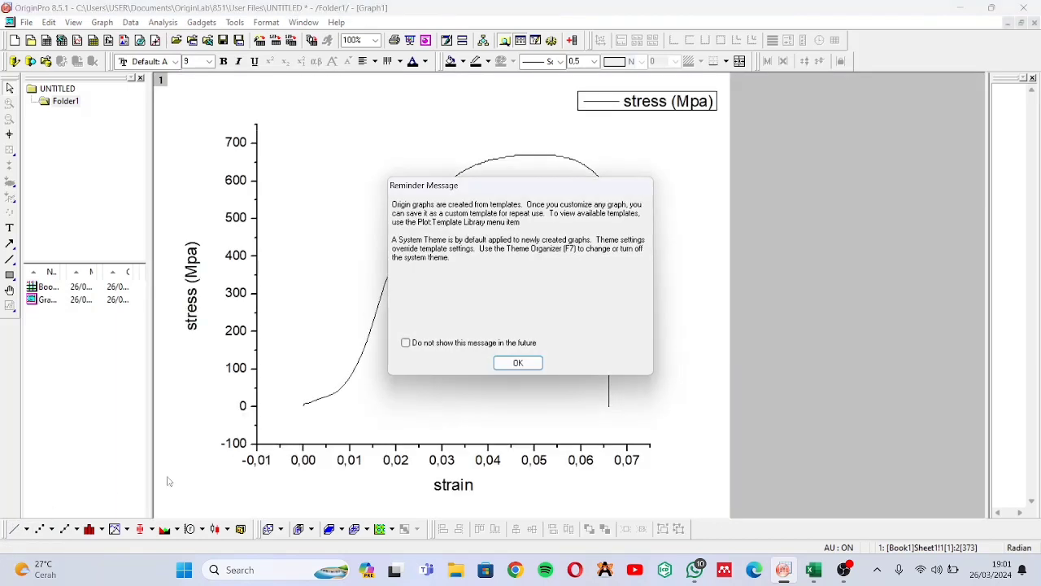
click(525, 363)
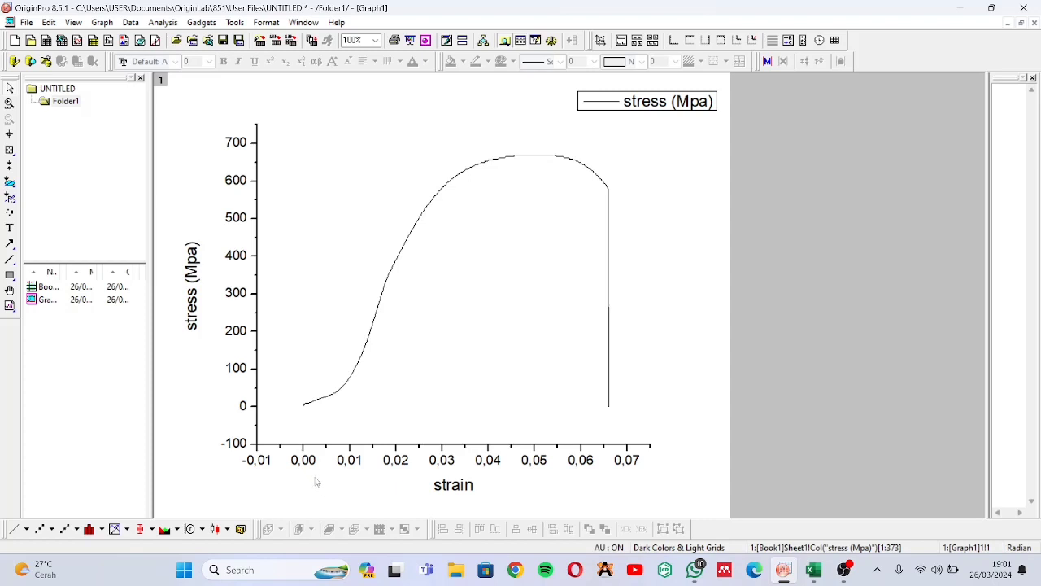
Set the stress (Y) axis scale to start from 0 and apply it
click(244, 444)
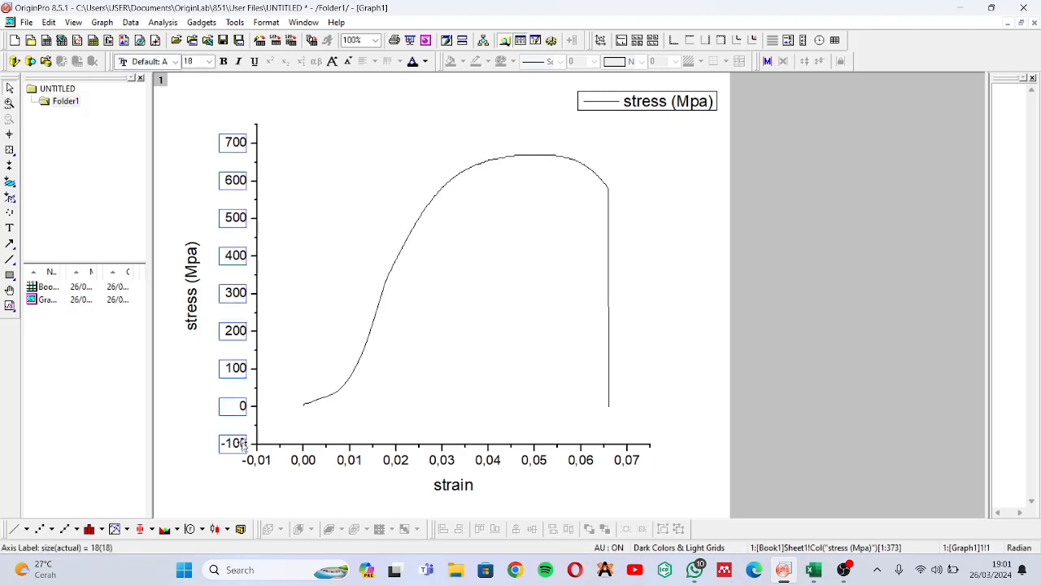
double_click(241, 446)
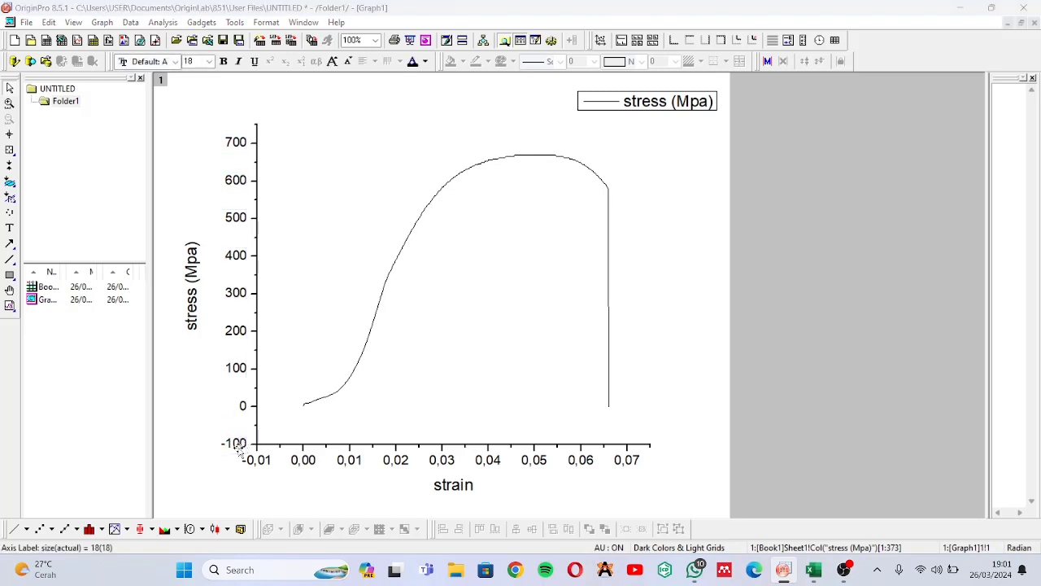
click(411, 190)
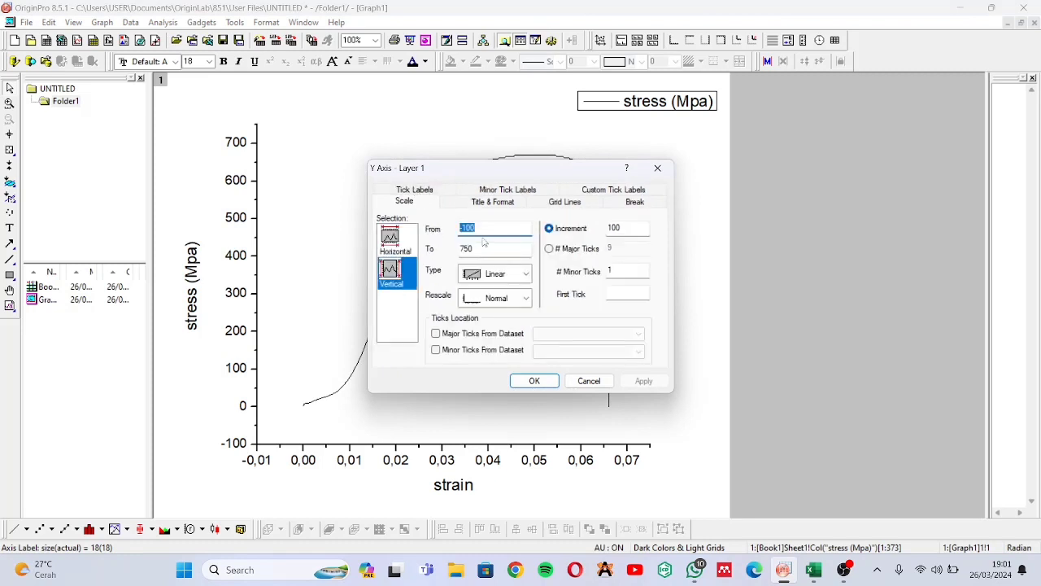
text(0)
click(660, 388)
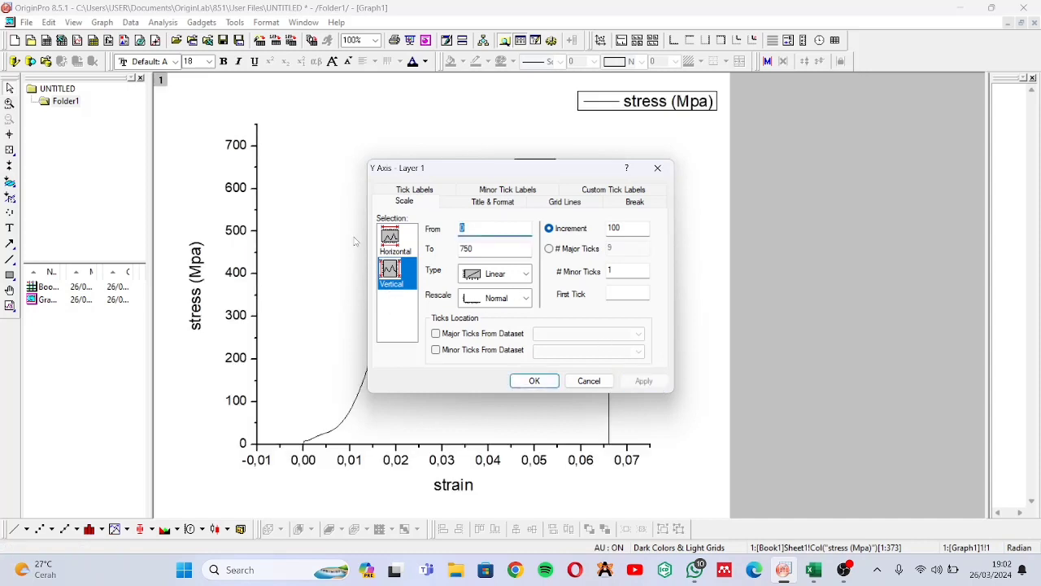
Set the horizontal strain axis scale to start from 0, apply it and close the axis settings
click(390, 238)
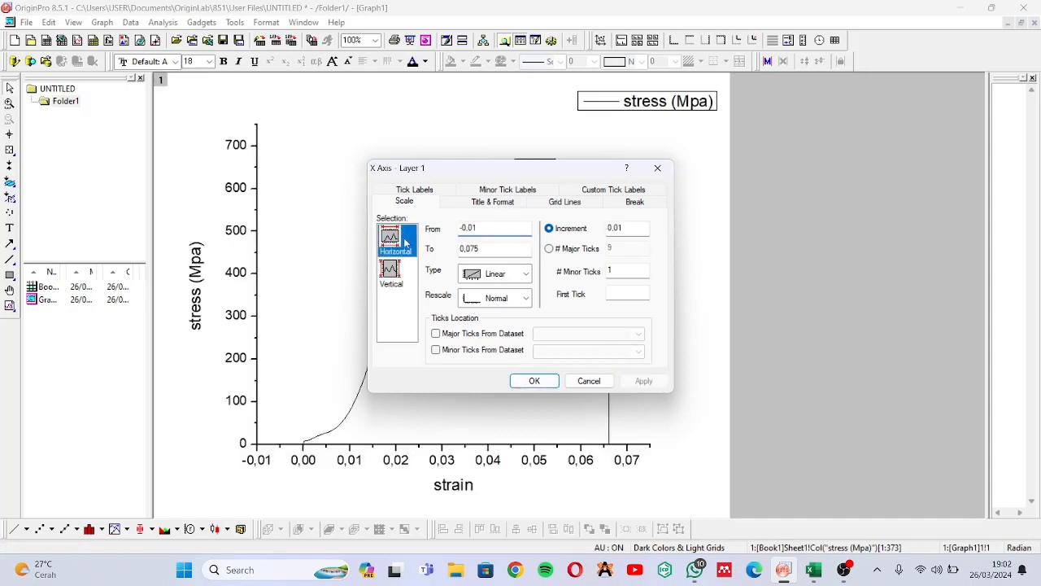
click(473, 228)
drag(474, 229, 447, 233)
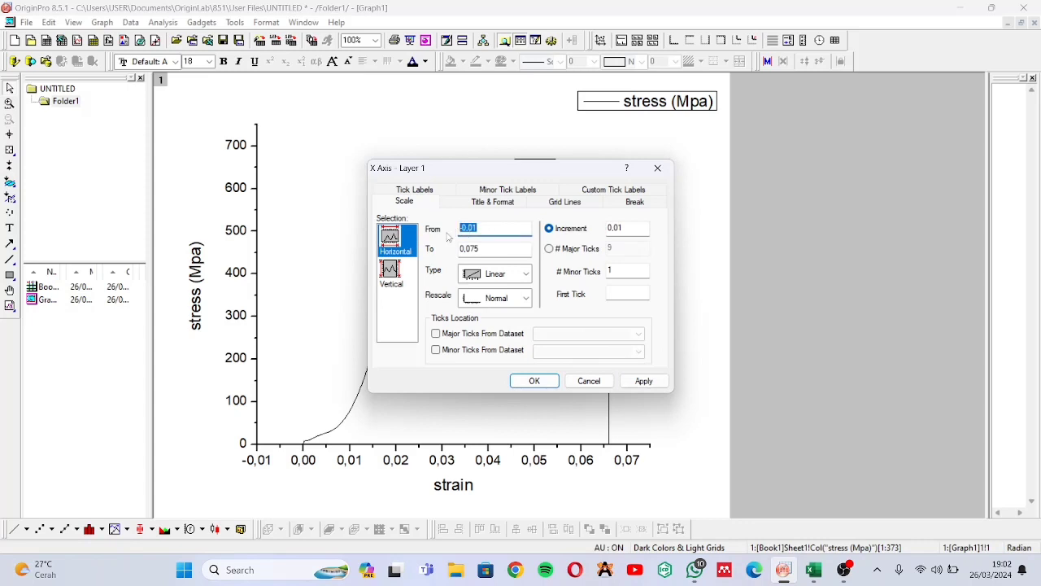
text(0)
click(644, 381)
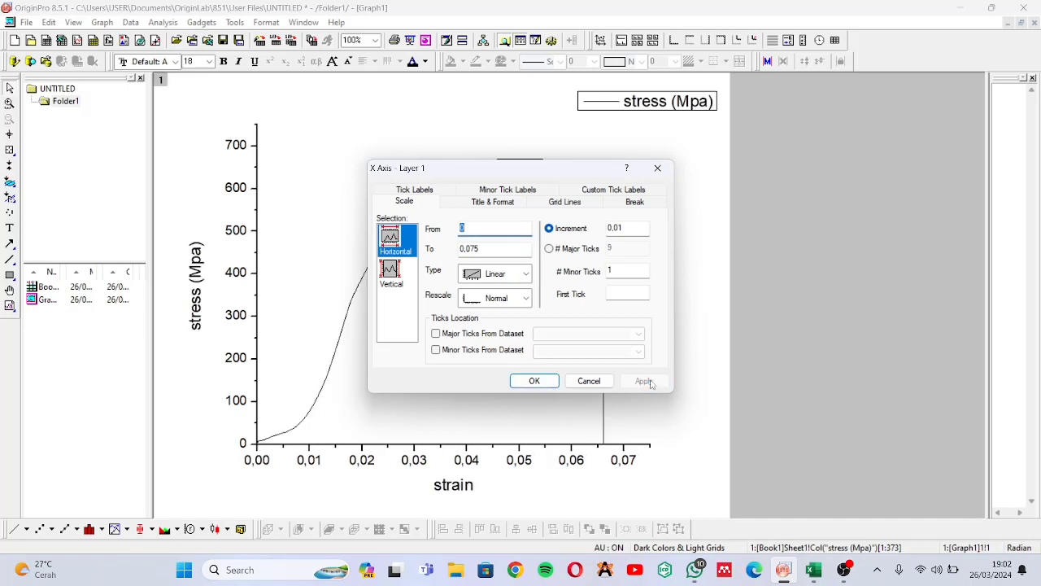
click(536, 382)
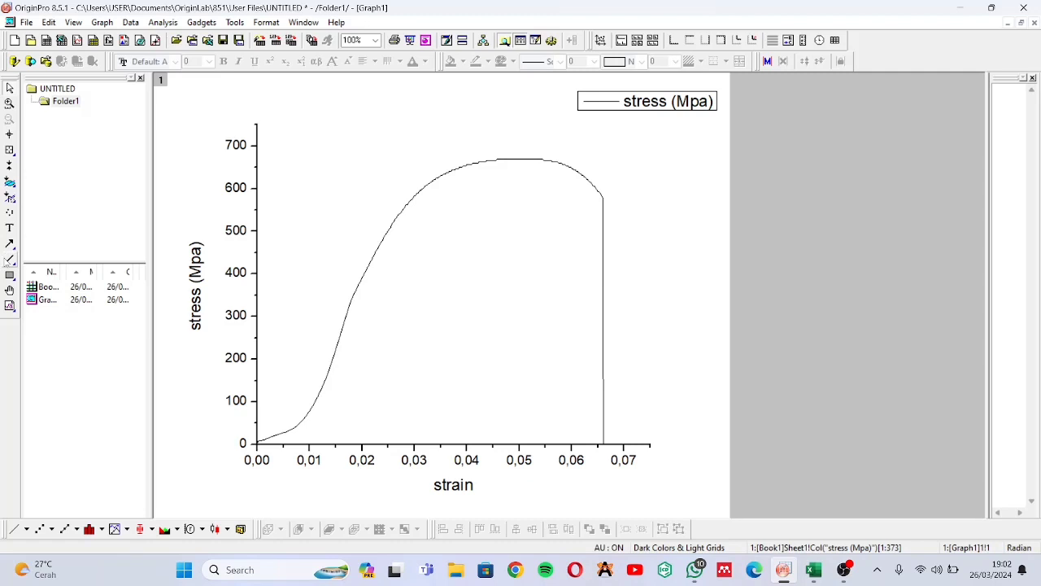
Draw a vertical line with the Line Tool at a strain of about 0.012, from the strain axis up to about 415 MPa
click(11, 260)
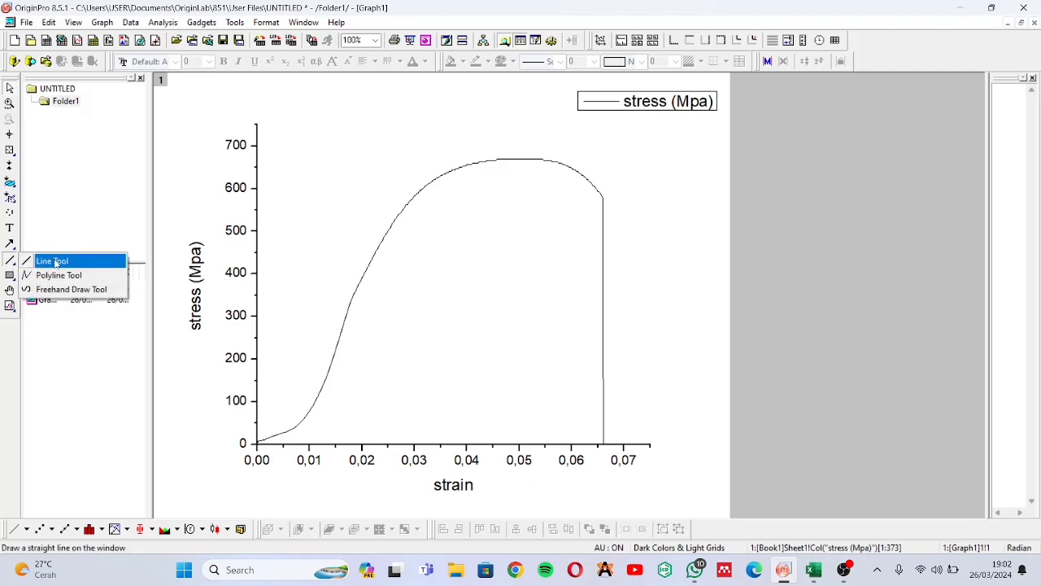
click(55, 261)
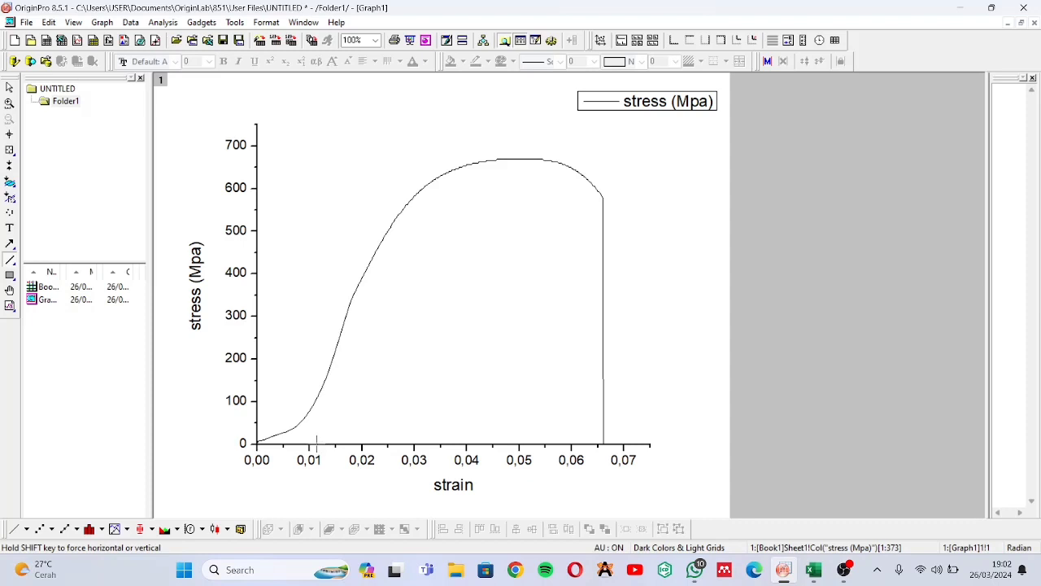
drag(316, 440, 329, 272)
drag(328, 265, 328, 266)
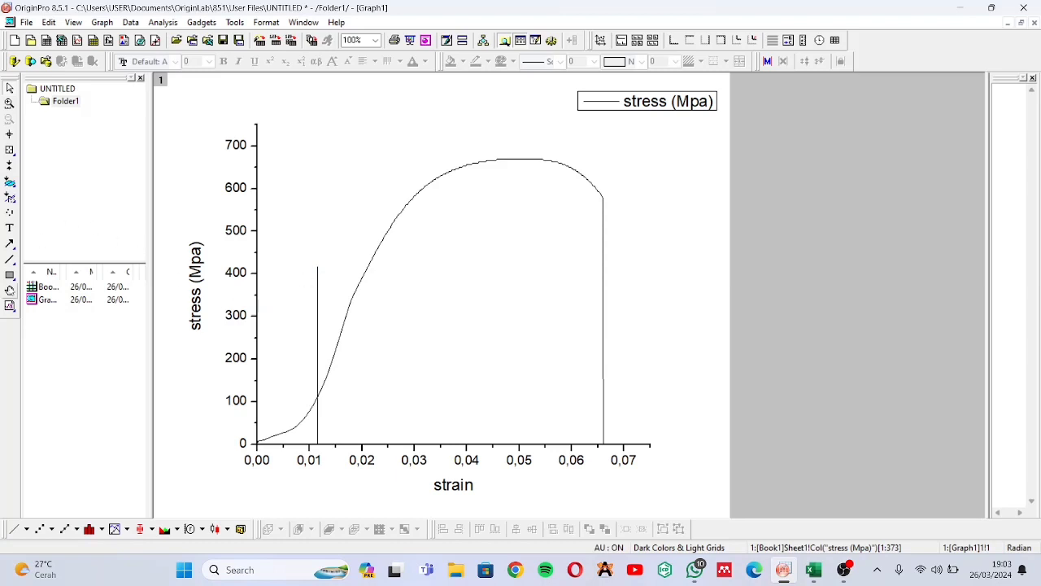
Draw a second vertical line at a strain of about 0.017, from the strain axis up to about 425 MPa
click(10, 261)
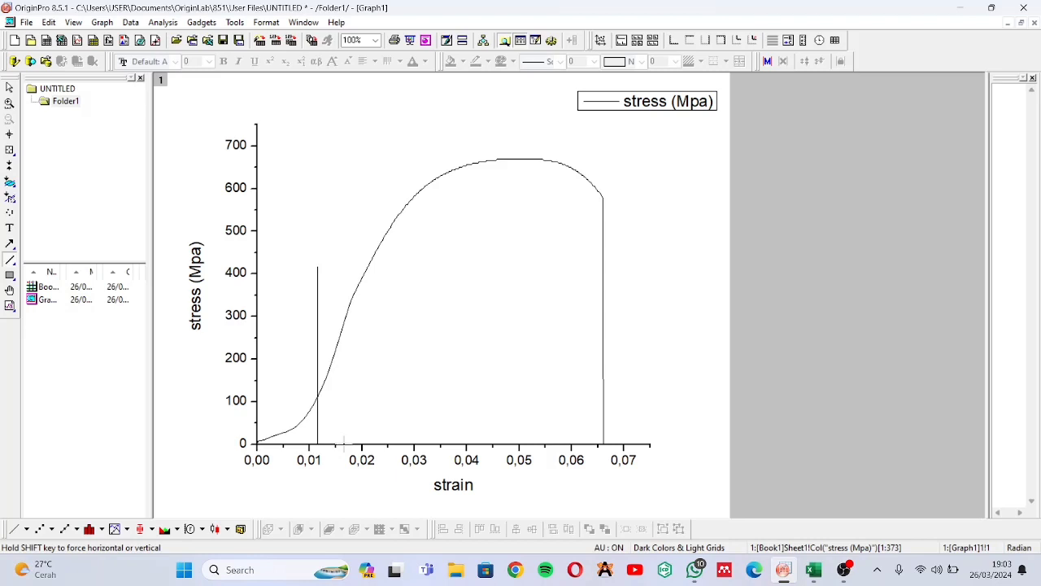
drag(344, 443, 338, 257)
drag(338, 262, 343, 261)
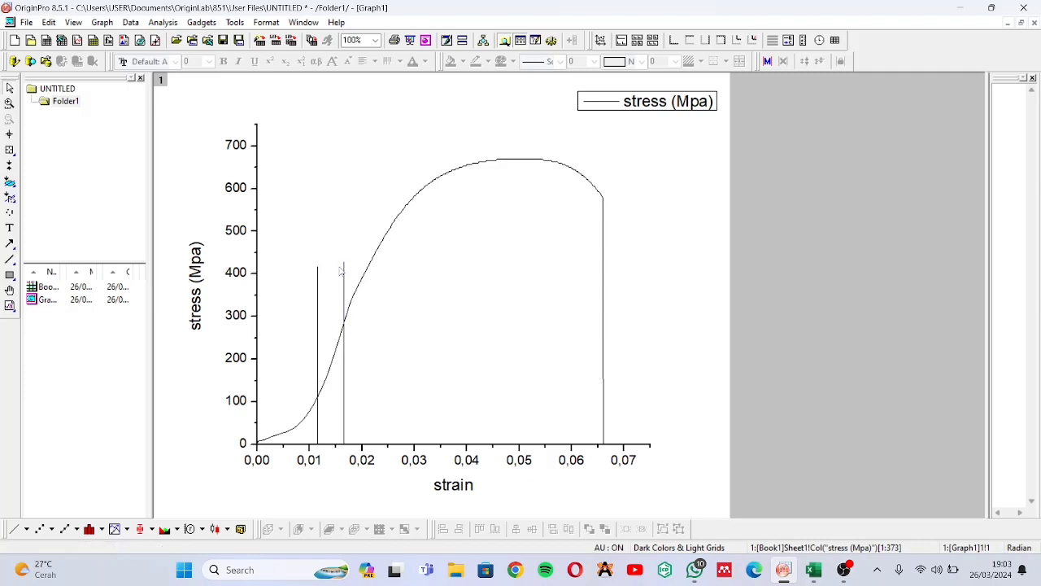
Move the second vertical line slightly toward higher strain, to about 0.0175 on the strain axis
click(344, 357)
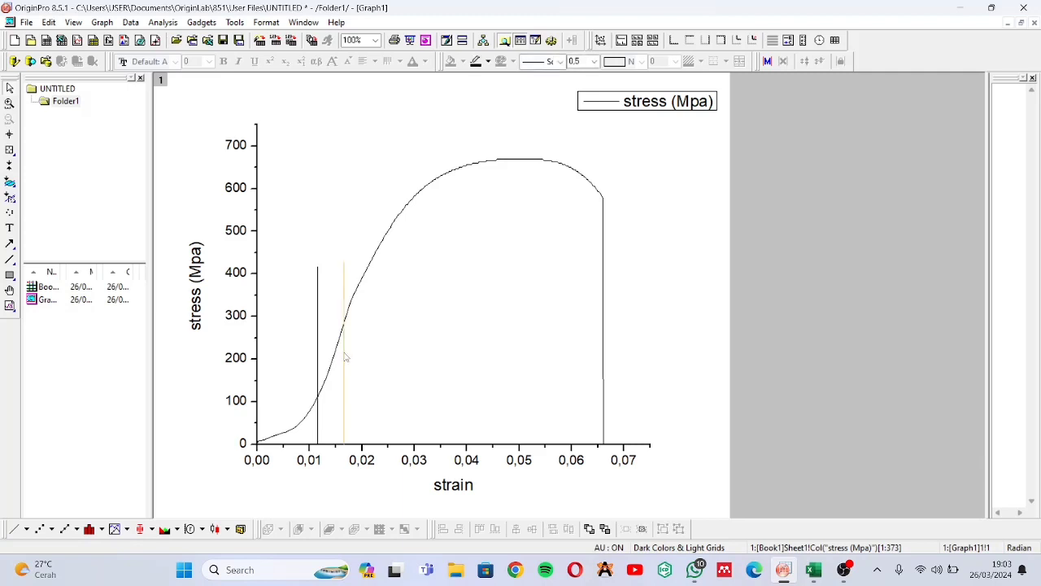
drag(345, 356, 346, 350)
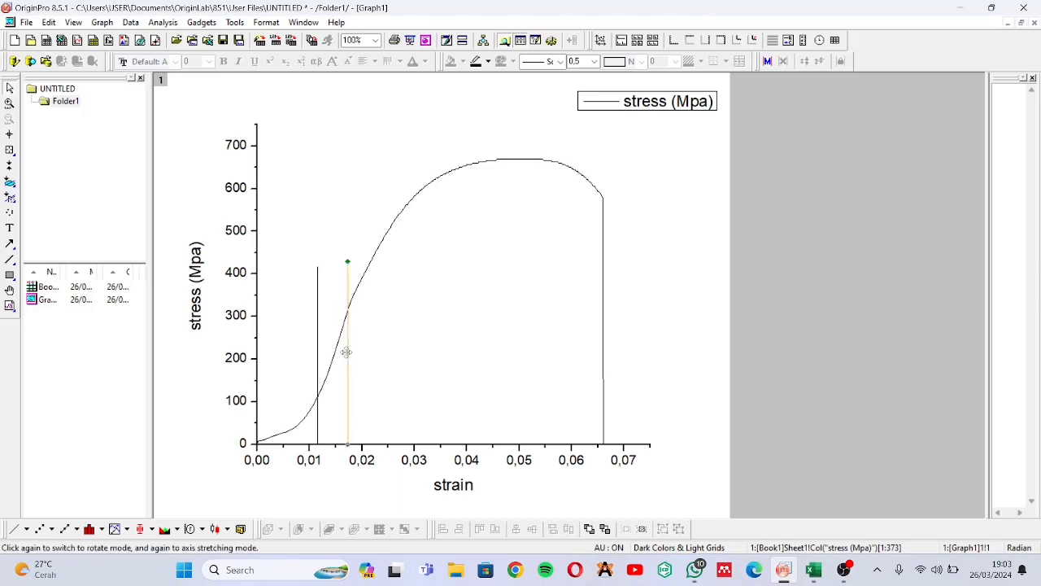
click(367, 345)
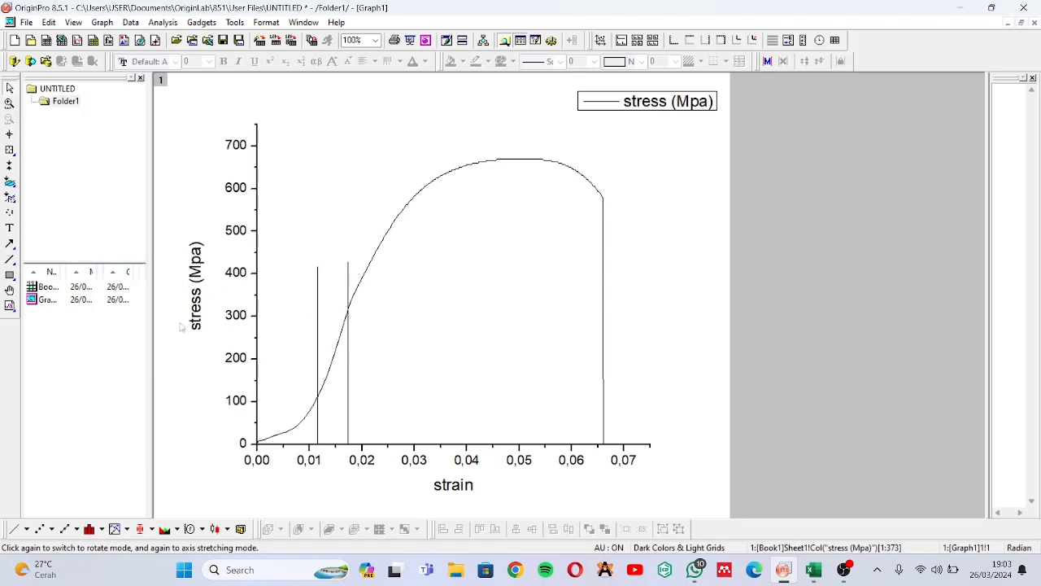
Add a coordinate annotation with the Annotation tool at the curve point where the first vertical line crosses it
click(13, 159)
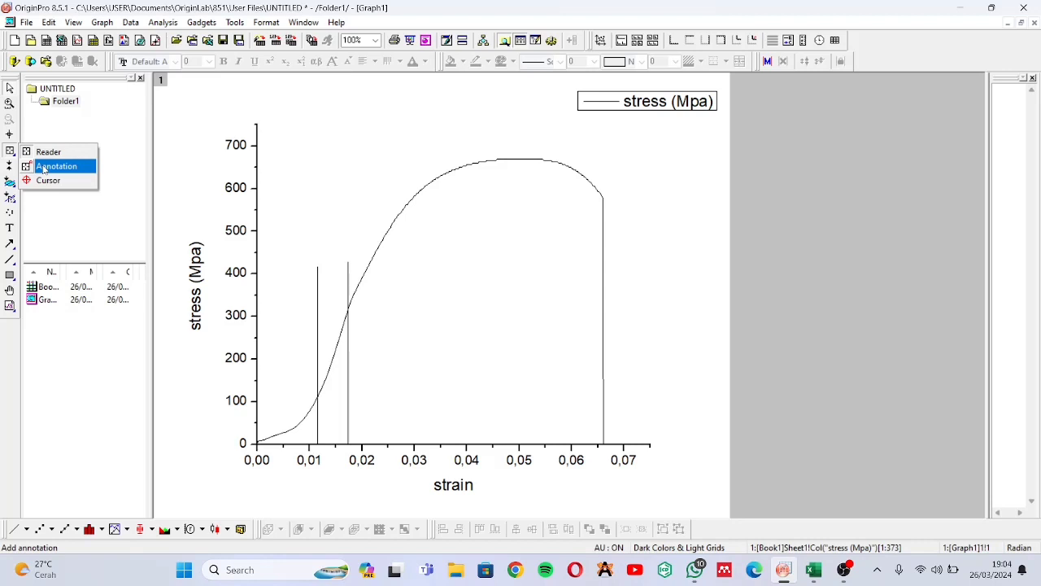
click(43, 169)
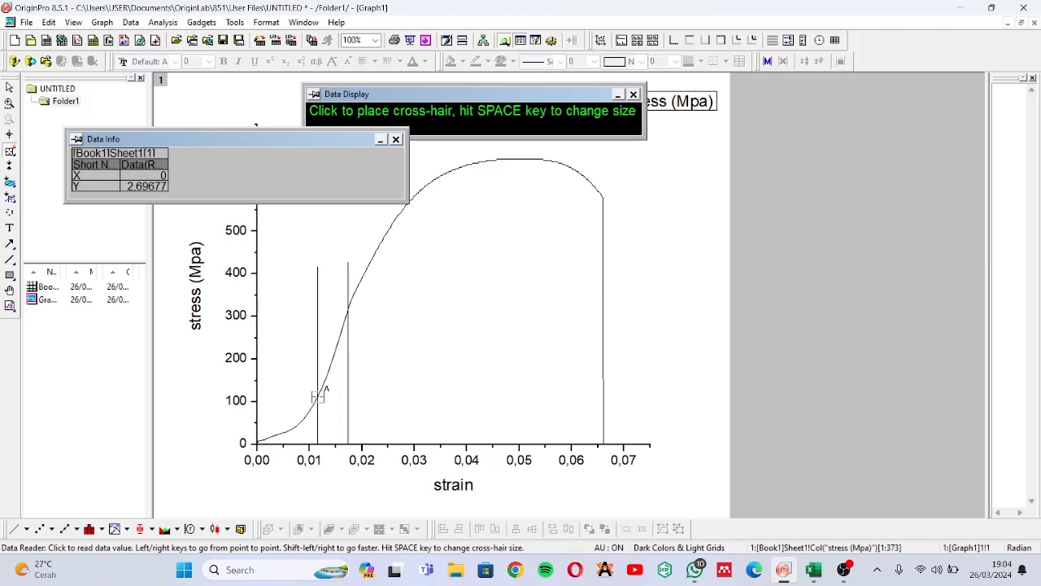
click(318, 396)
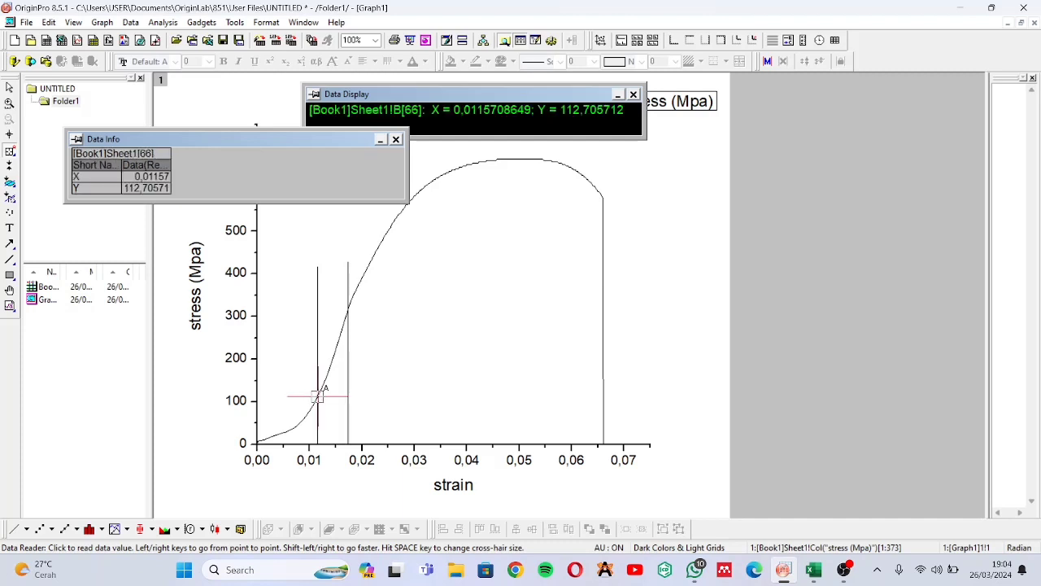
double_click(318, 396)
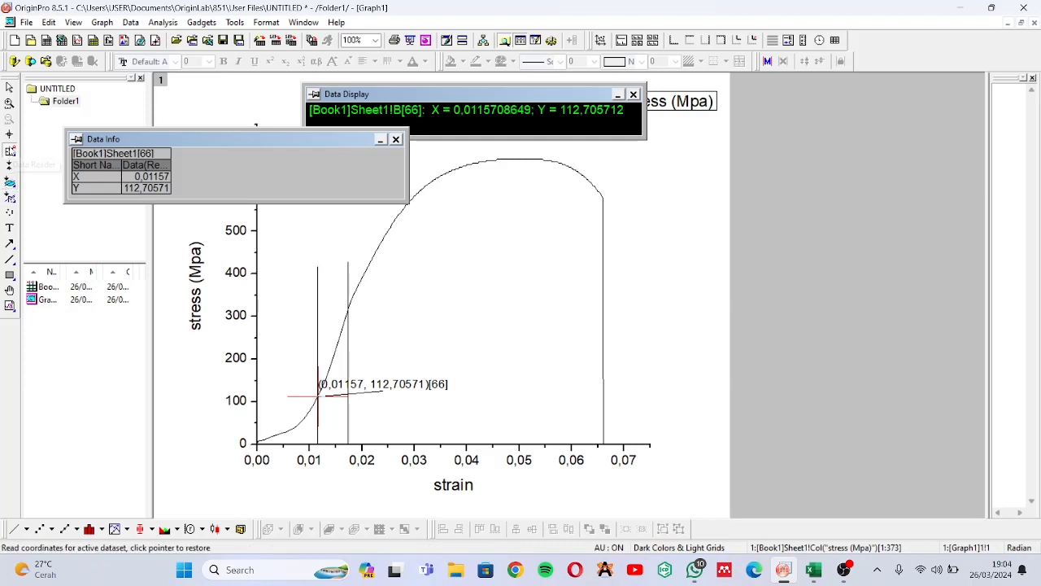
Annotate the coordinates of the curve point at the second vertical line, leave the Annotation tool and close the data info window
click(10, 151)
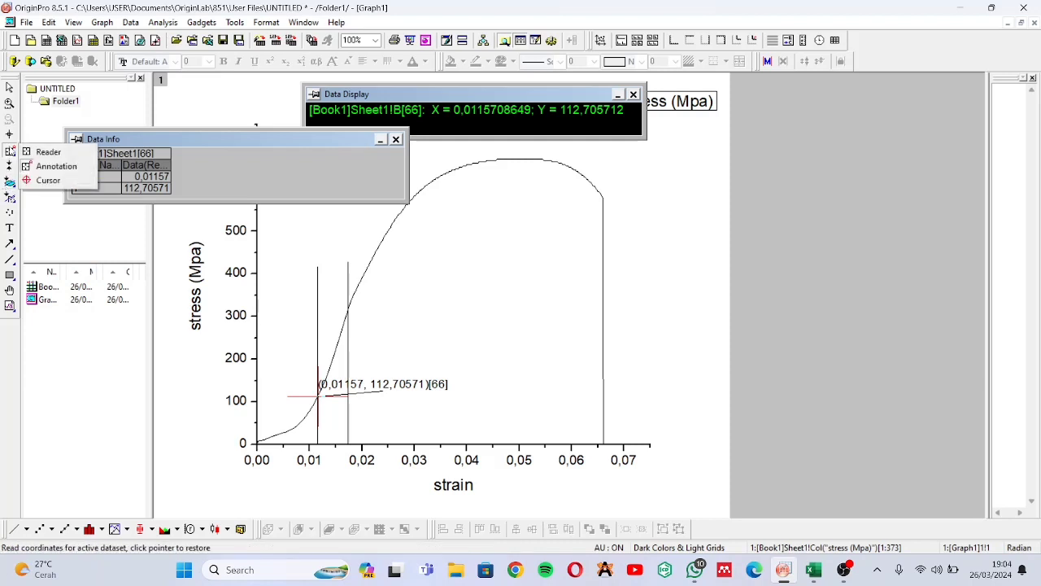
click(49, 165)
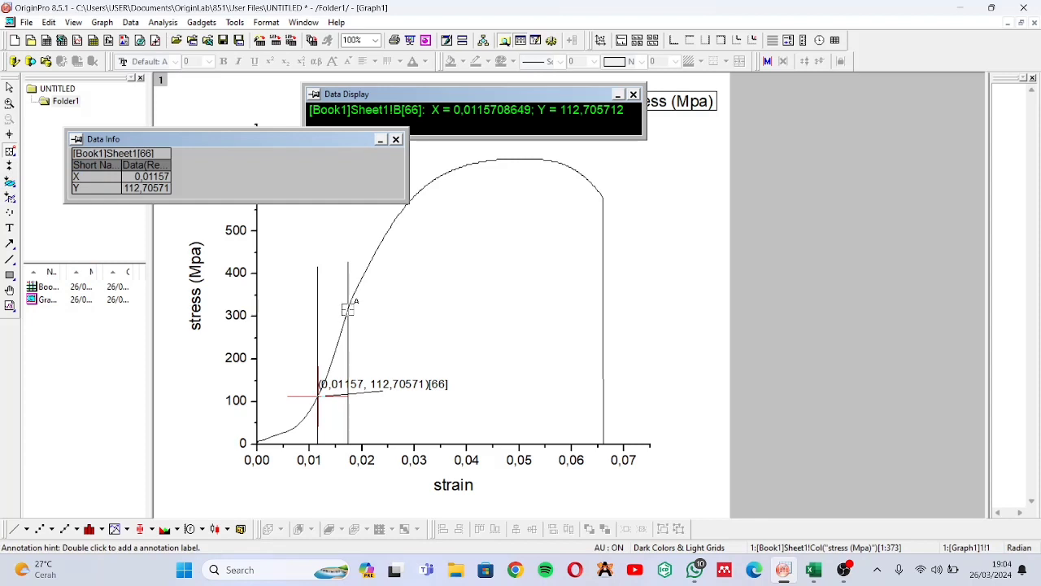
click(348, 308)
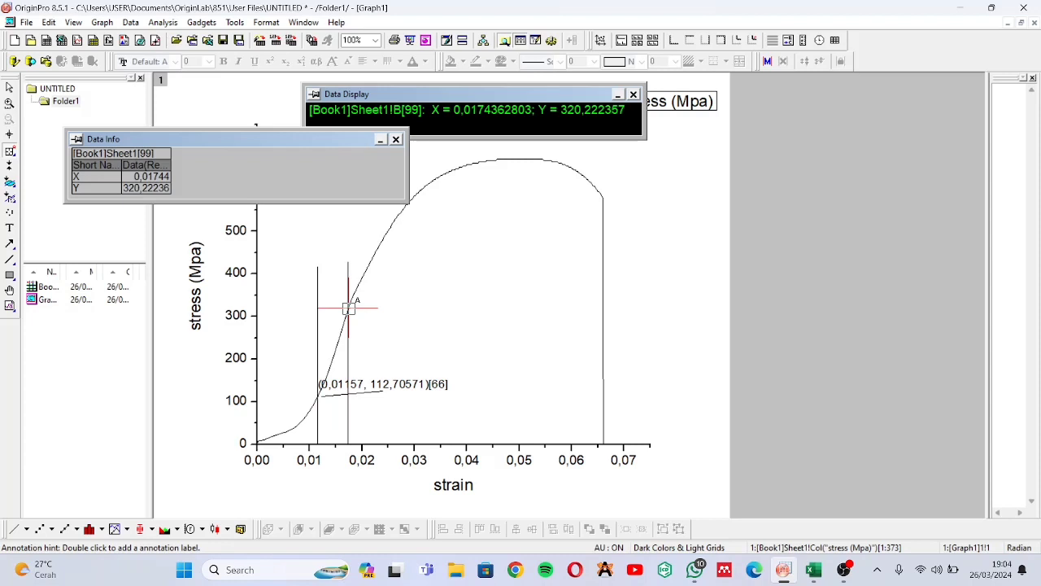
double_click(348, 307)
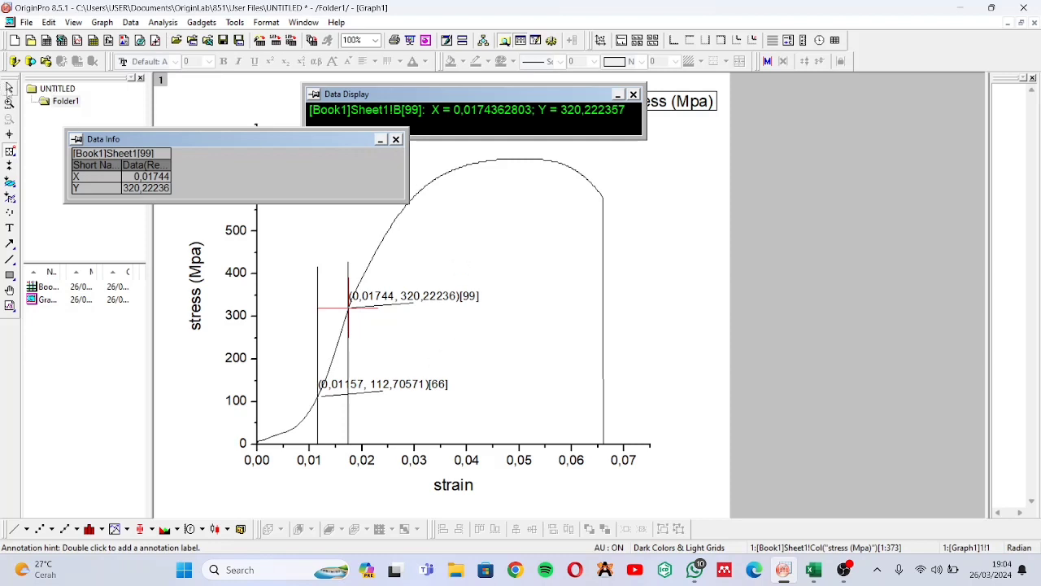
click(9, 88)
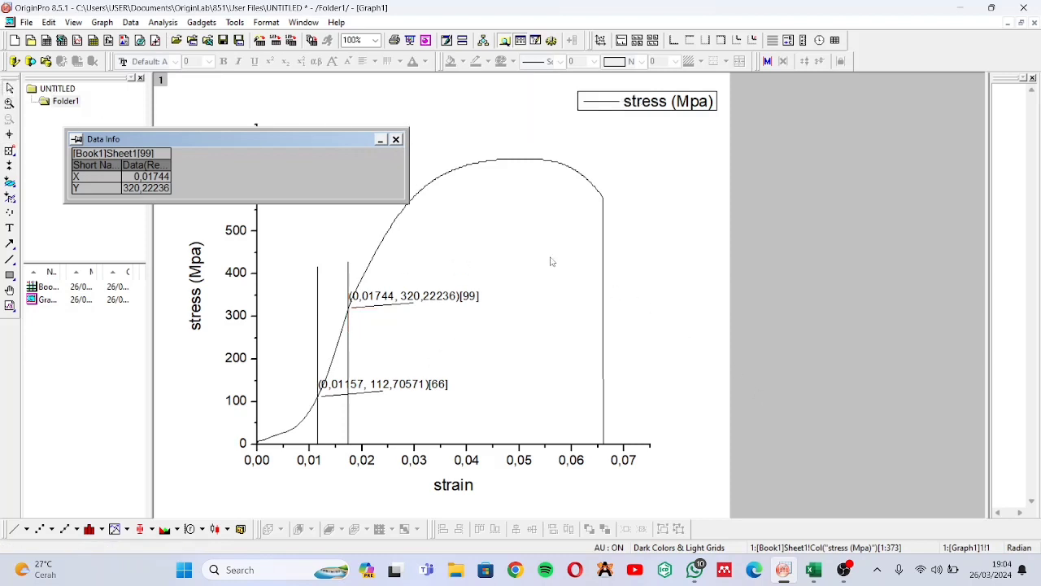
click(396, 139)
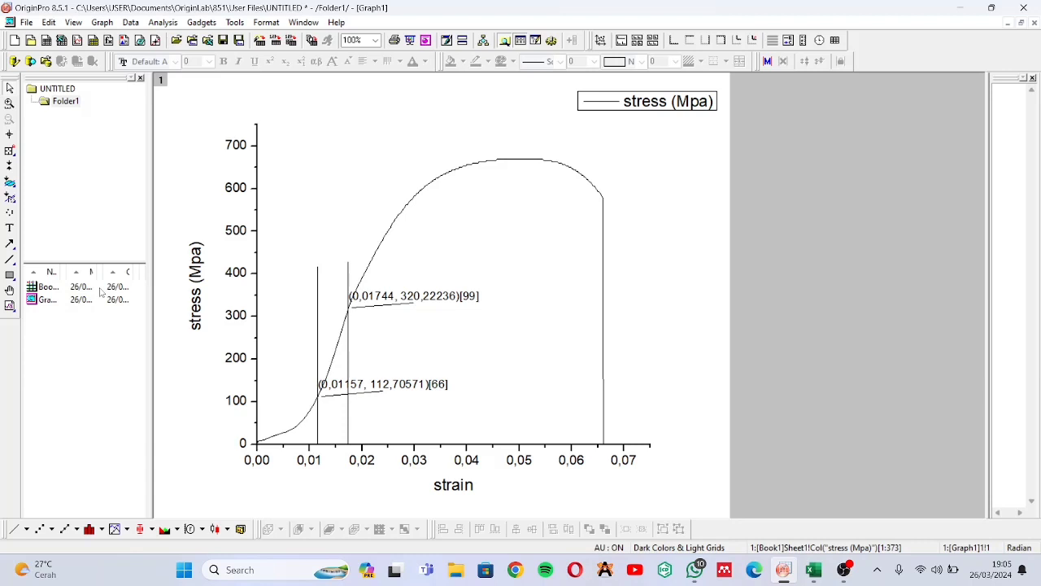
Open the Book1 worksheet and select the strain and stress data from row 66 to row 99
double_click(101, 290)
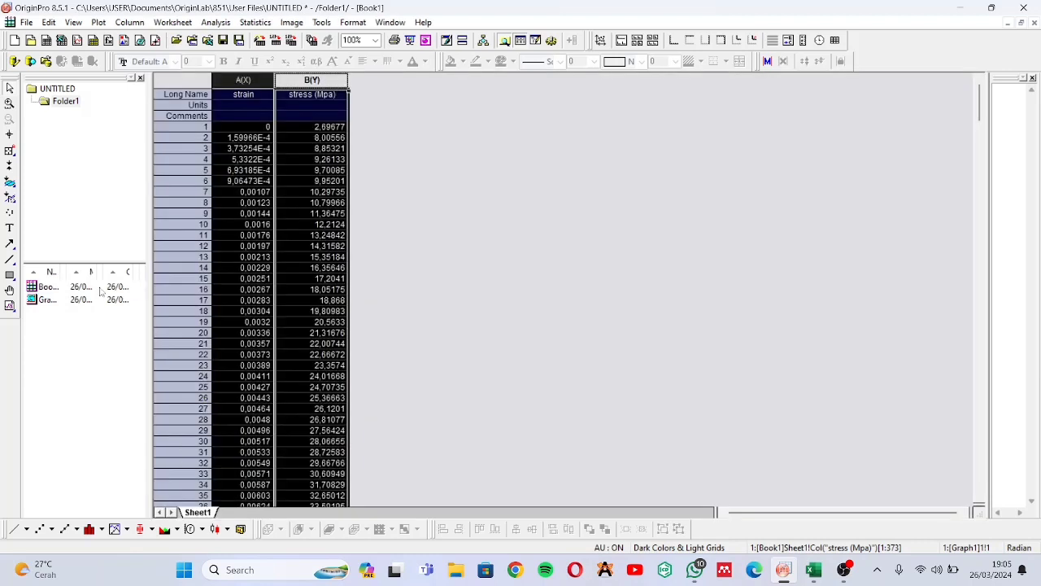
scroll(340, 288, down, 1)
scroll(340, 288, down, 3)
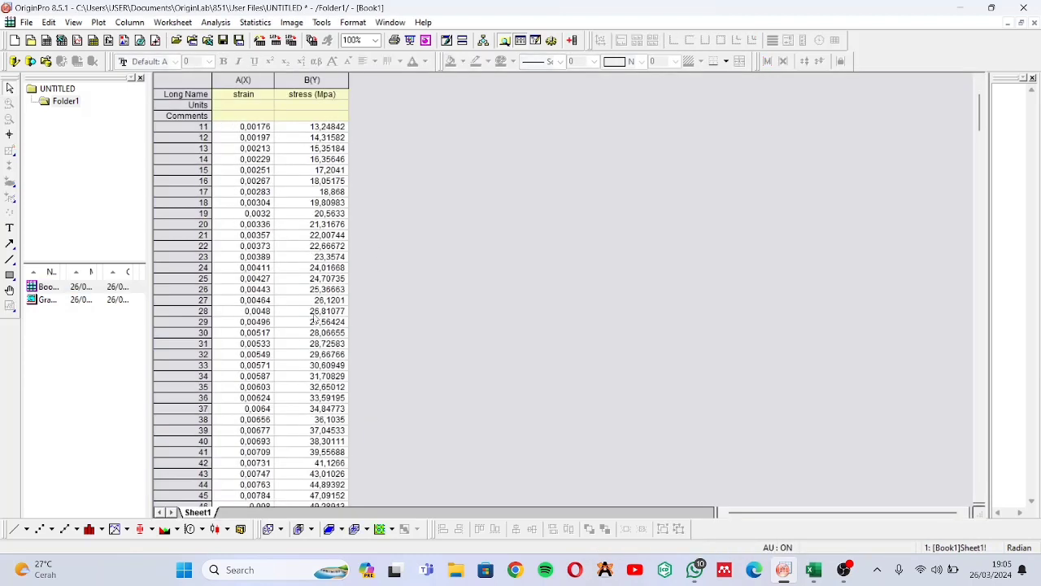
scroll(244, 427, down, 7)
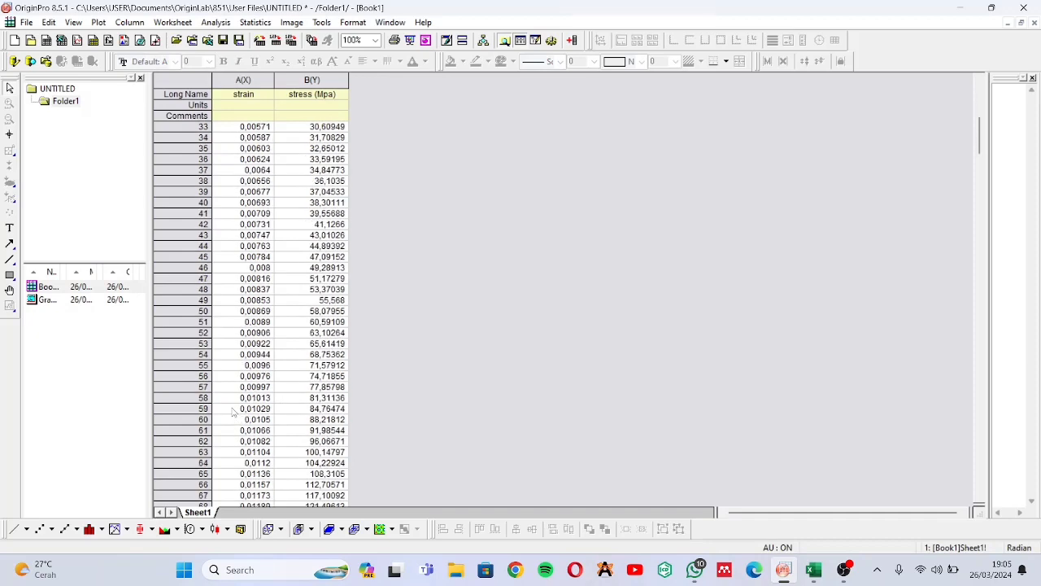
scroll(234, 427, down, 2)
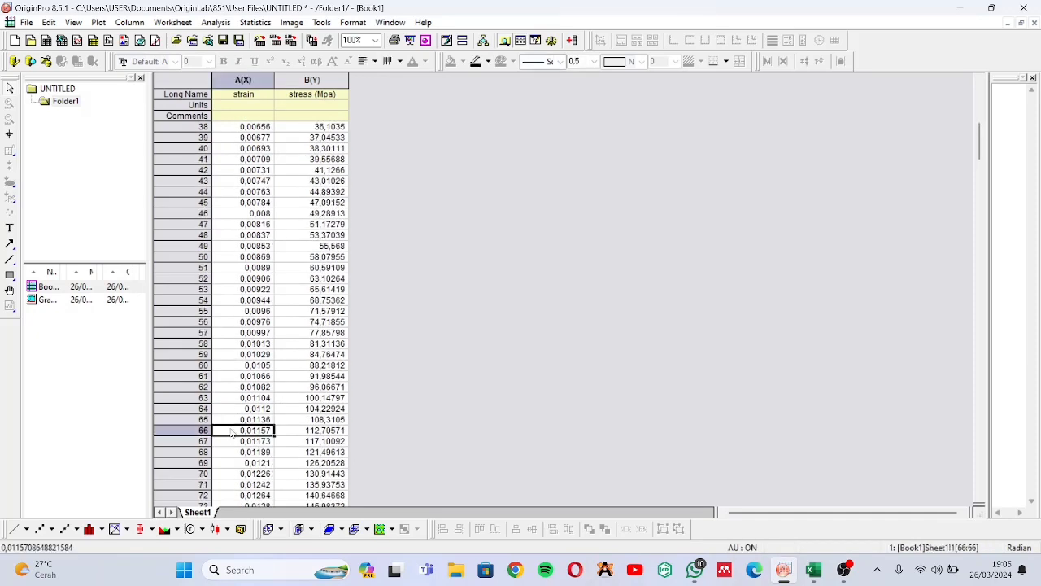
click(233, 431)
drag(232, 431, 301, 470)
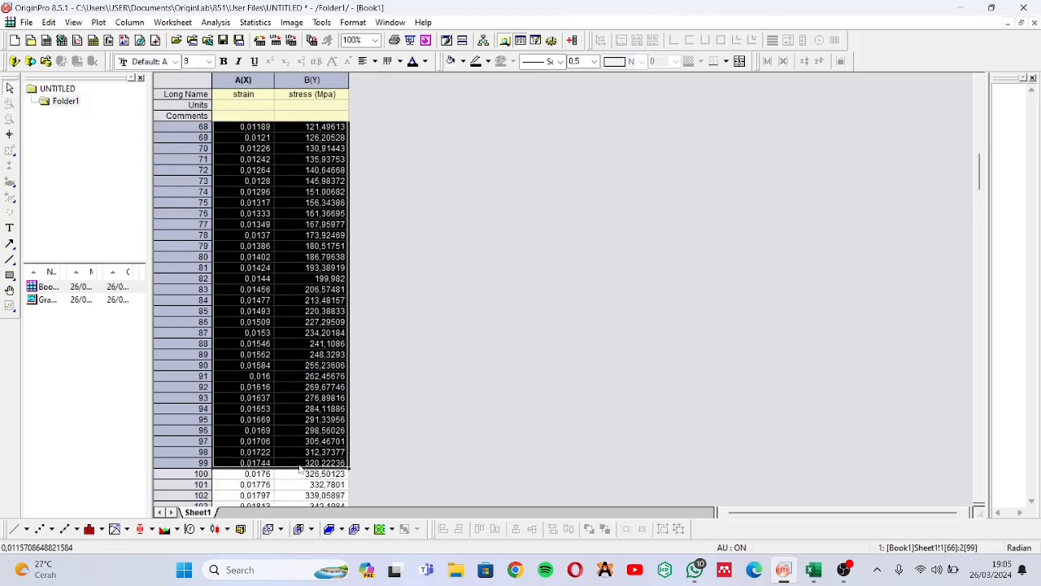
scroll(333, 143, up, 2)
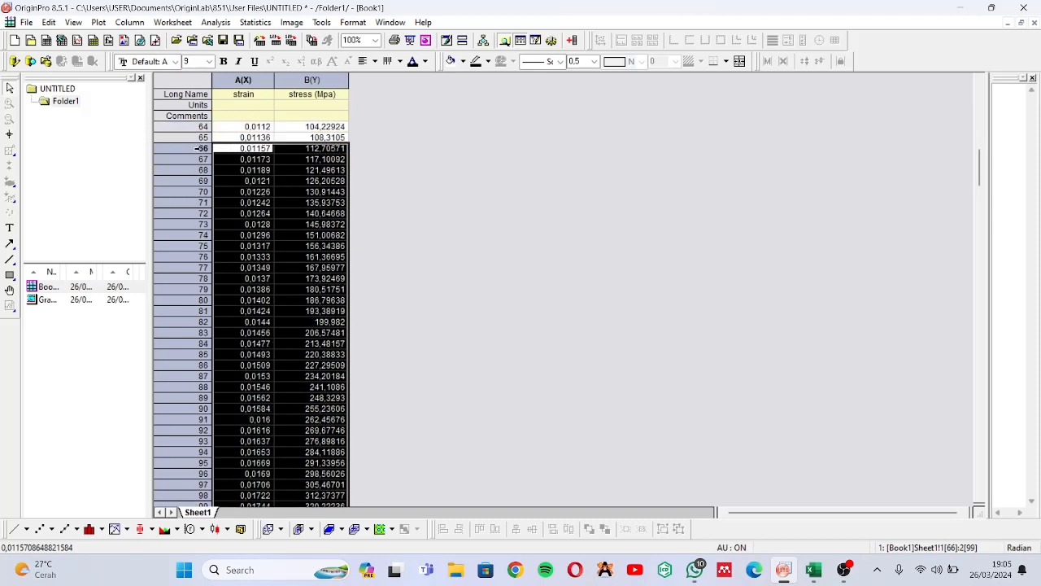
scroll(196, 148, down, 1)
scroll(196, 148, down, 1)
scroll(199, 153, up, 1)
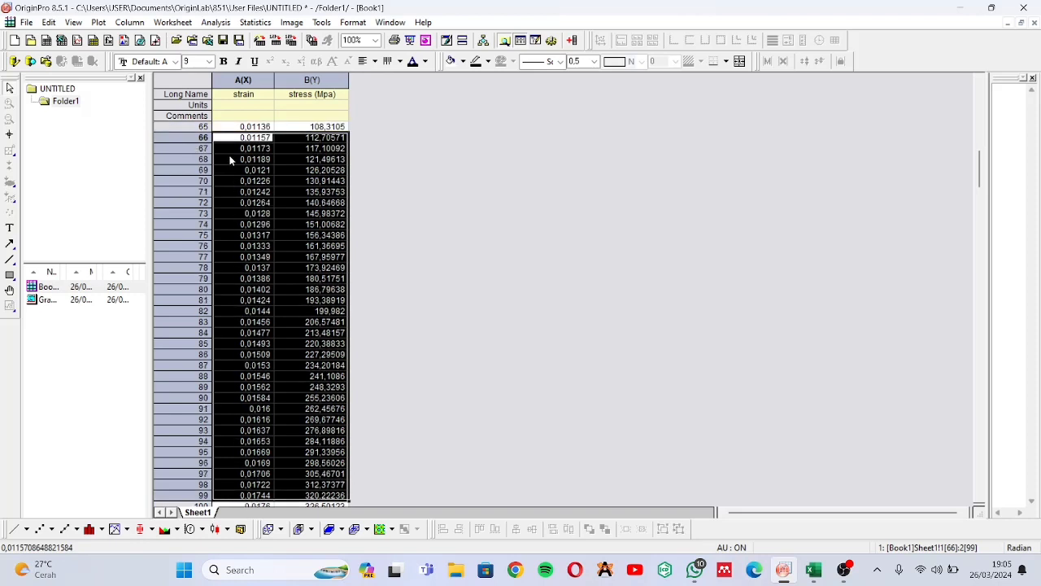
Plot the selected linear-region data as a Line + Symbol graph and dismiss the template reminder
click(76, 529)
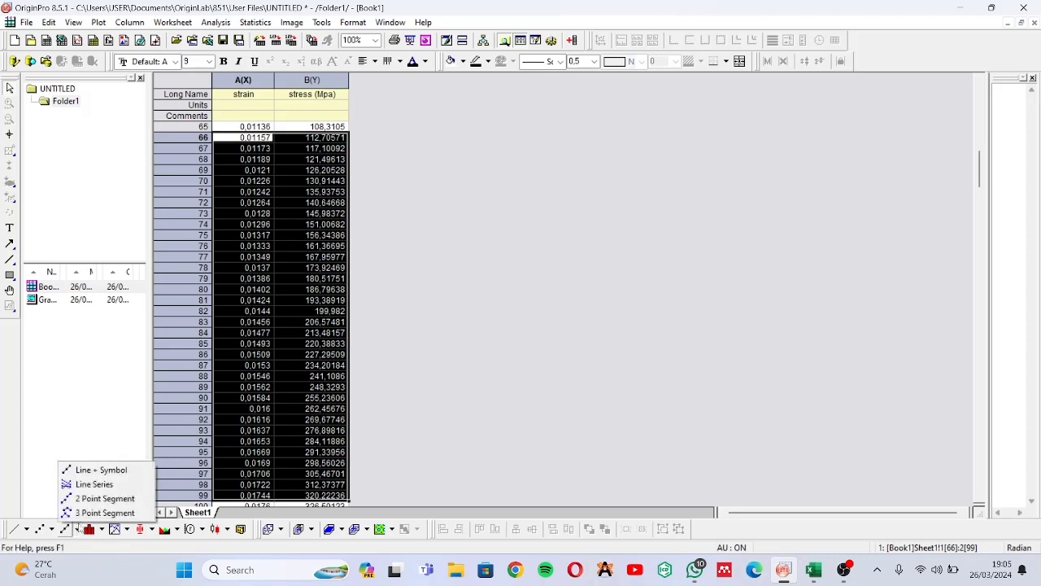
click(96, 472)
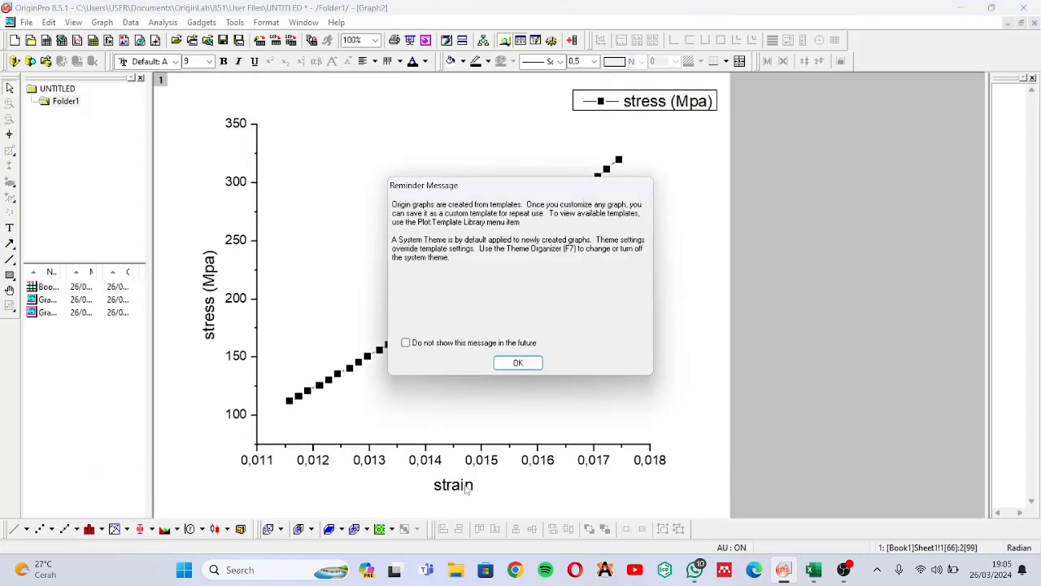
click(510, 362)
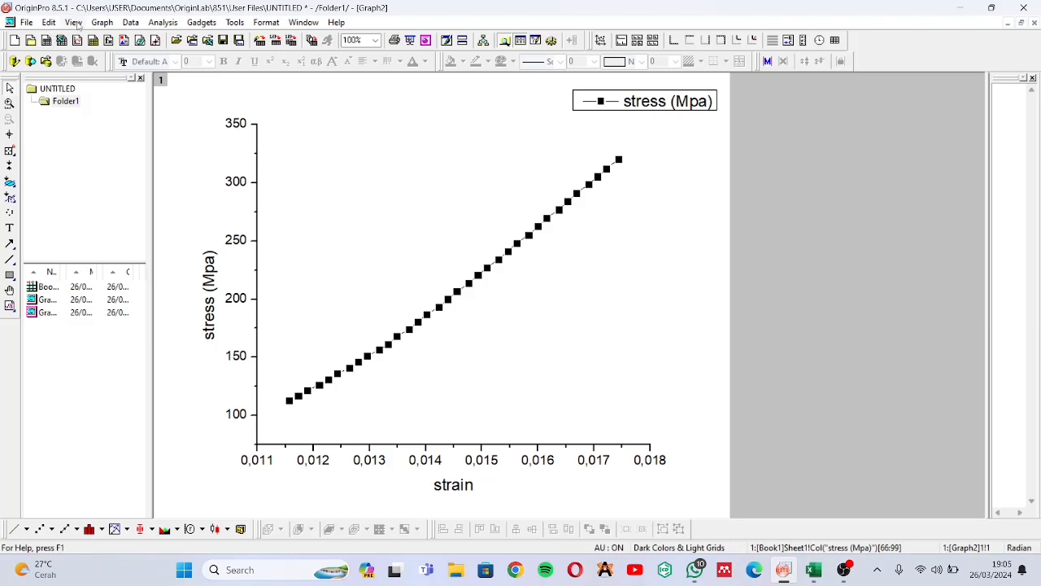
Run a Linear Fit with default settings on the plotted linear-region data and switch to its report sheet
click(164, 23)
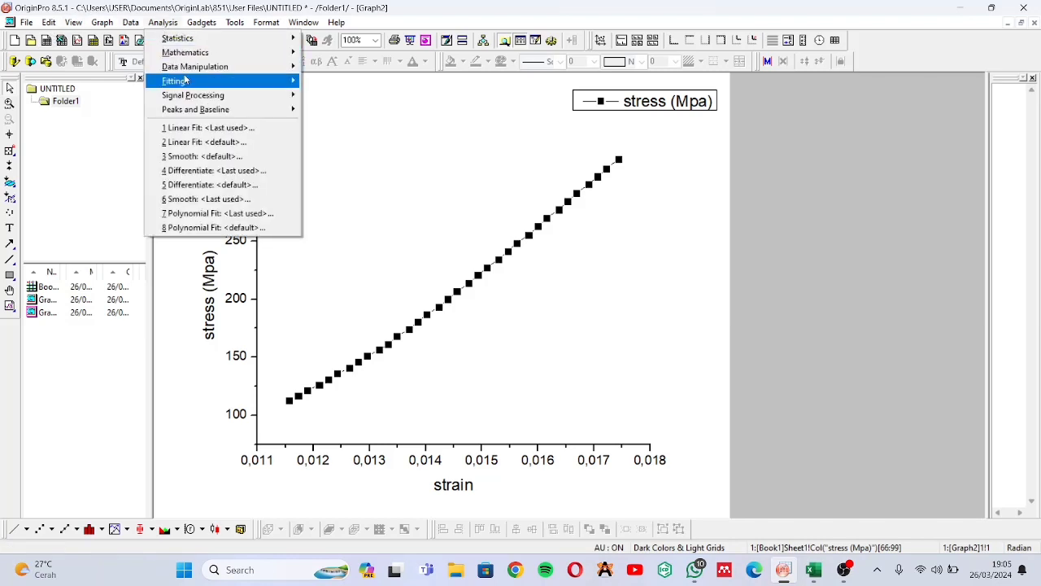
mouse_move(187, 80)
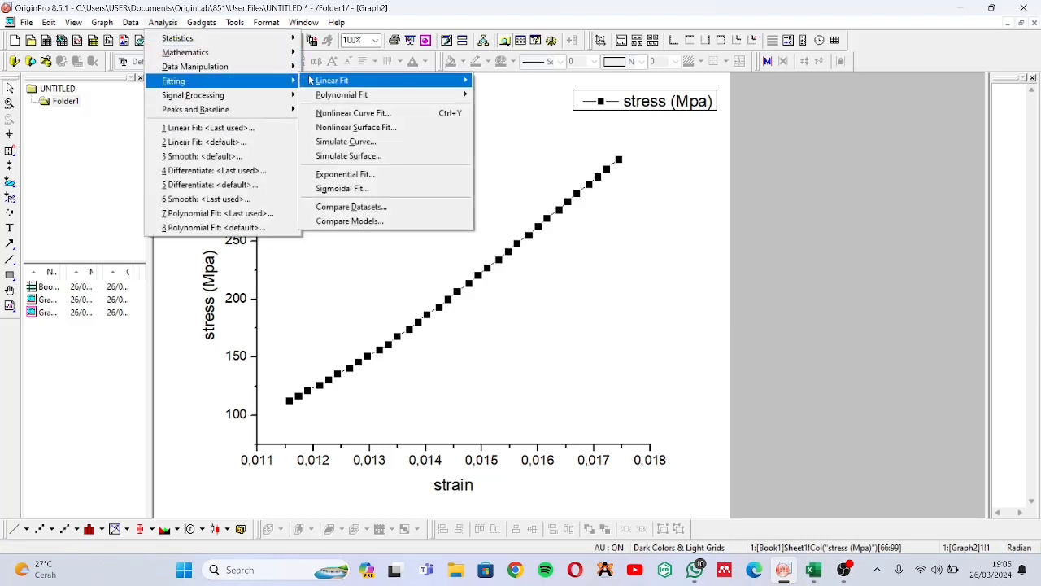
mouse_move(310, 80)
click(550, 98)
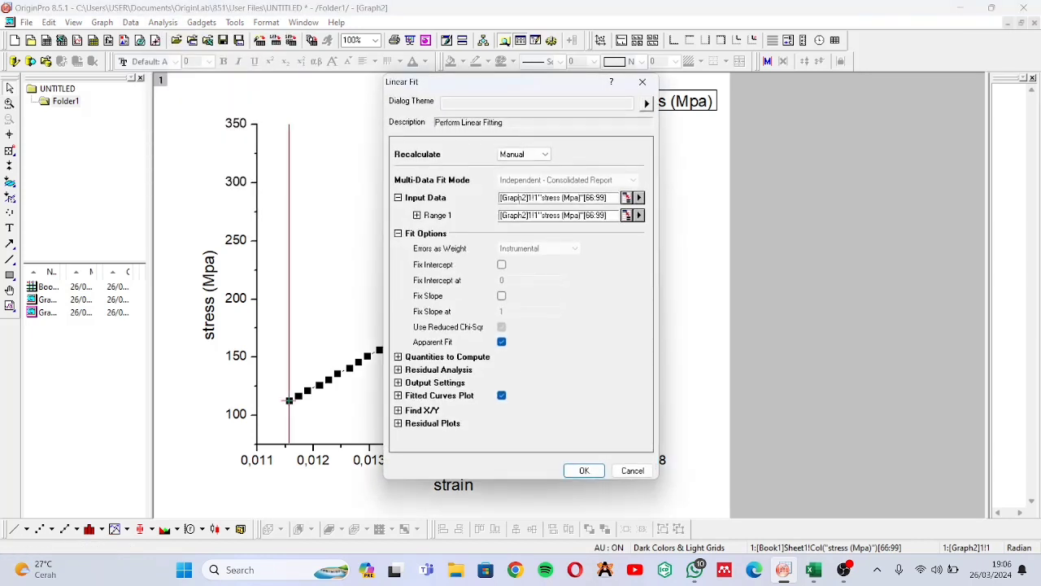
click(584, 471)
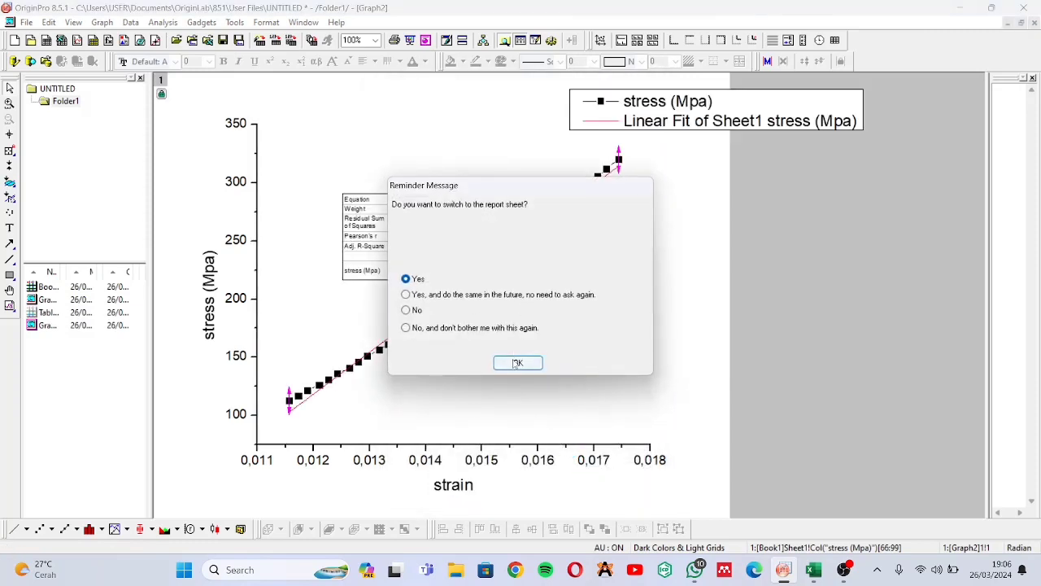
click(516, 363)
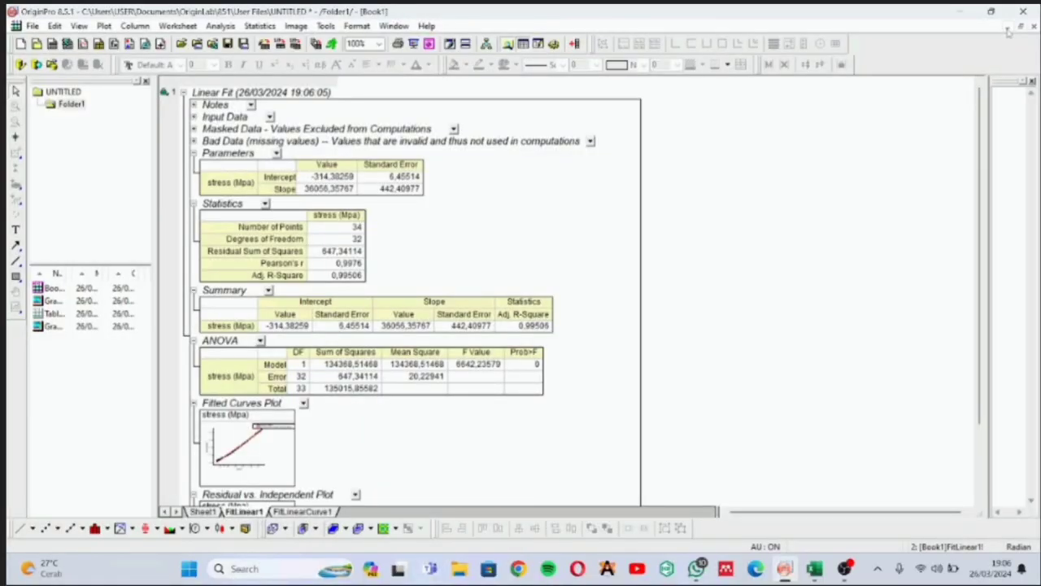
Return to a maximized Graph2, move the fit results table below the curve and enlarge it until its text is readable
click(1007, 29)
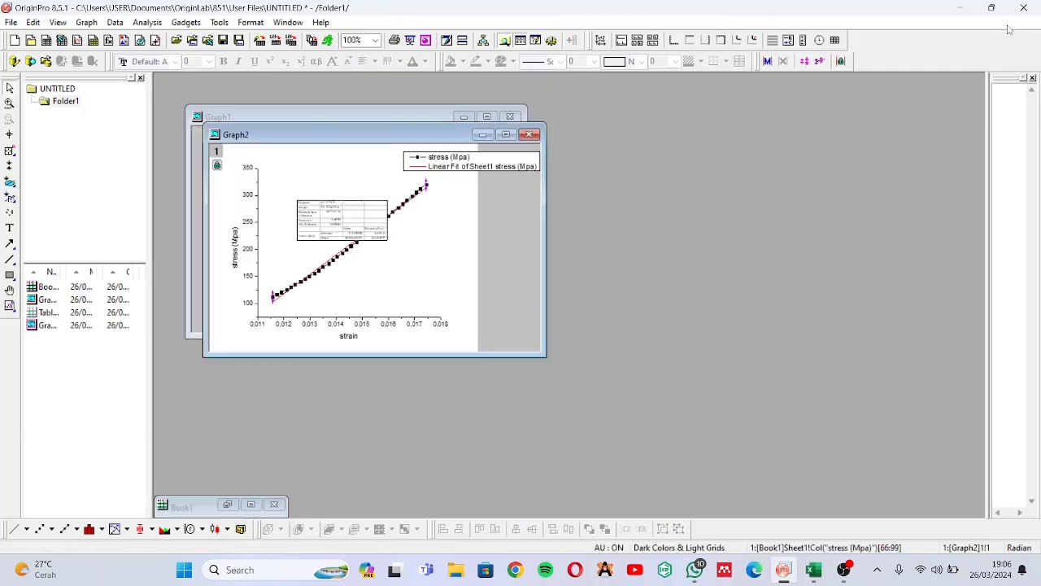
click(509, 135)
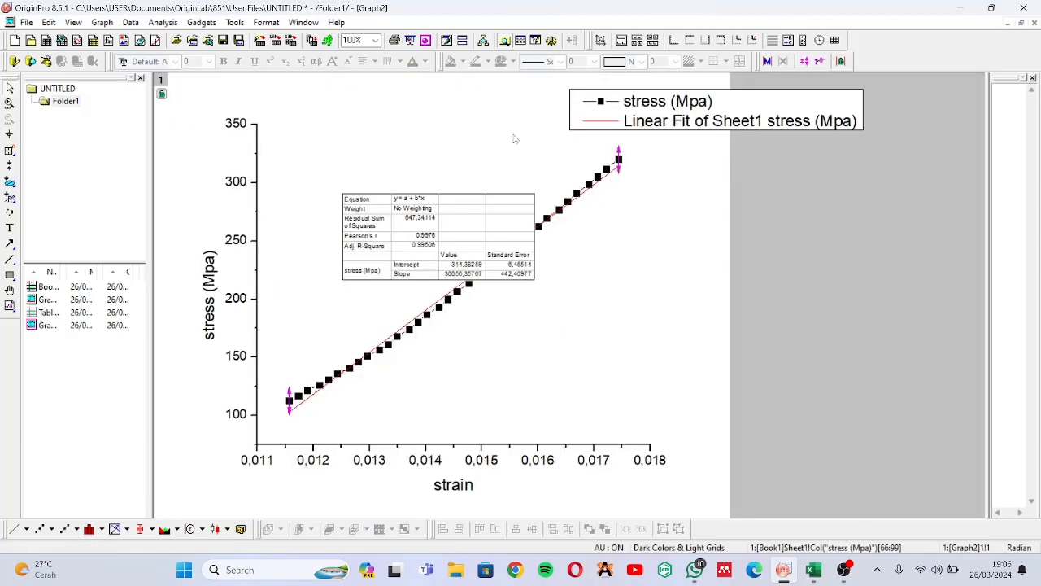
click(493, 226)
drag(493, 226, 635, 314)
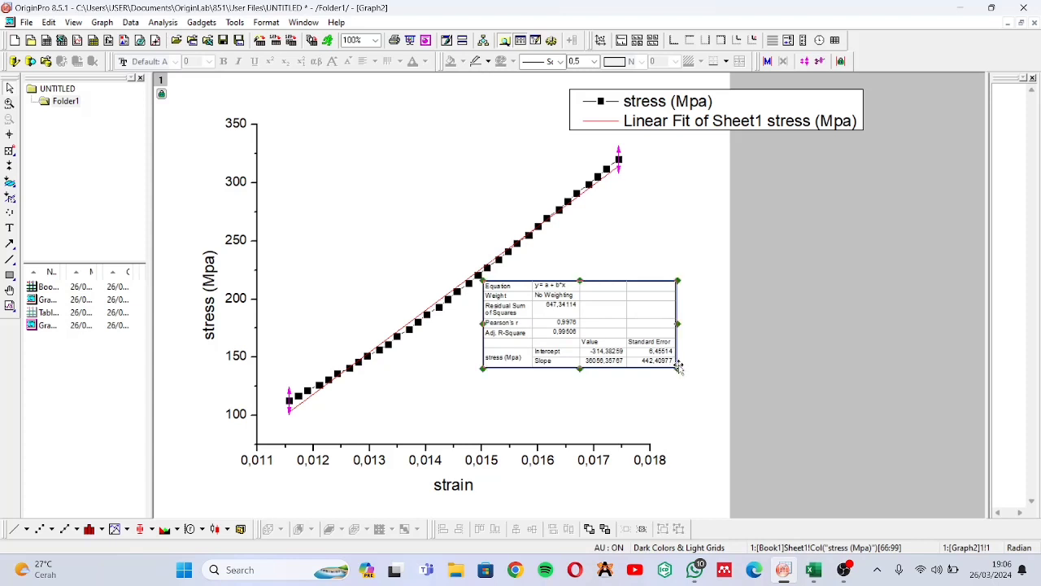
click(677, 373)
drag(677, 373, 710, 419)
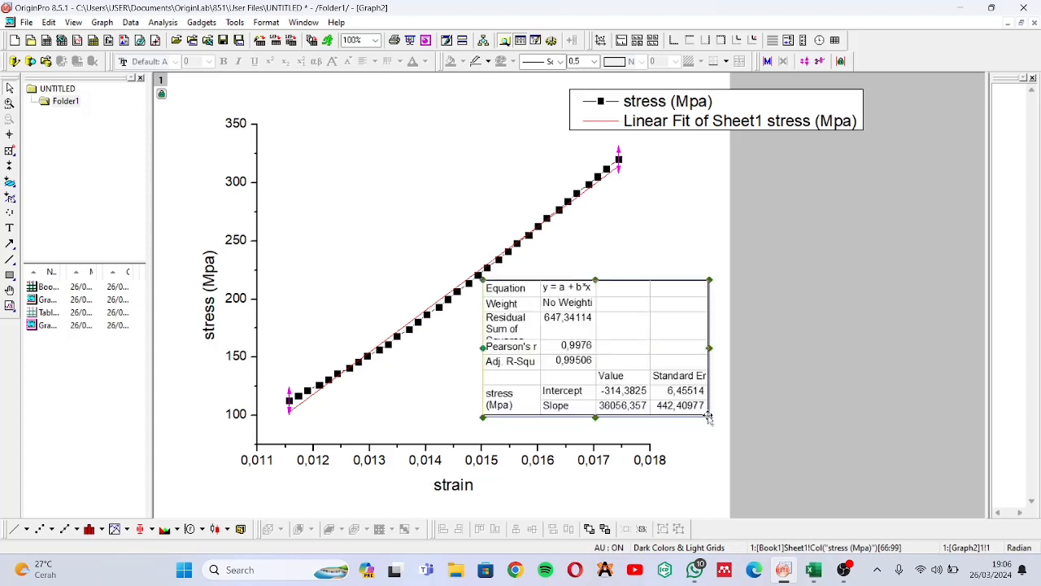
drag(709, 417, 724, 414)
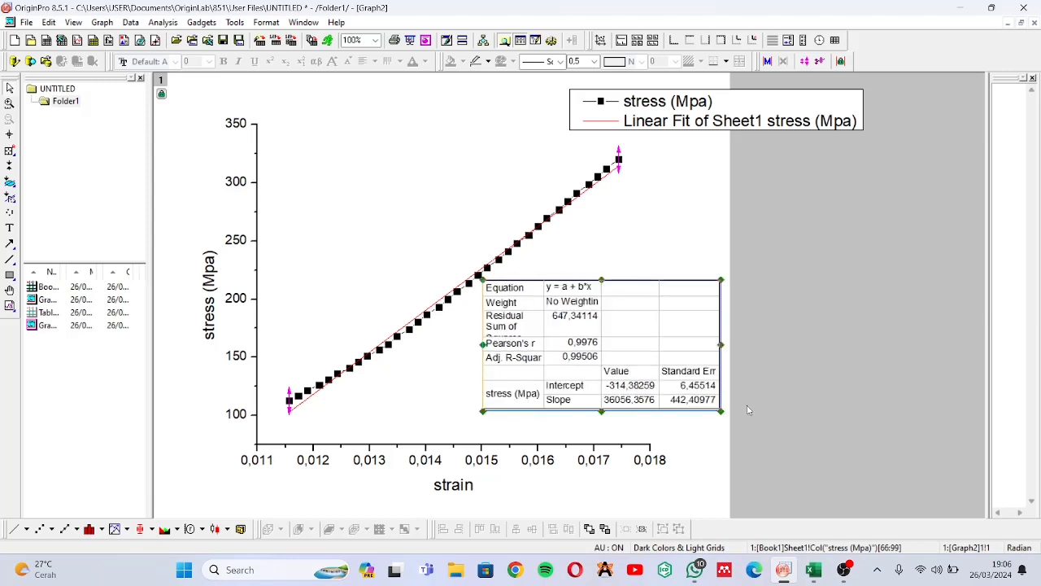
click(758, 392)
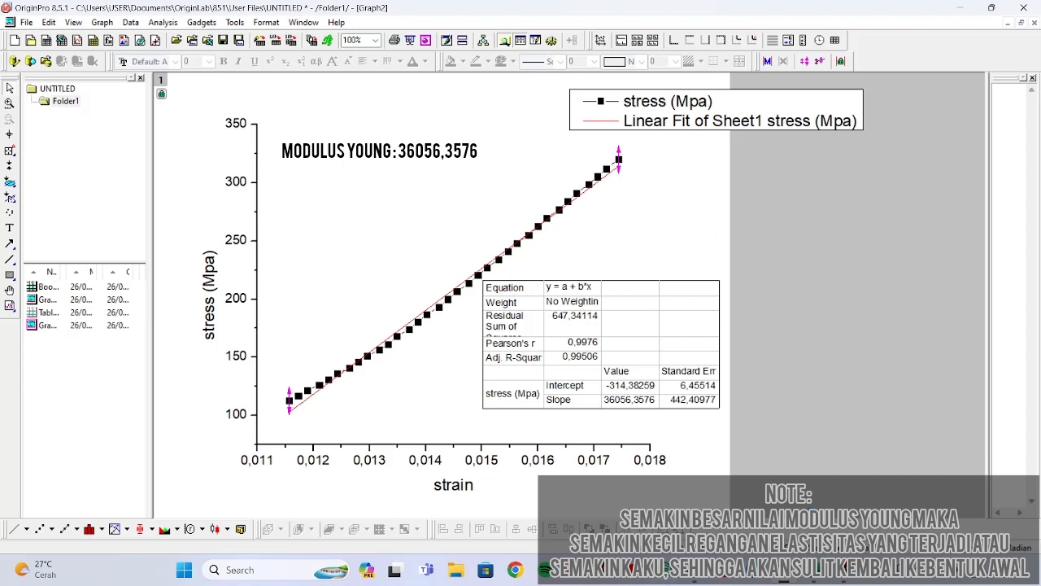
Switch to the Excel workbook and enter =F6*36056,3576 in J6, the first cell under 0,2% offset stress
mouse_move(813, 569)
click(839, 502)
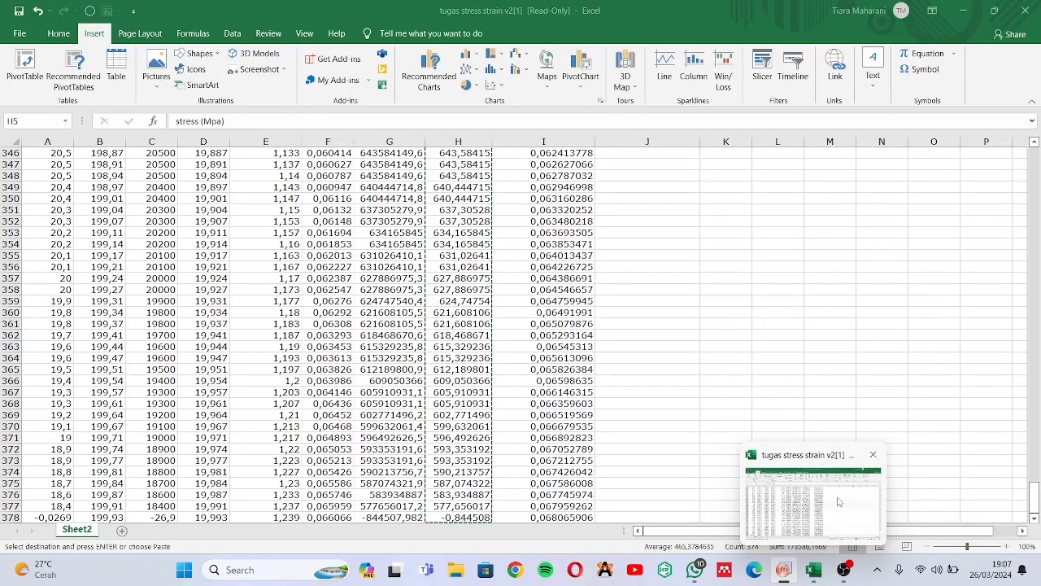
scroll(675, 199, up, 20)
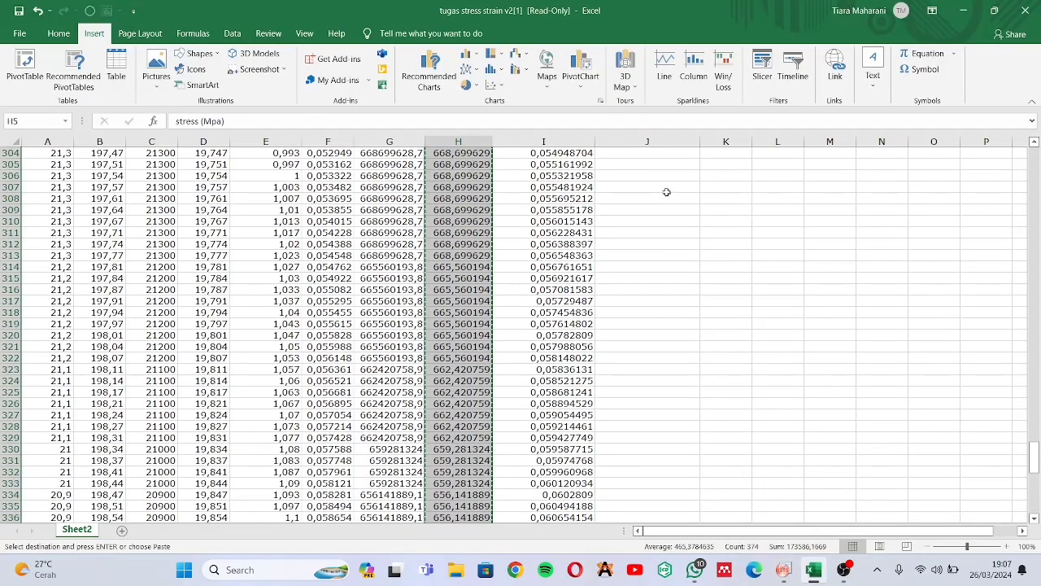
scroll(732, 228, up, 14)
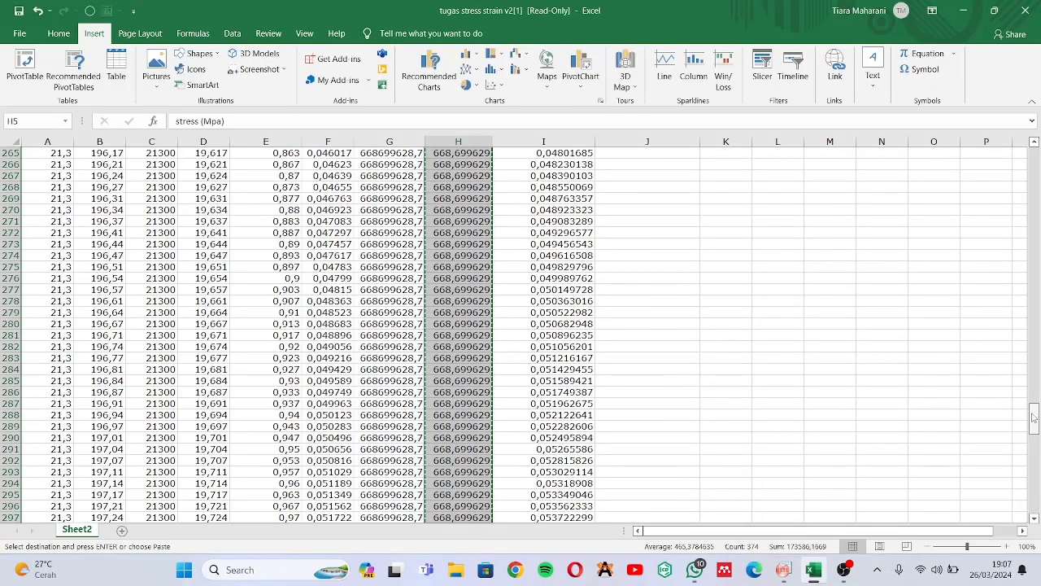
drag(1029, 410, 1033, 415)
drag(1031, 283, 1029, 210)
scroll(1024, 210, up, 14)
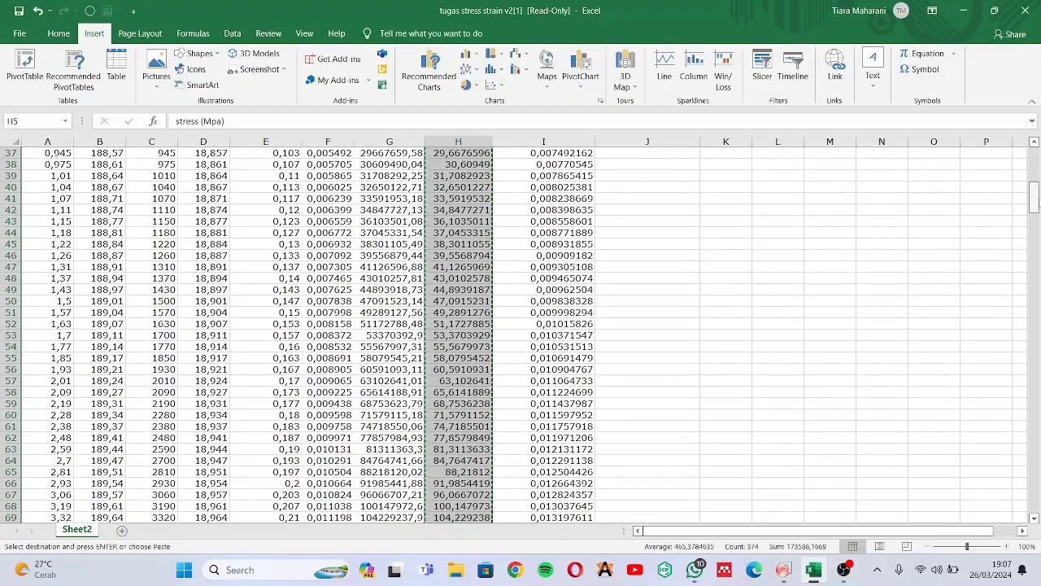
drag(1033, 172, 1038, 153)
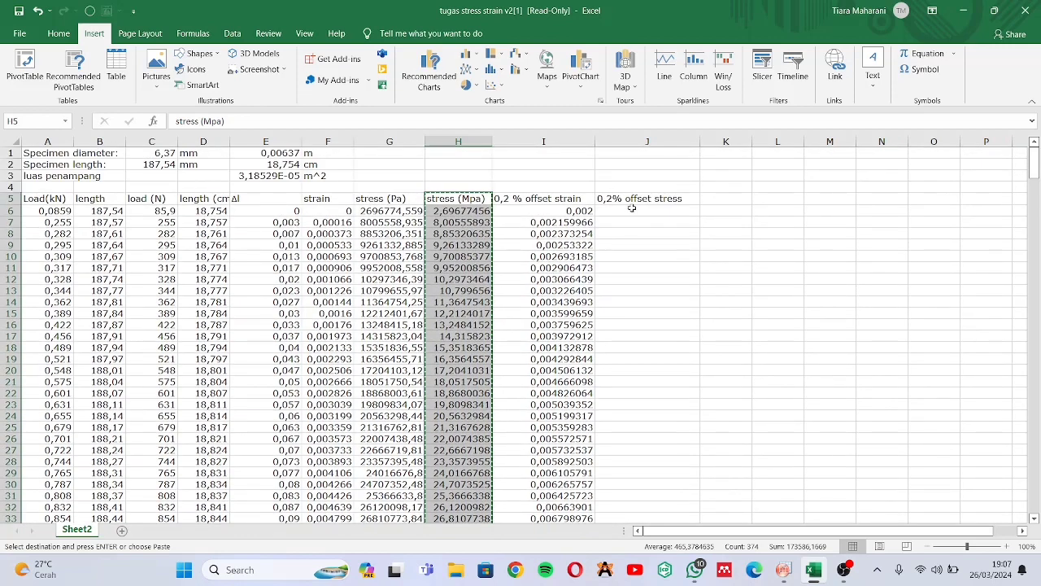
click(627, 211)
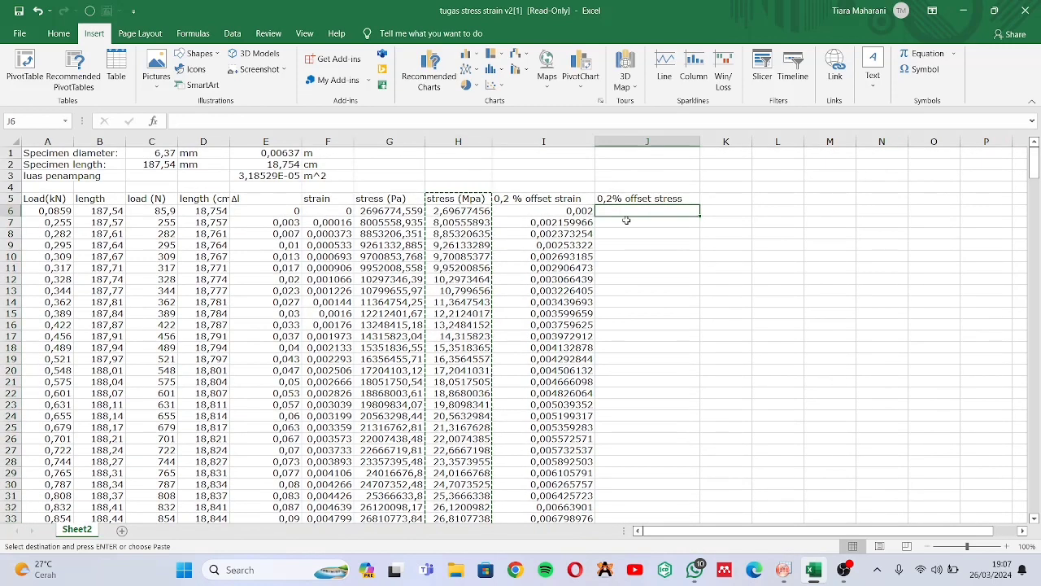
text(=)
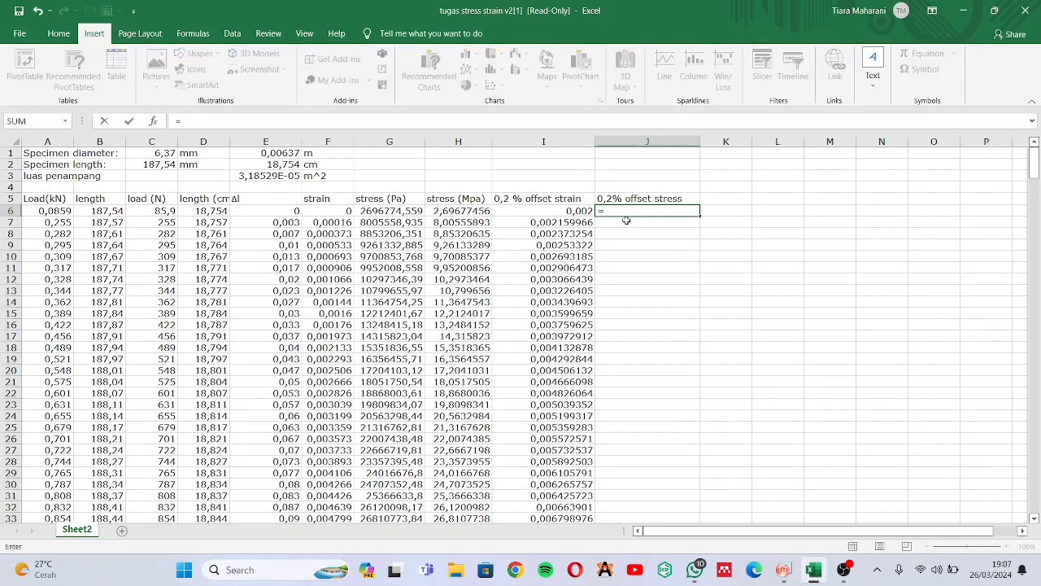
click(317, 209)
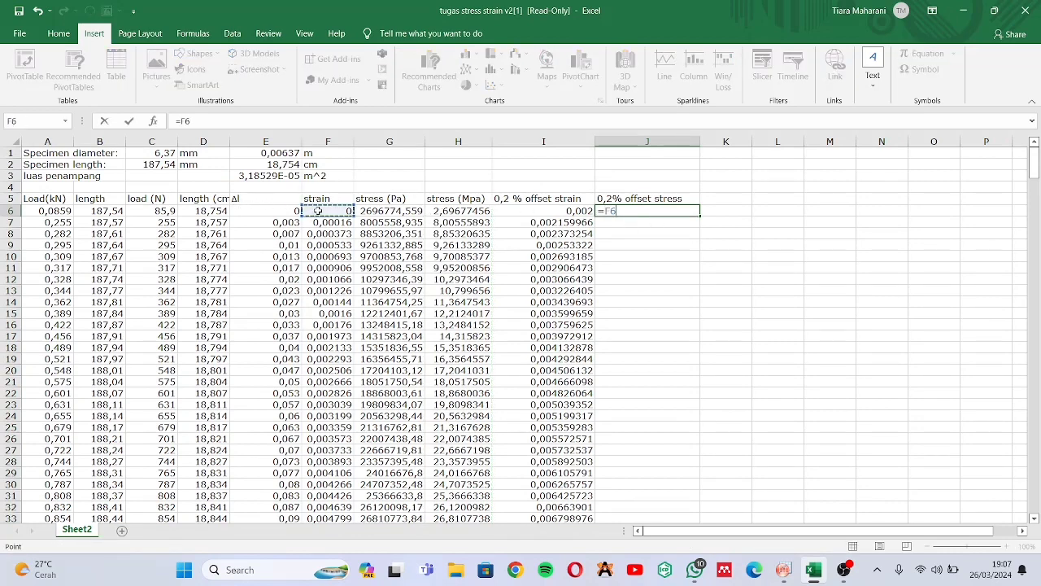
text(*)
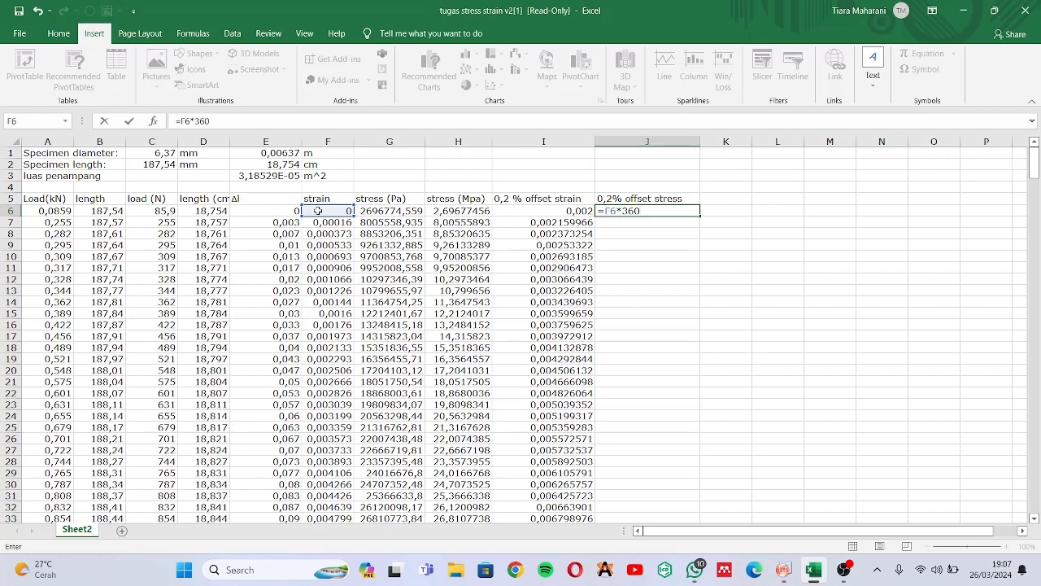
text(36056,3576)
key(Return)
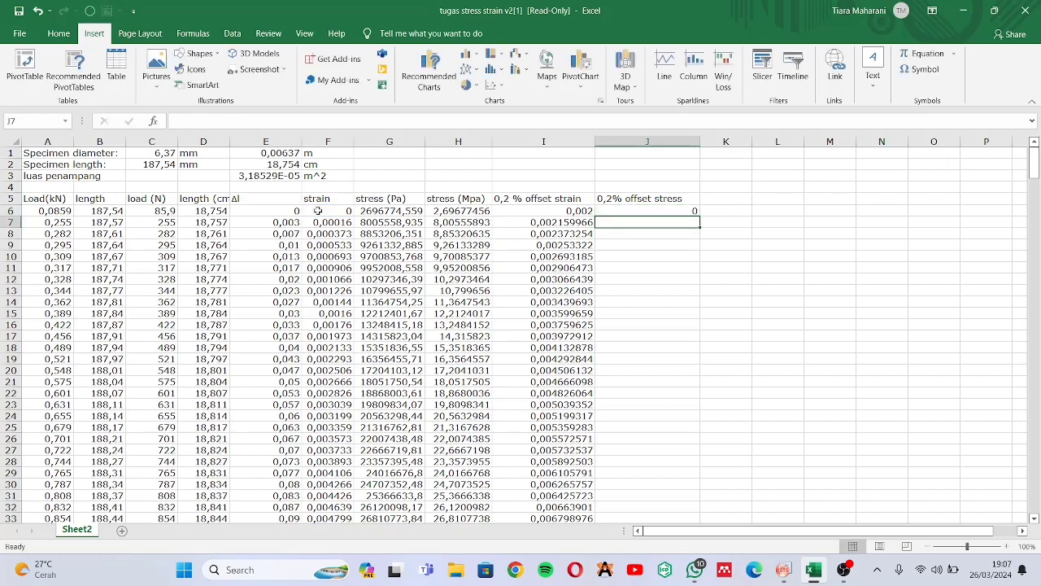
Fill the J6 formula down the whole 0,2% offset stress column
click(690, 210)
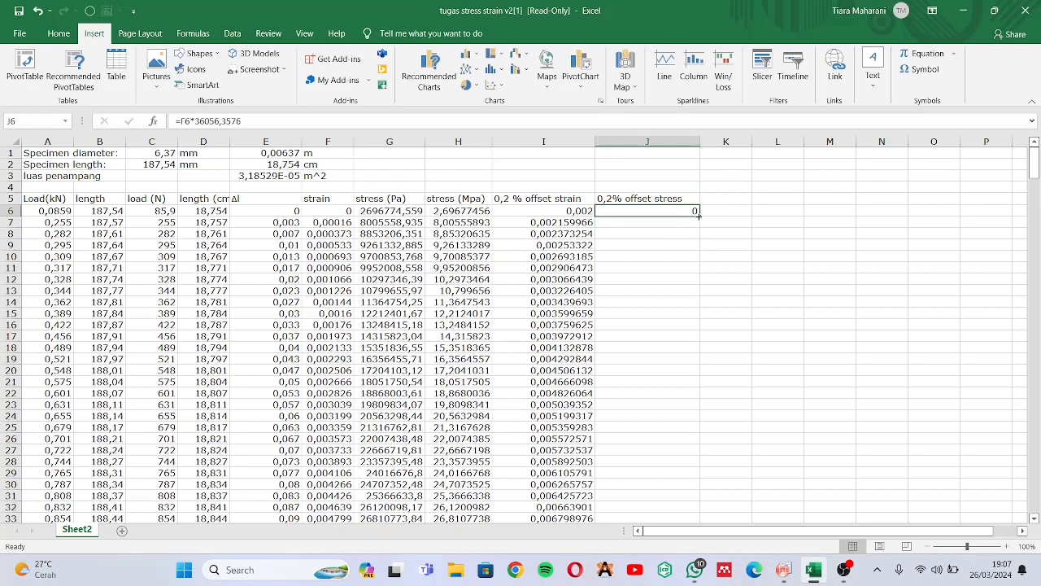
double_click(697, 216)
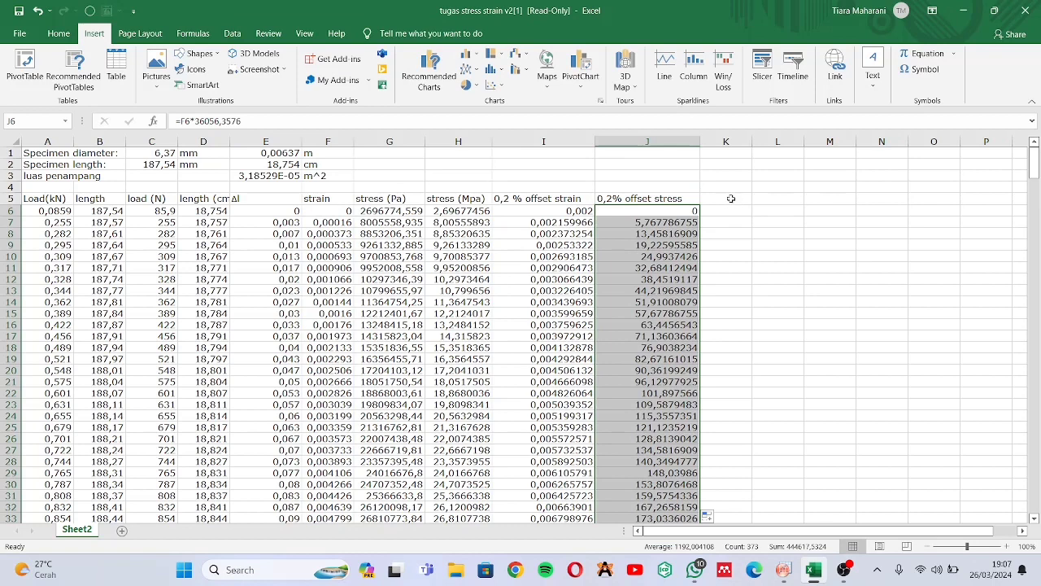
click(730, 198)
click(667, 199)
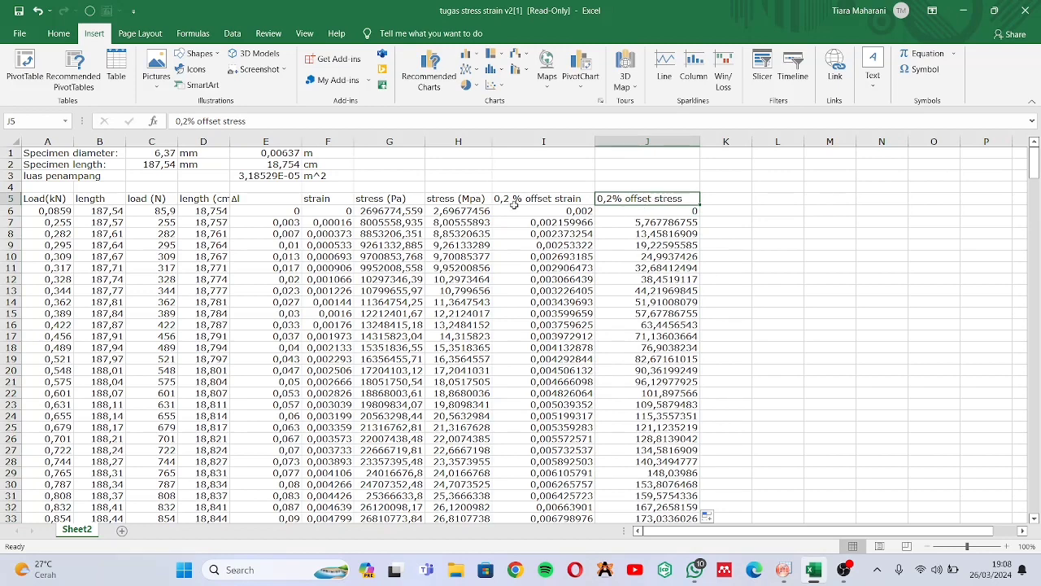
Copy the full 0,2 % offset strain and 0,2% offset stress columns, including their headers
click(616, 175)
click(563, 201)
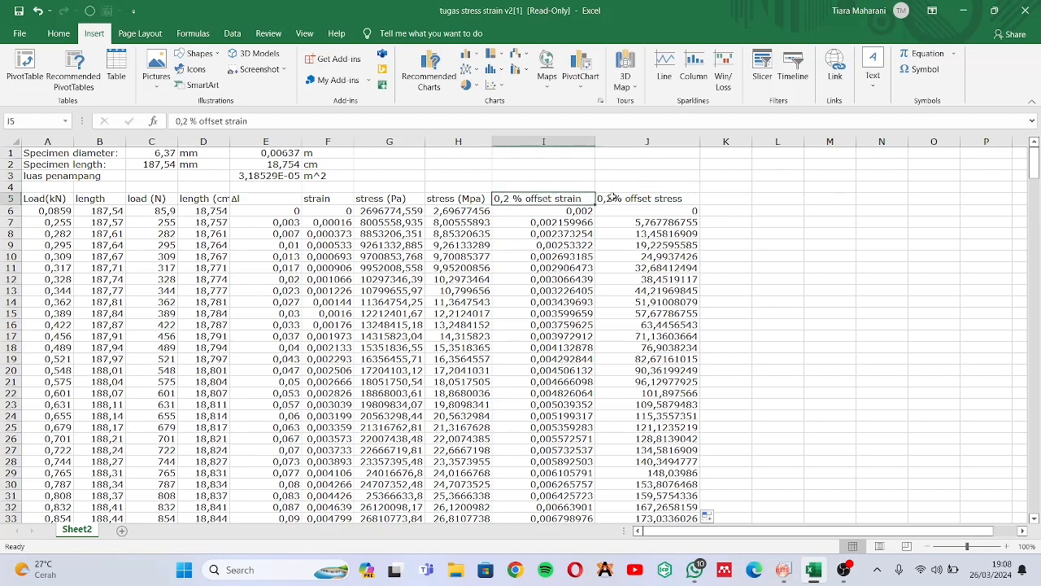
click(614, 199)
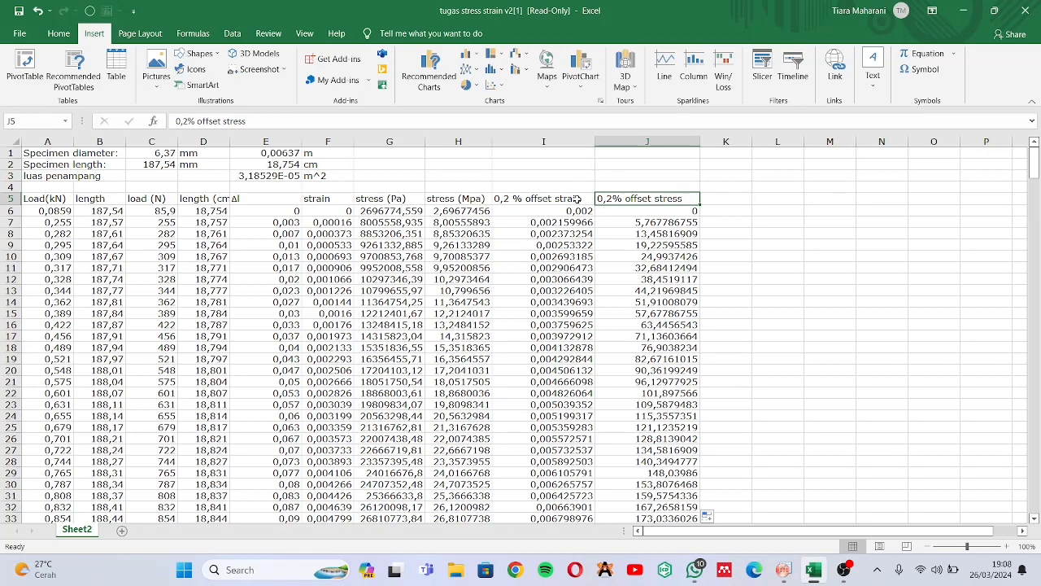
click(577, 199)
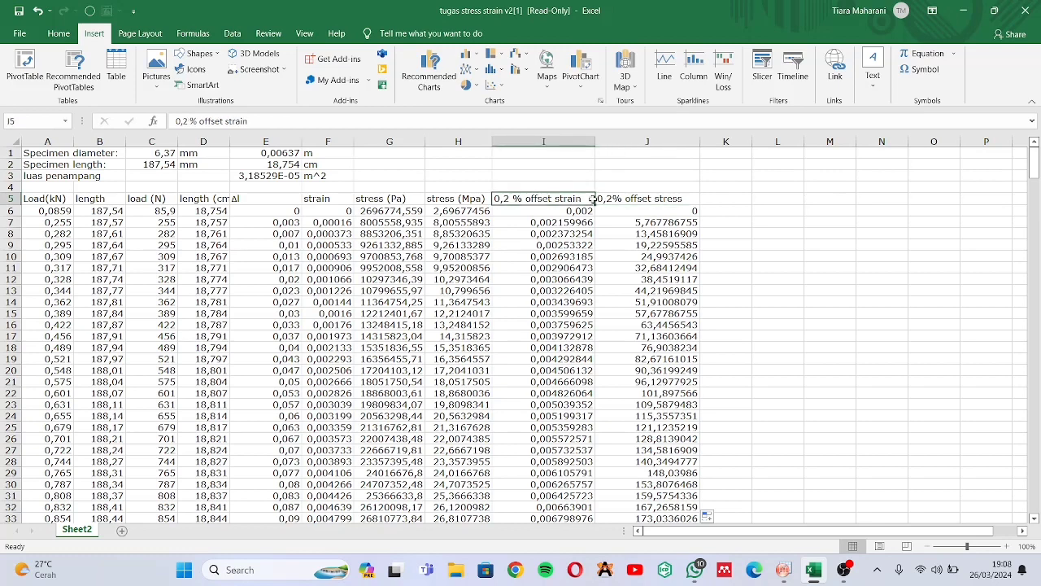
drag(582, 198, 618, 197)
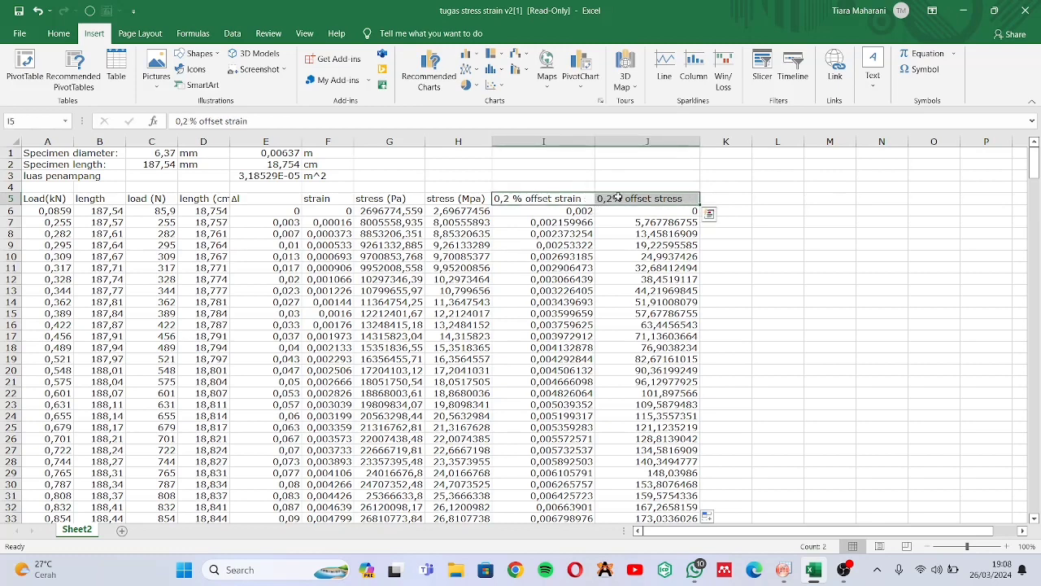
key(ctrl+shift+Down)
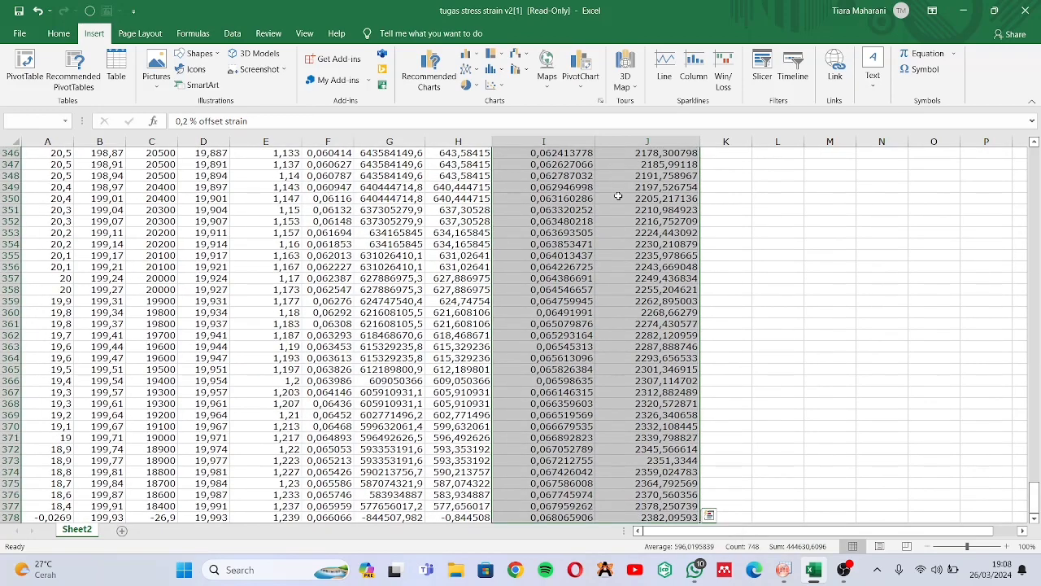
key(ctrl+c)
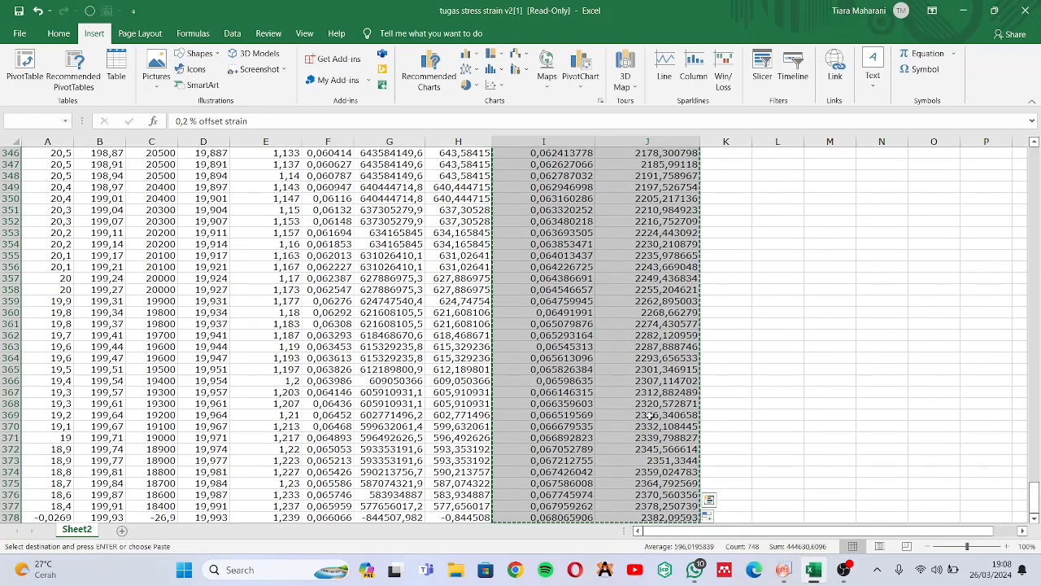
Switch to OriginPro, open Sheet1 of Book1 and add two new columns after the stress column
click(783, 569)
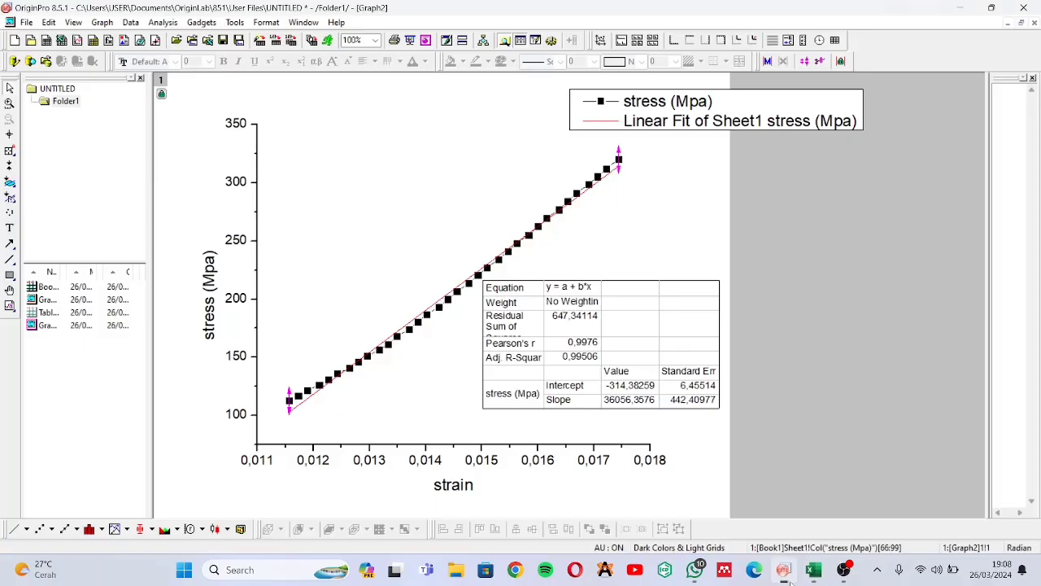
double_click(112, 288)
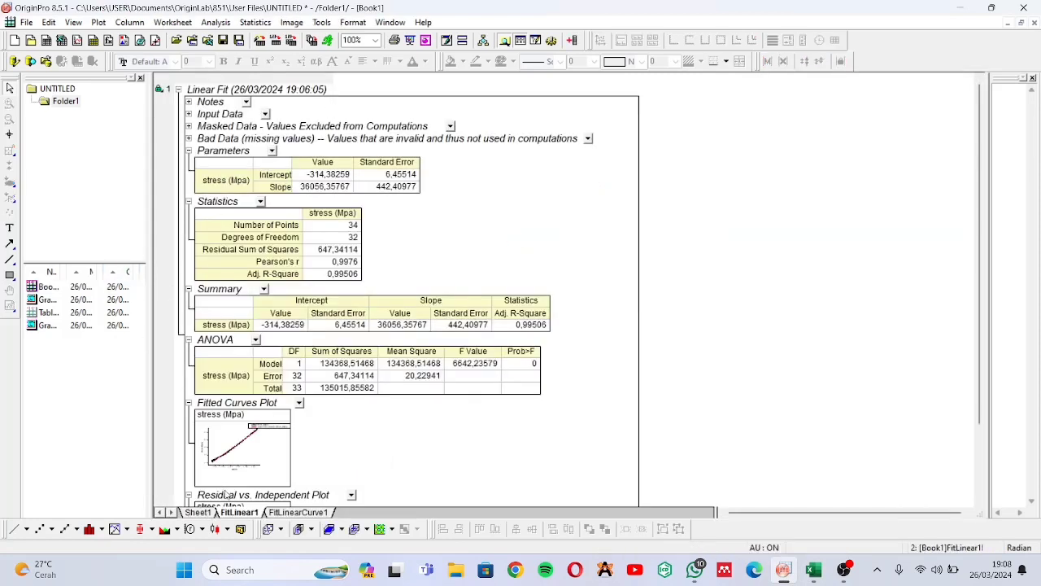
click(210, 512)
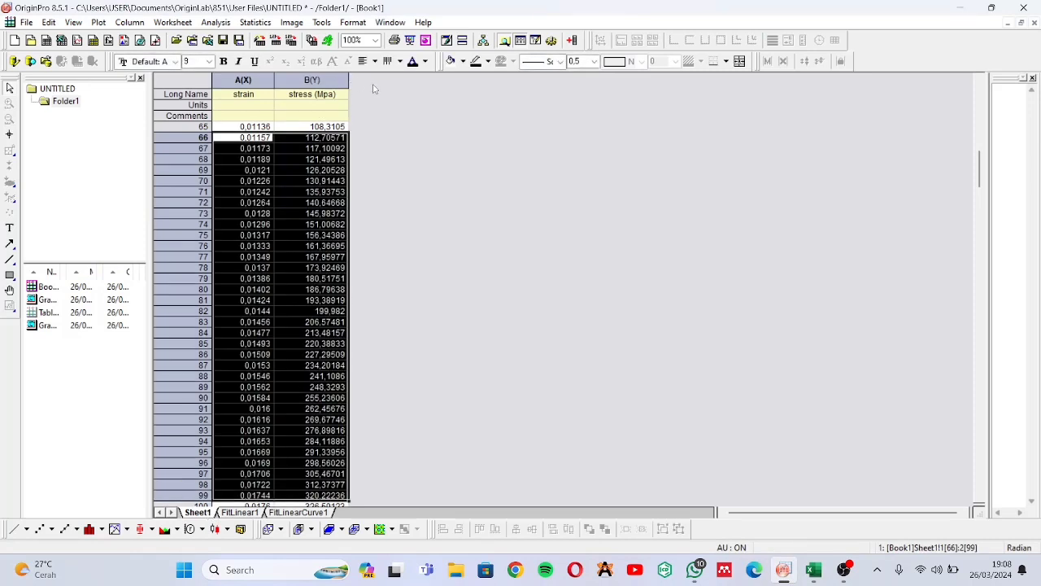
click(373, 89)
click(344, 79)
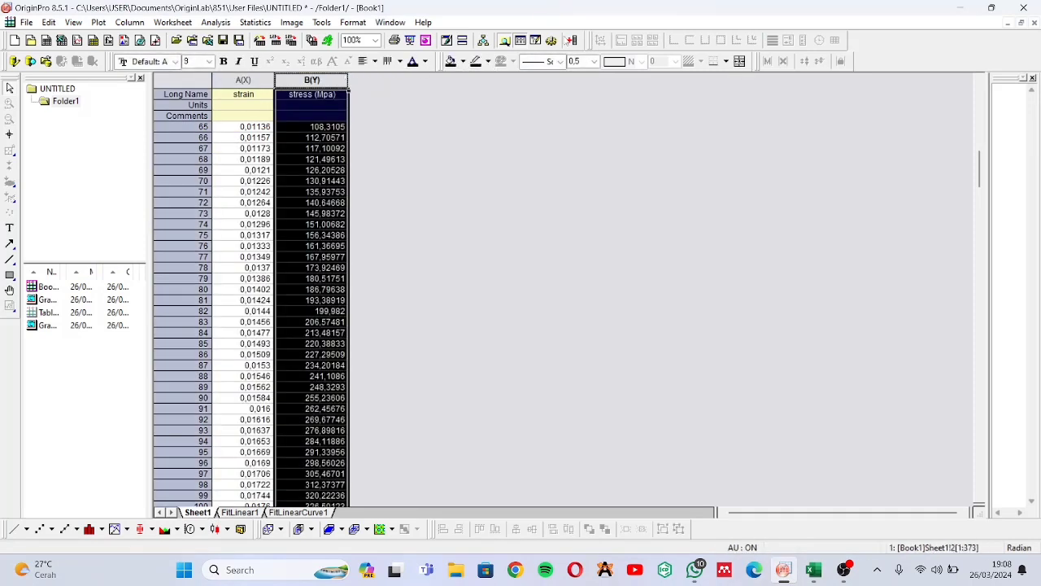
click(573, 40)
click(573, 40)
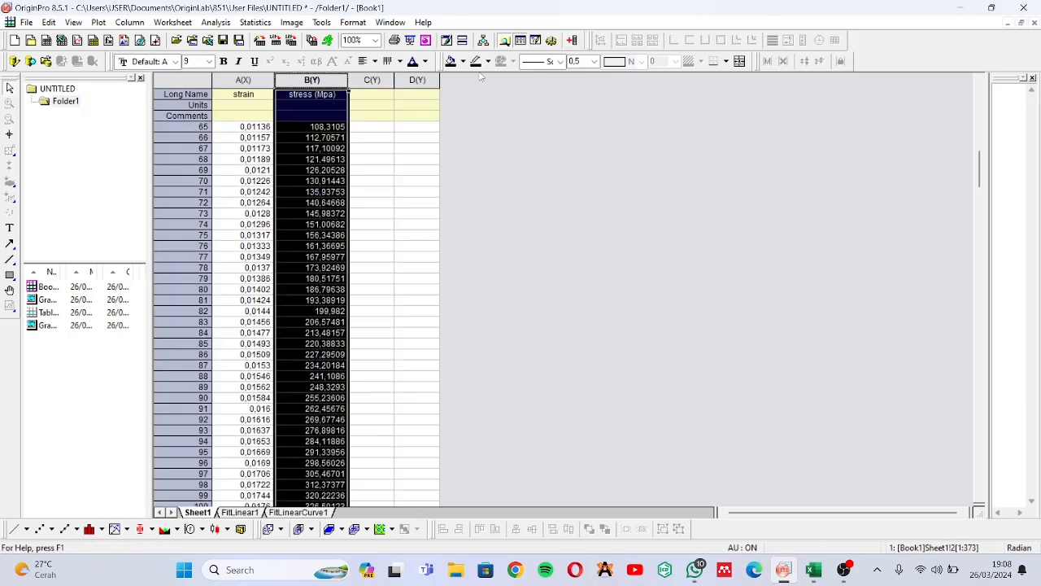
Paste the copied offset data into column C starting at its Comments row, and widen columns C and D to fit
click(471, 121)
click(363, 118)
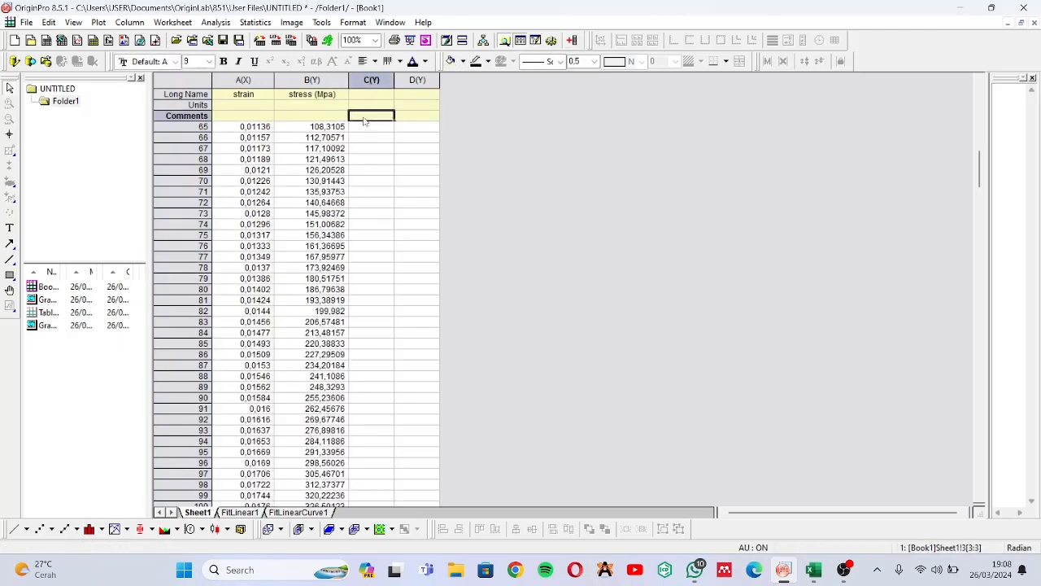
key(ctrl+v)
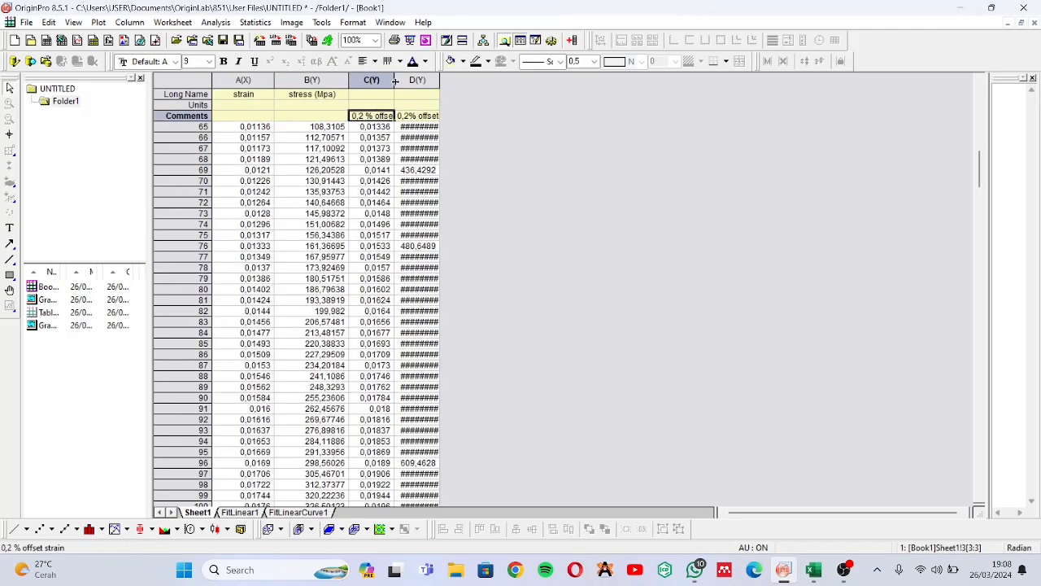
double_click(395, 80)
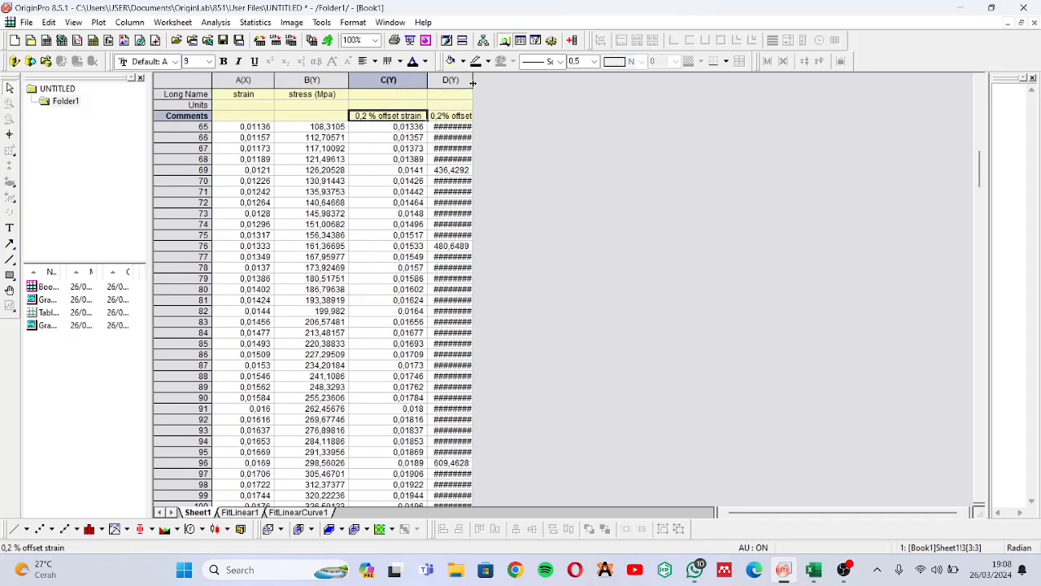
drag(471, 82, 522, 101)
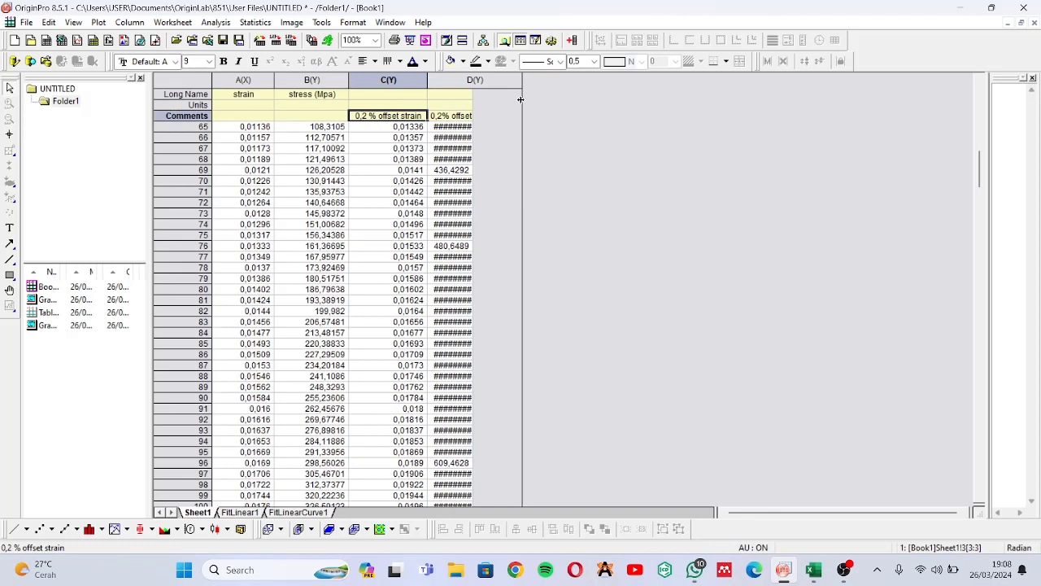
Delete the offset labels from the Comments row and paste the copied data again starting at column C's Long Name cell
click(113, 326)
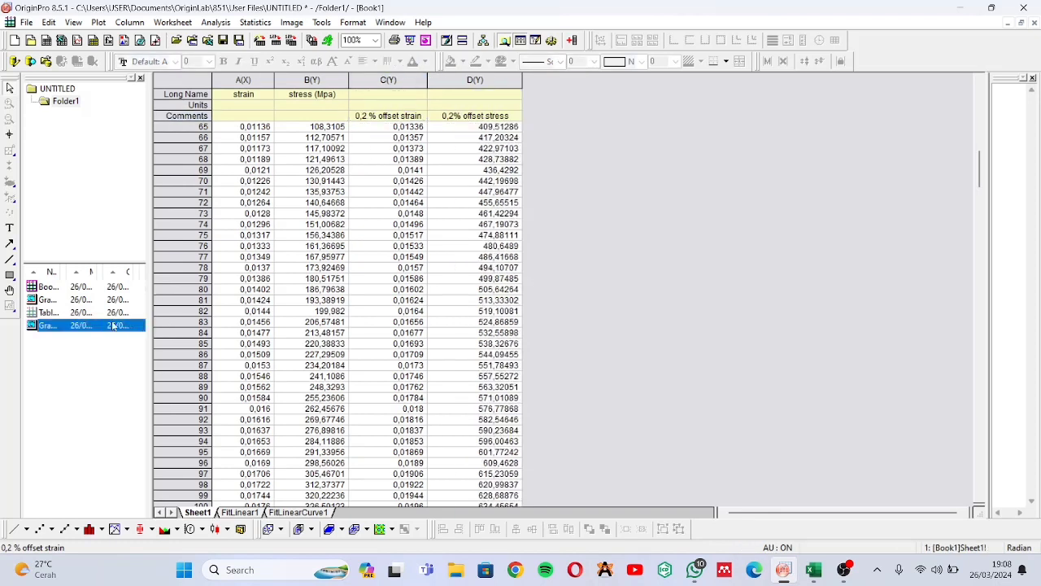
click(109, 224)
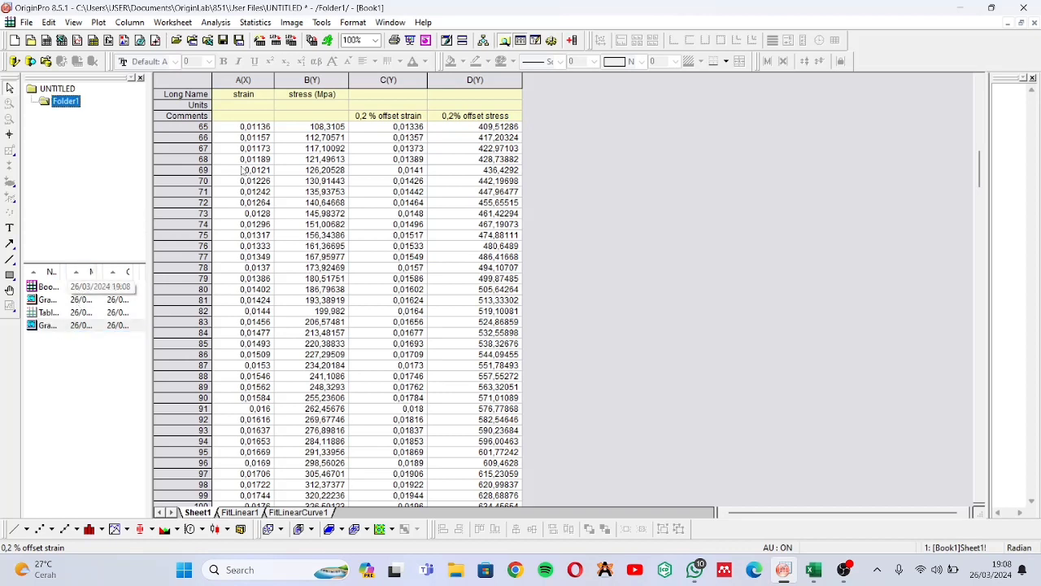
drag(389, 118, 458, 119)
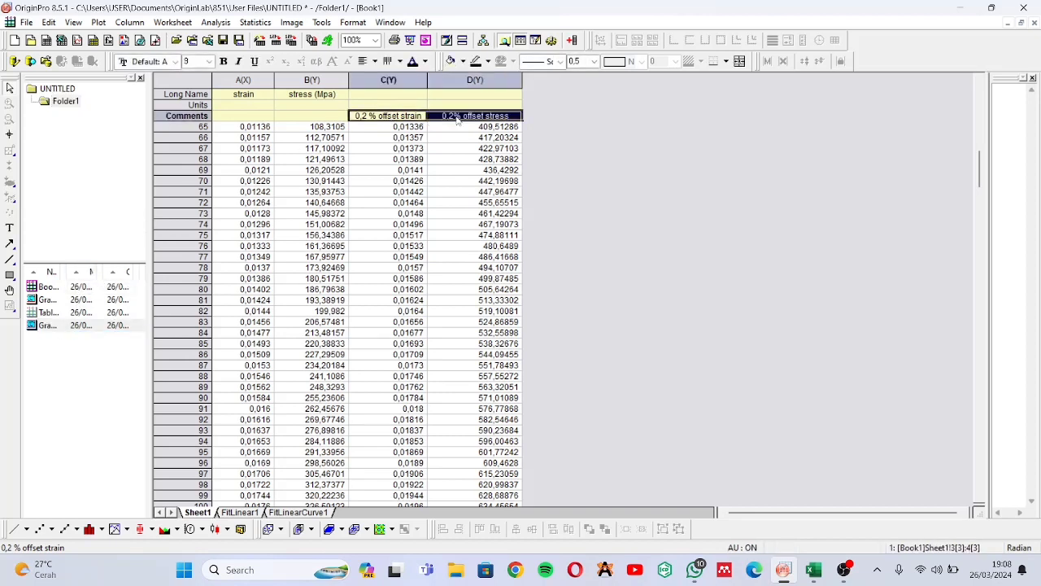
key(Delete)
click(414, 96)
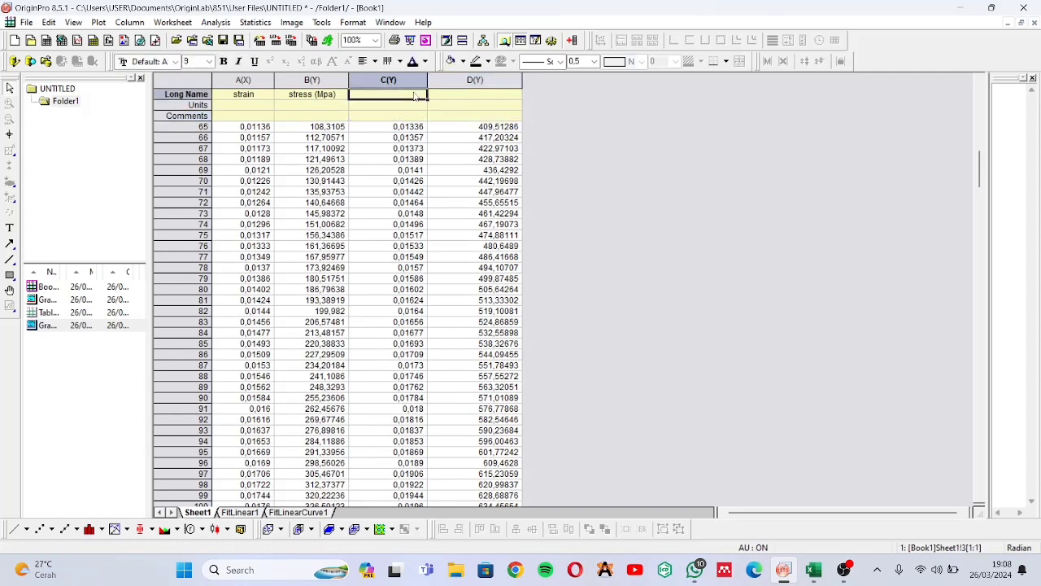
key(ctrl+v)
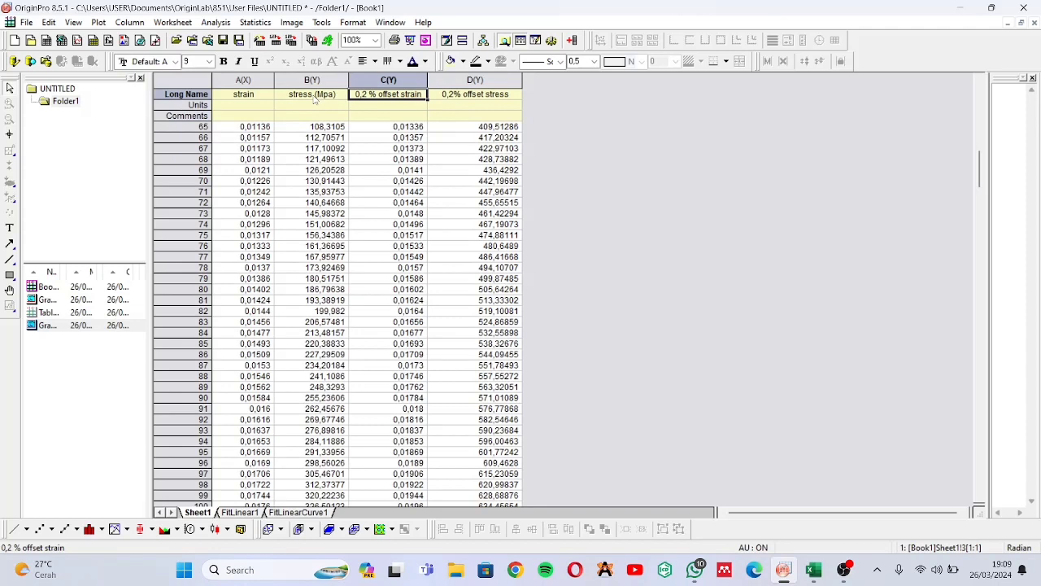
View the full stress-strain curve in Graph1 and the linear fit in Graph2
double_click(106, 299)
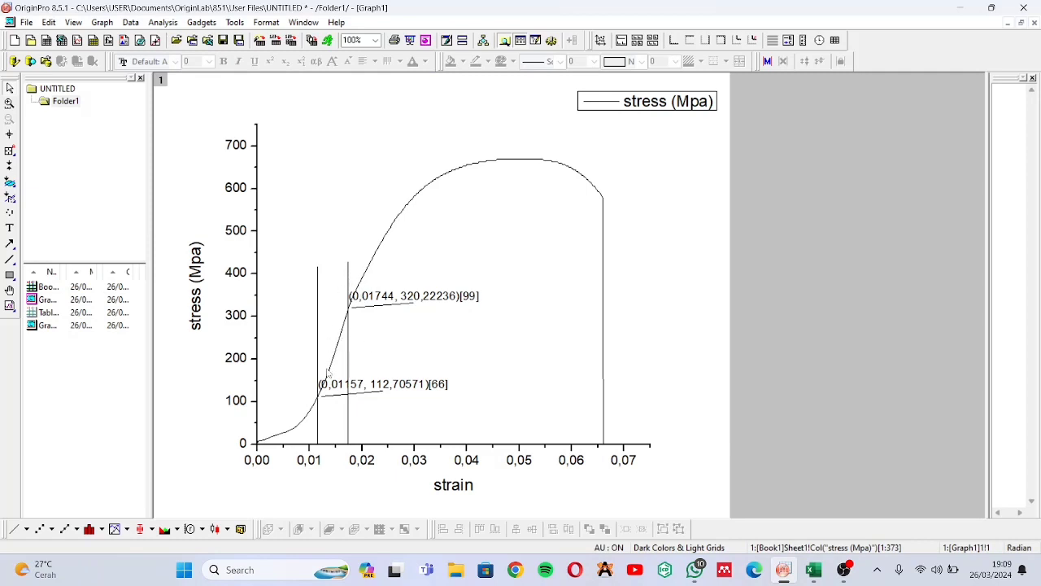
double_click(114, 324)
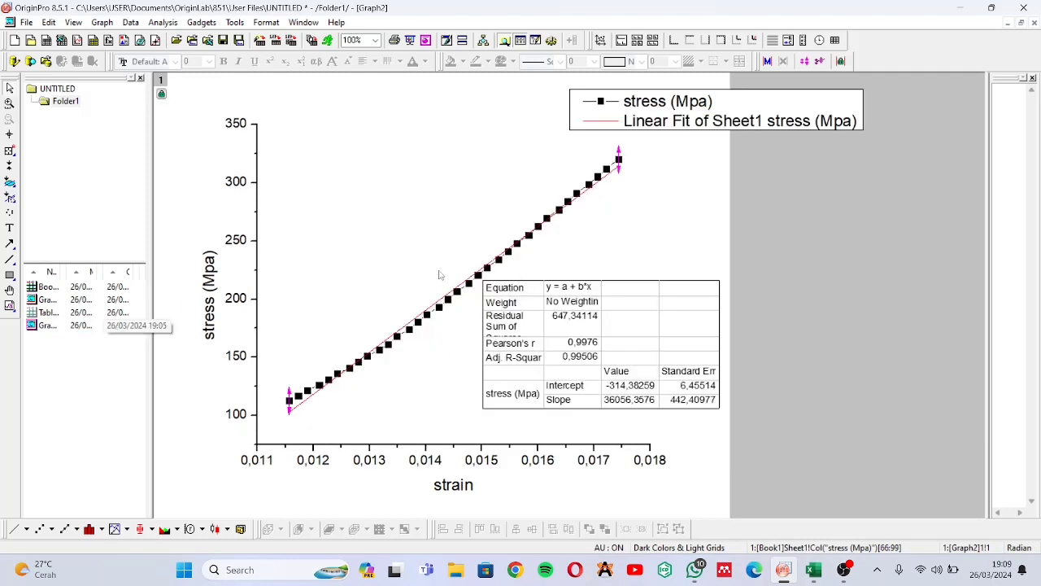
Open the Book1 worksheet and set column C, the 0,2 % offset strain, as an X column
double_click(79, 287)
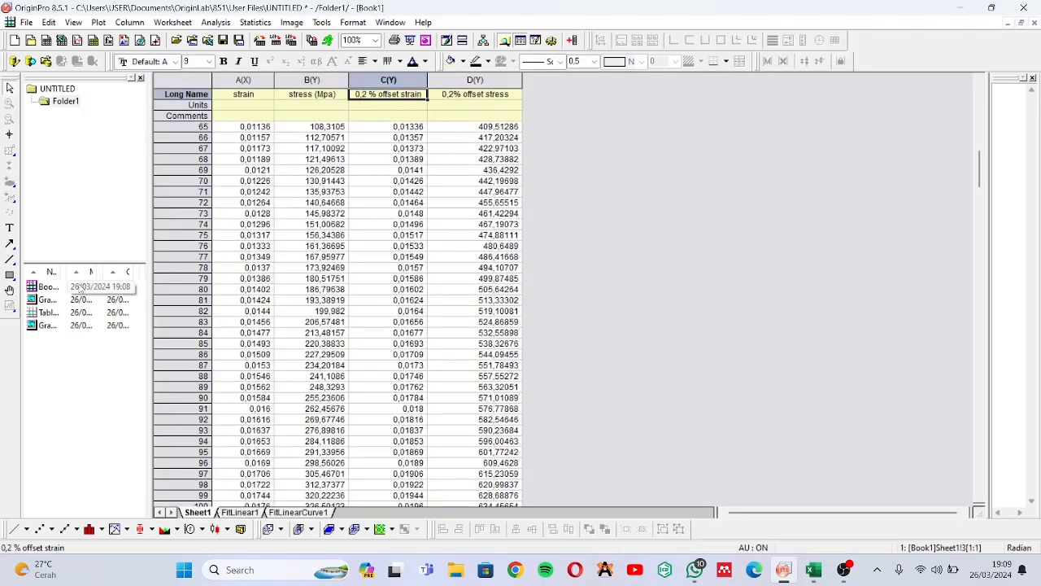
click(566, 192)
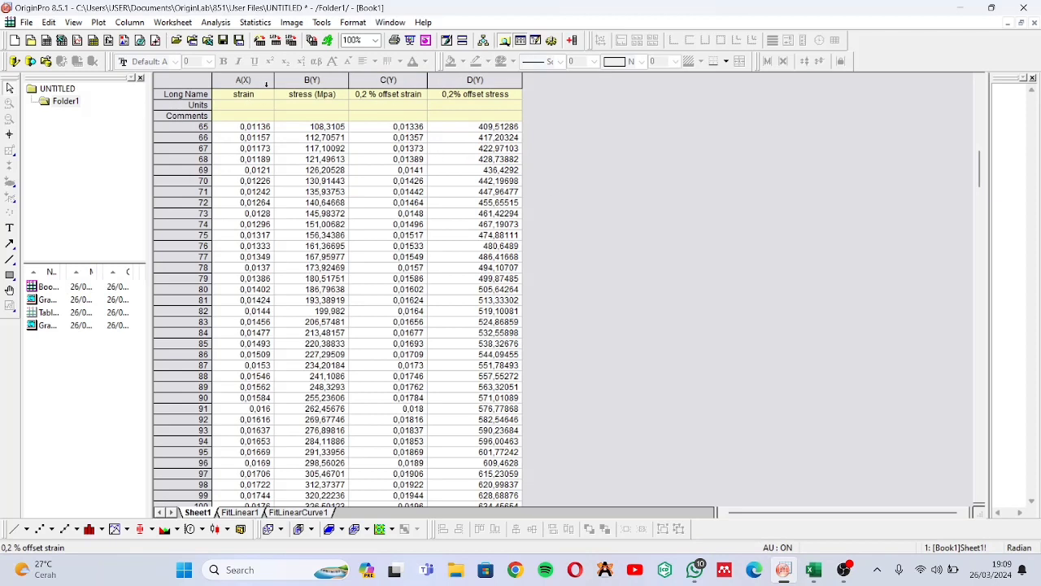
click(389, 79)
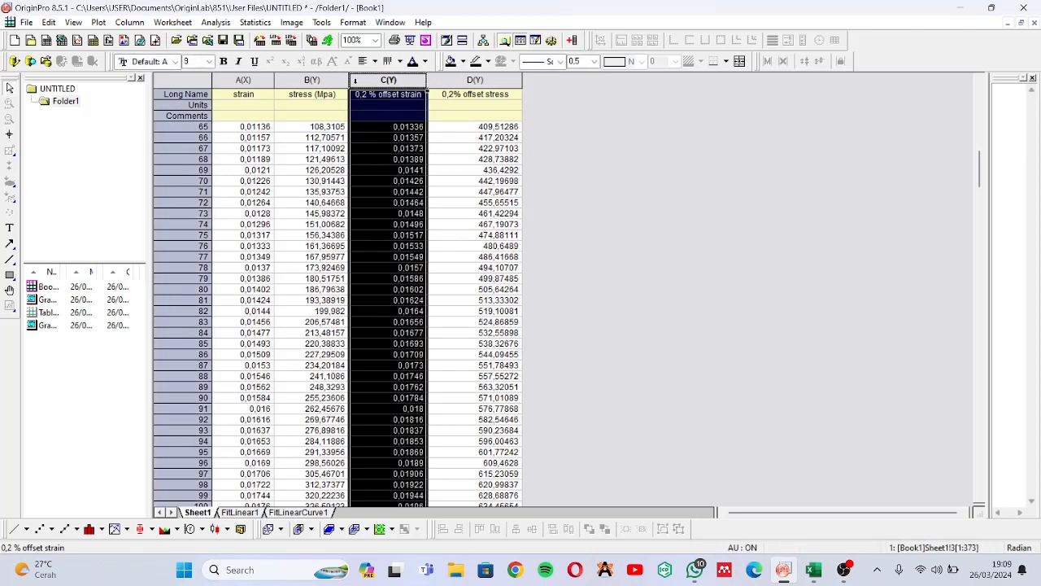
click(120, 22)
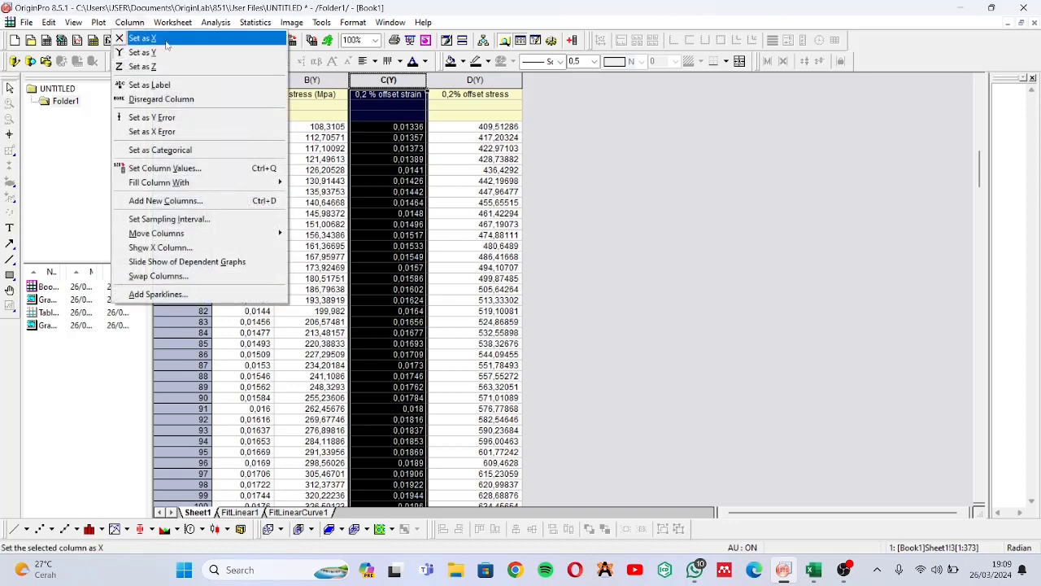
click(136, 37)
click(605, 143)
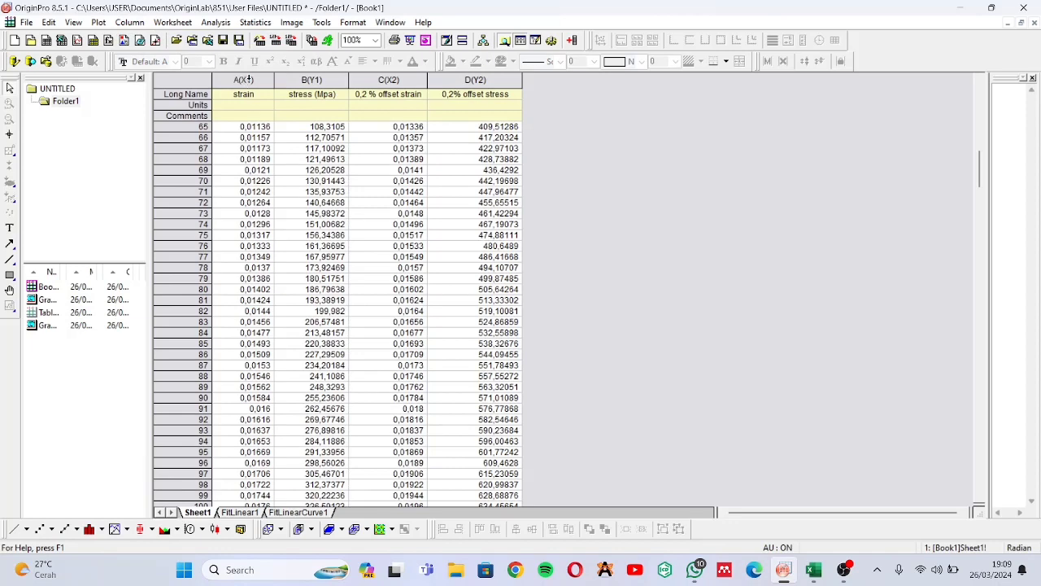
Plot all four strain, stress and 0,2% offset columns together as a Double-Y graph and dismiss the reminder message
click(247, 81)
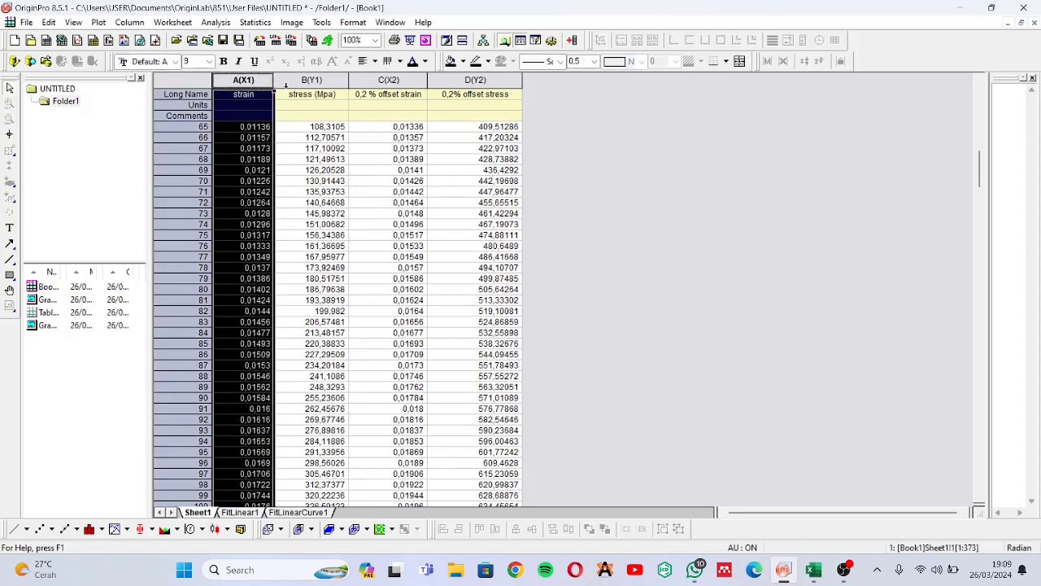
shift+click(312, 82)
shift+click(388, 80)
shift+click(496, 80)
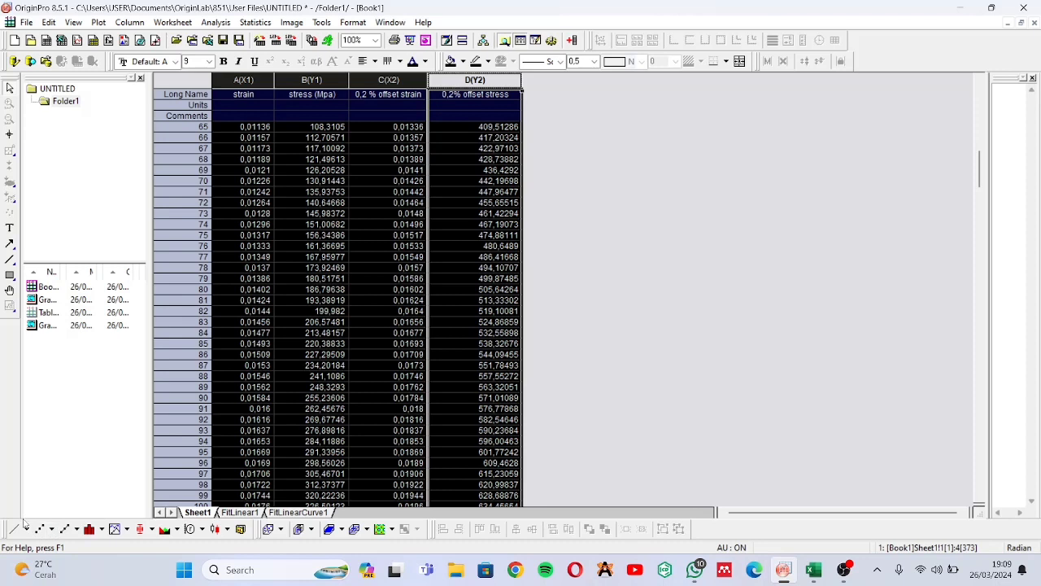
click(72, 528)
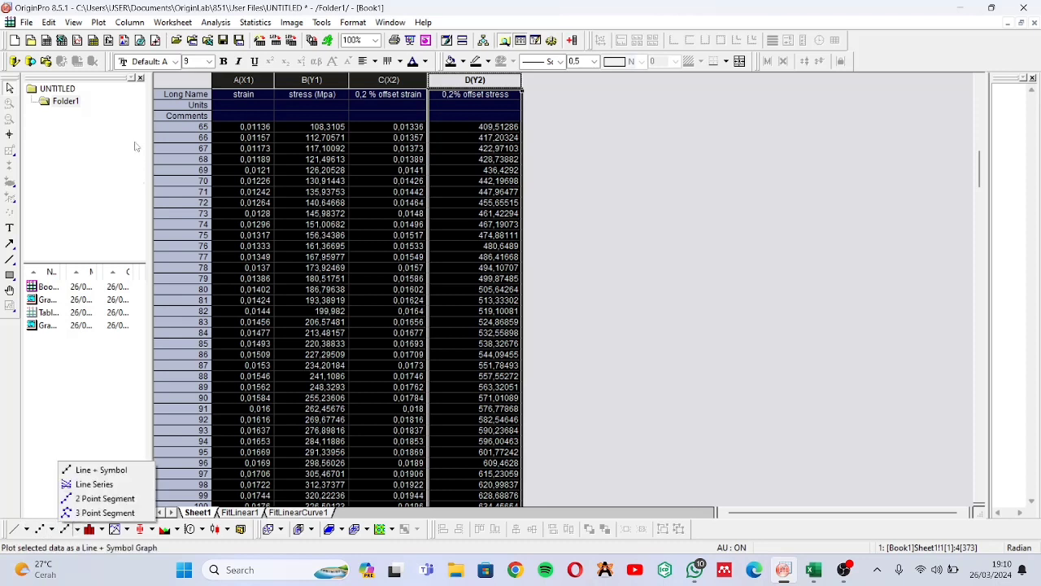
click(106, 24)
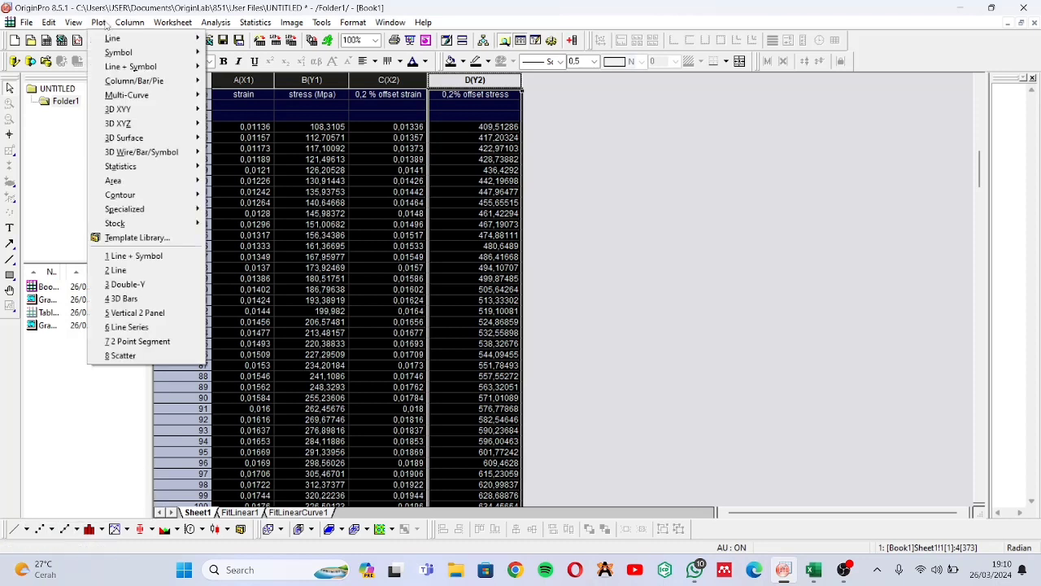
click(172, 285)
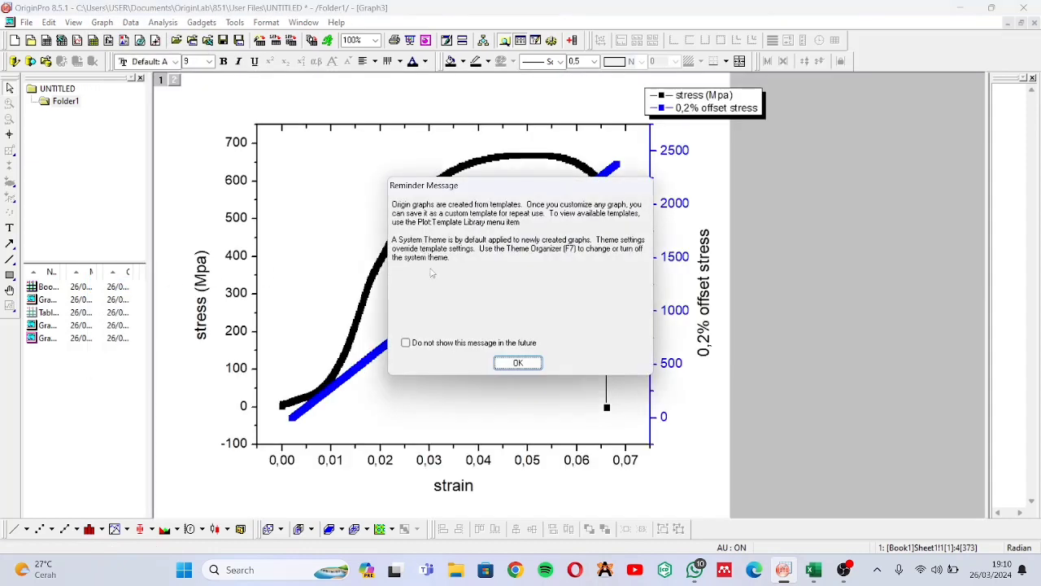
click(503, 365)
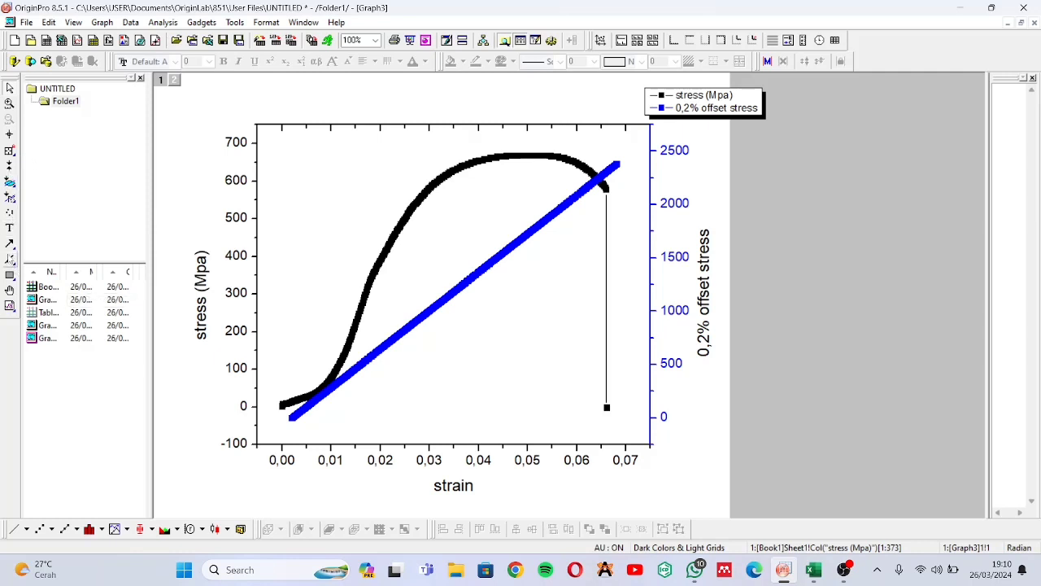
Add the text label "Y" beside the lower crossing of the stress curve and the offset line, near strain 0,01
click(329, 380)
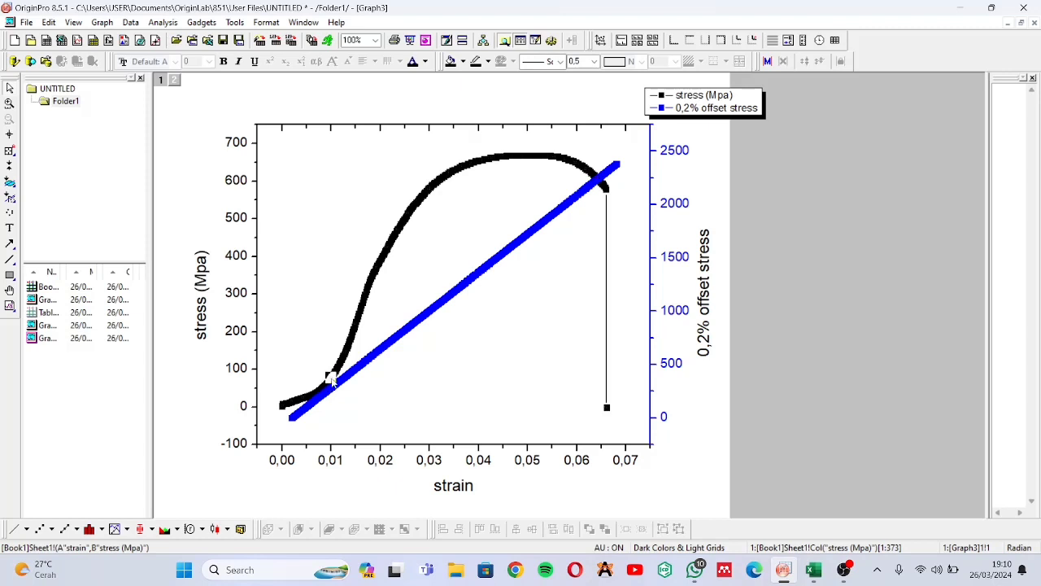
click(12, 229)
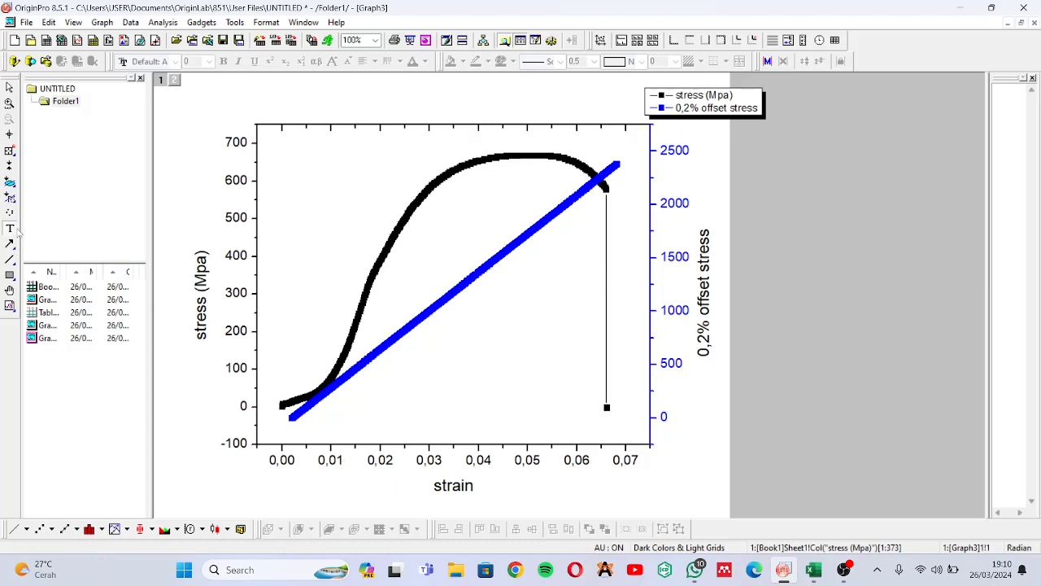
click(321, 366)
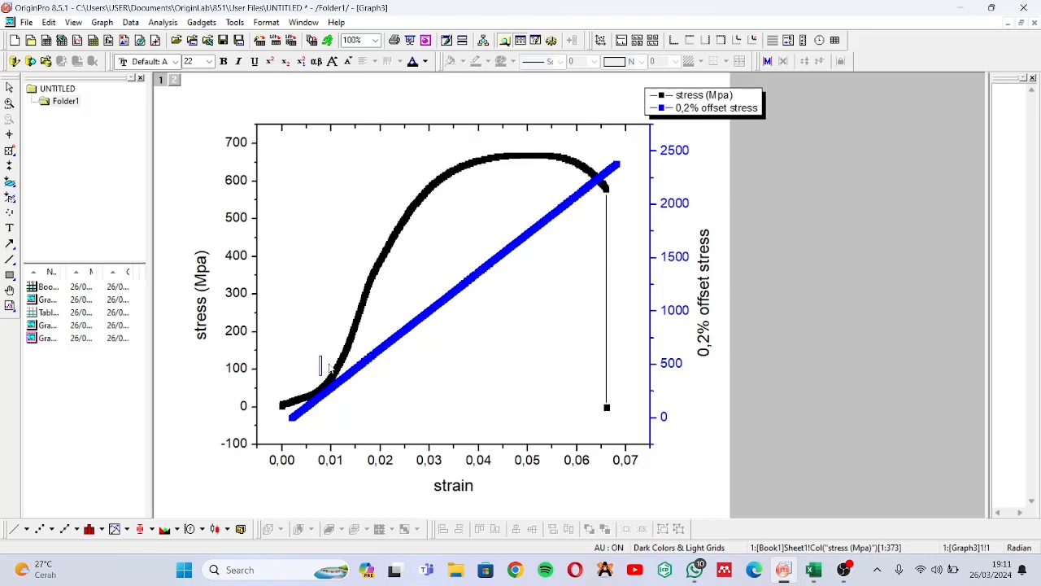
text(Y)
click(407, 411)
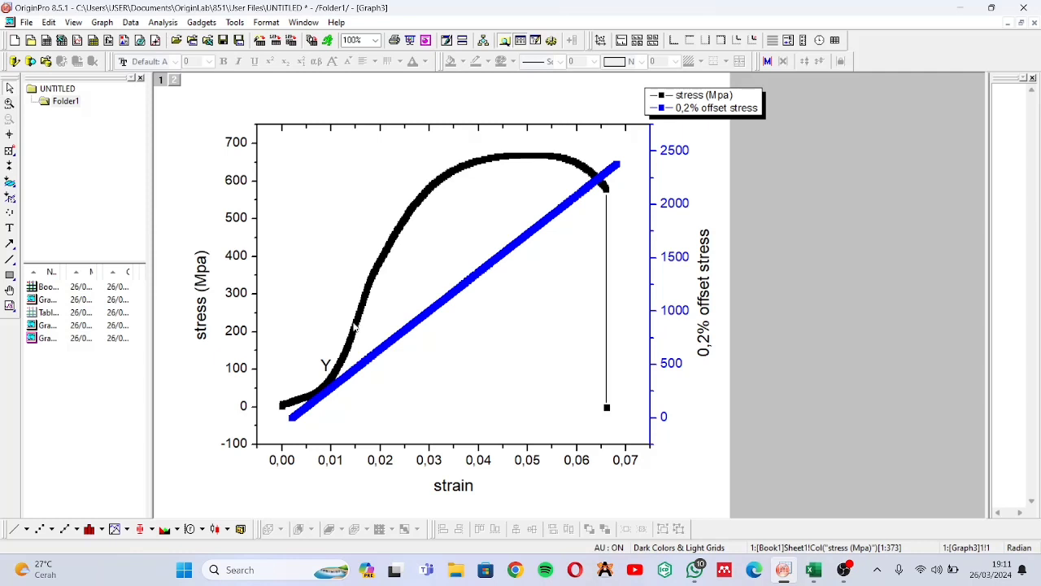
Open Graph1 and add the text label "Toe region" between the stress axis and the first vertical line
double_click(118, 299)
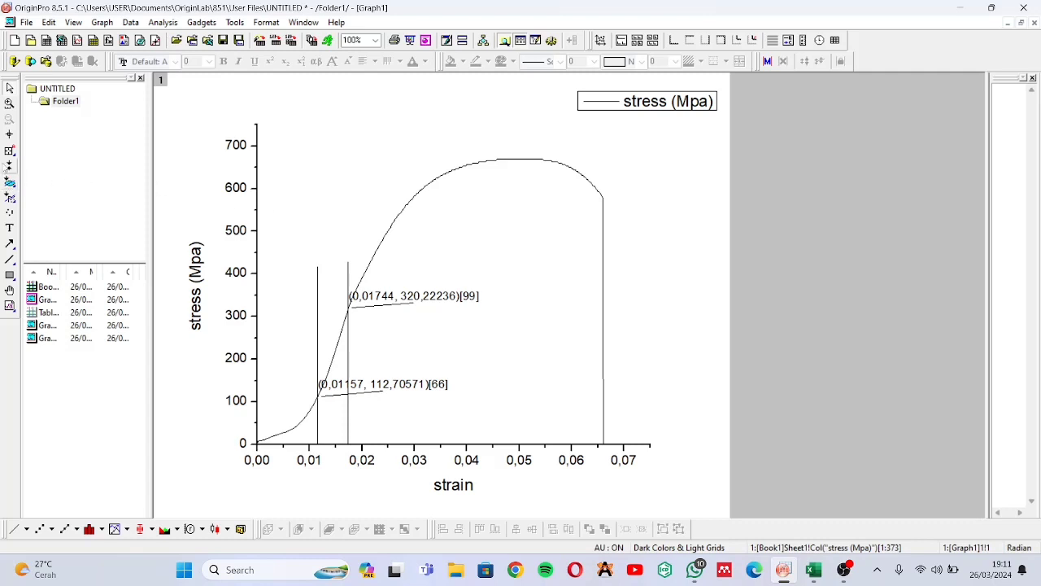
click(11, 229)
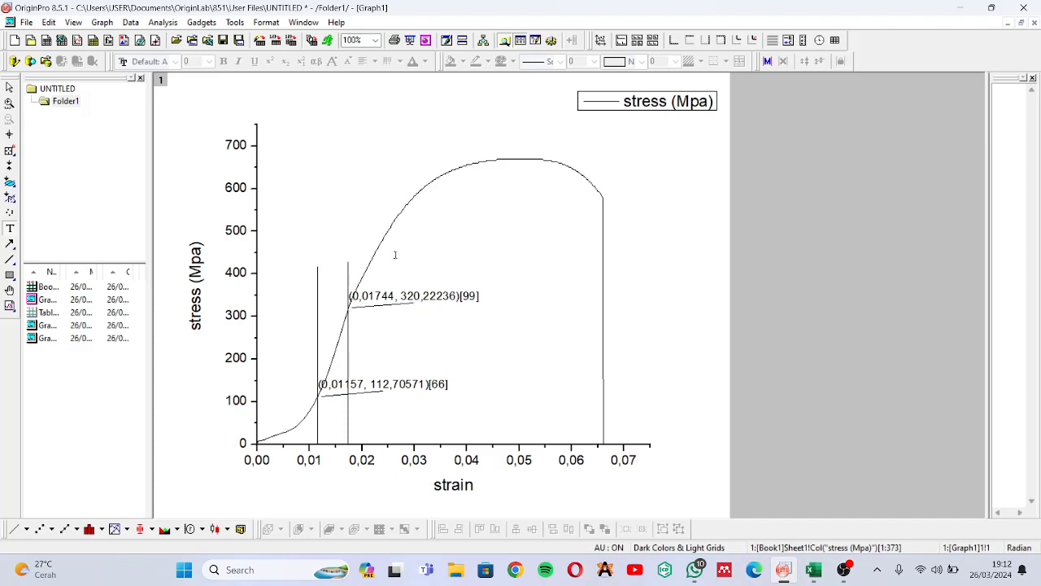
click(267, 300)
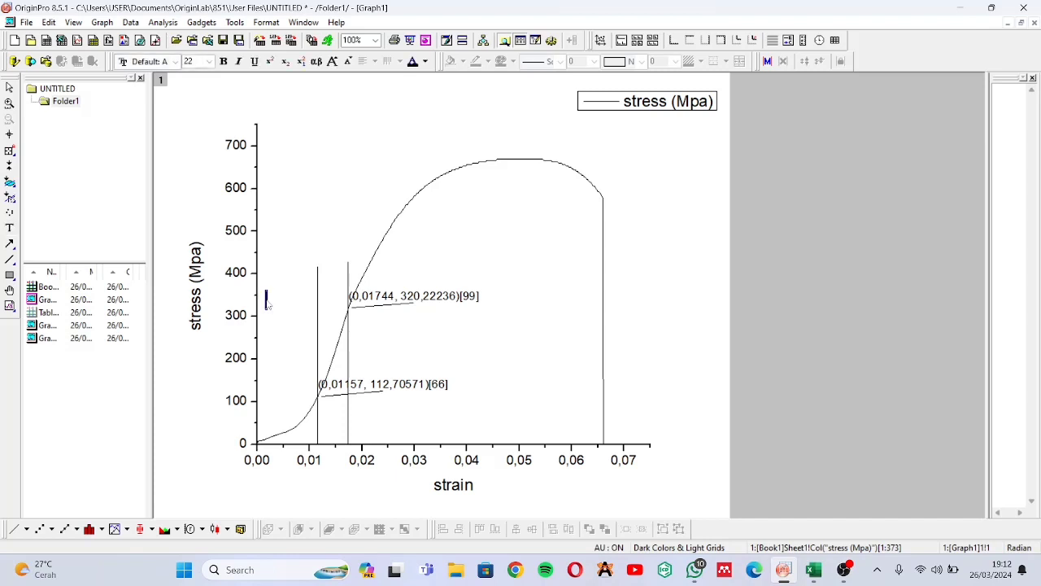
text(T)
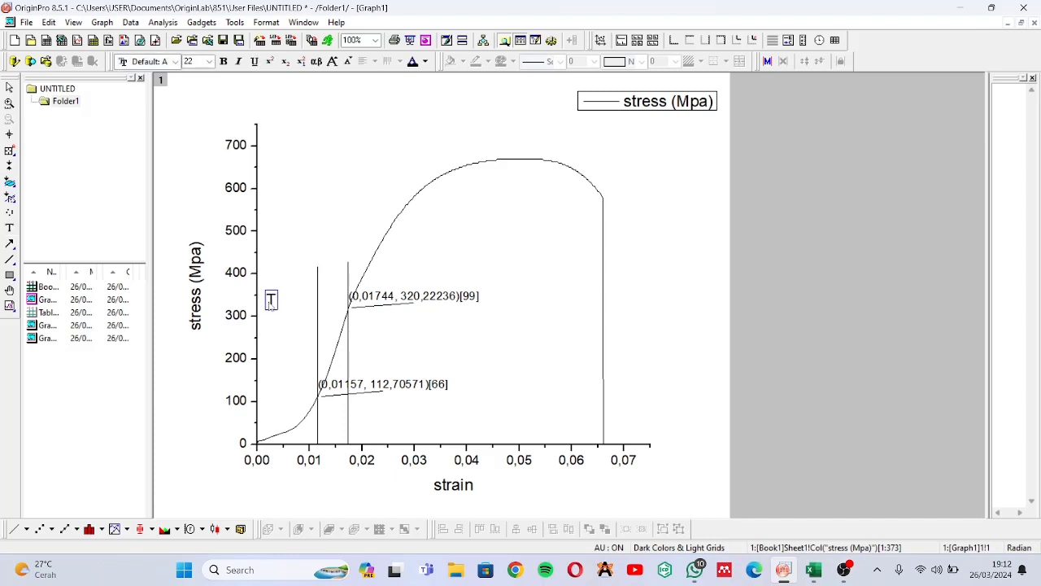
text(oe region)
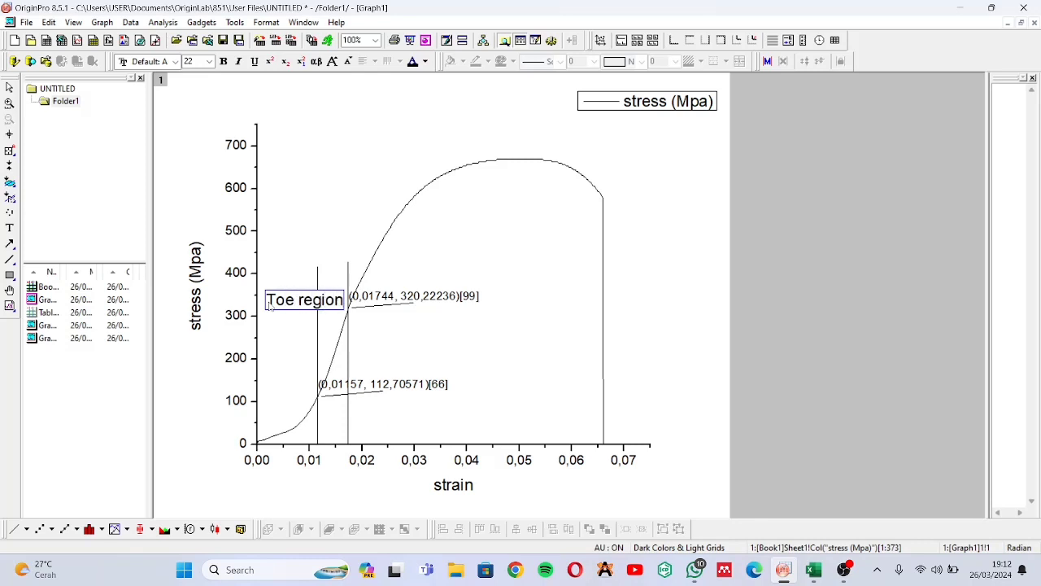
click(399, 170)
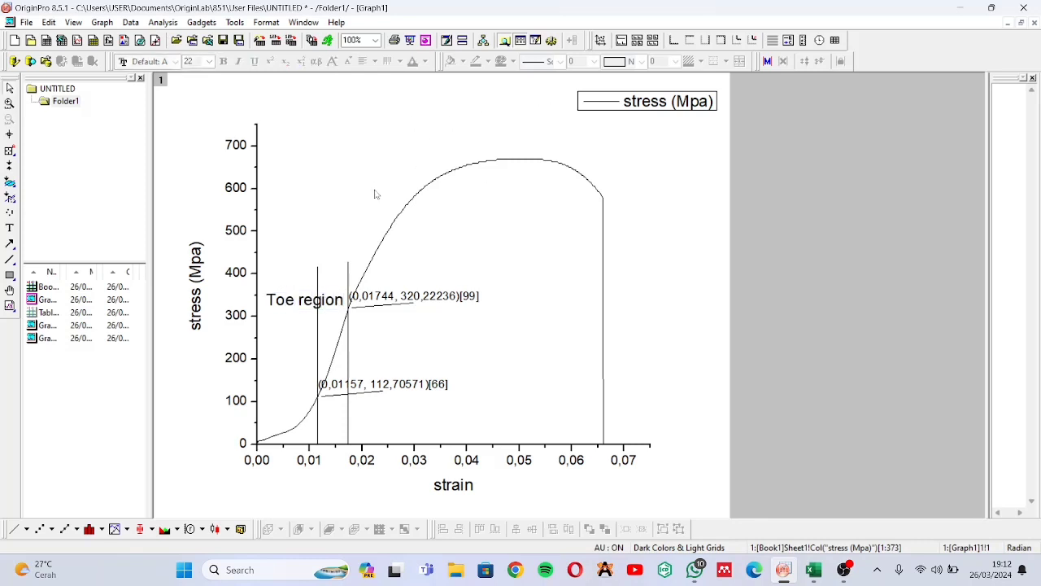
Shrink the "Toe region" label to text size 14 so it fits before the first vertical line
click(300, 307)
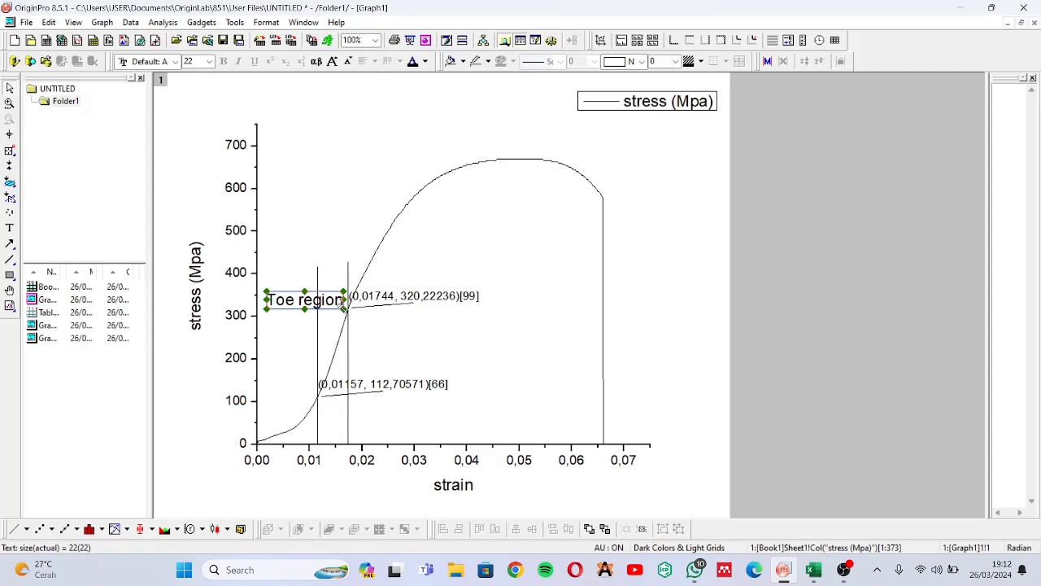
drag(343, 309, 315, 299)
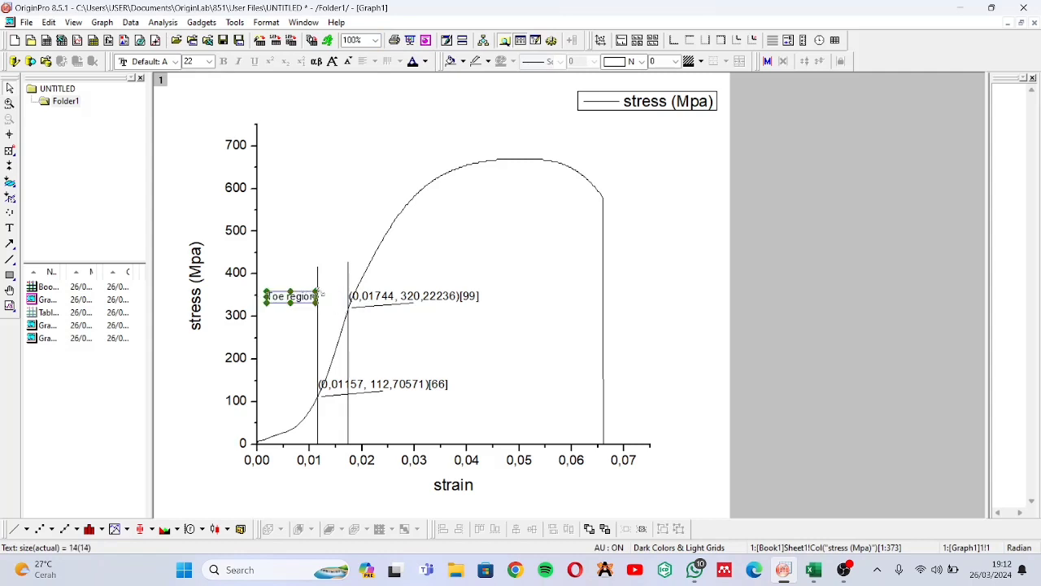
click(554, 268)
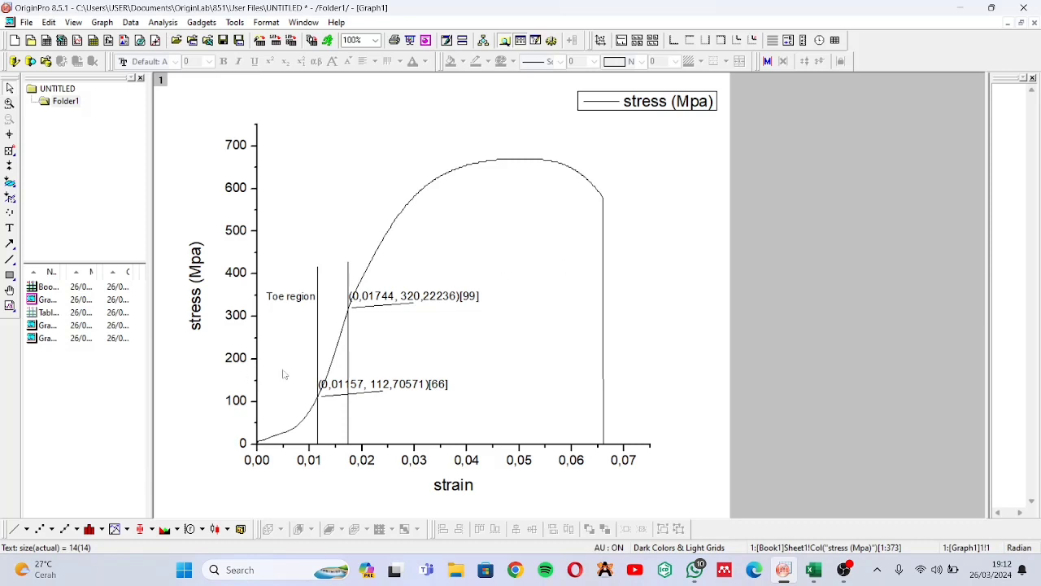
Add the text label "linear region" starting between the two vertical lines, level with the "Toe region" label
click(10, 227)
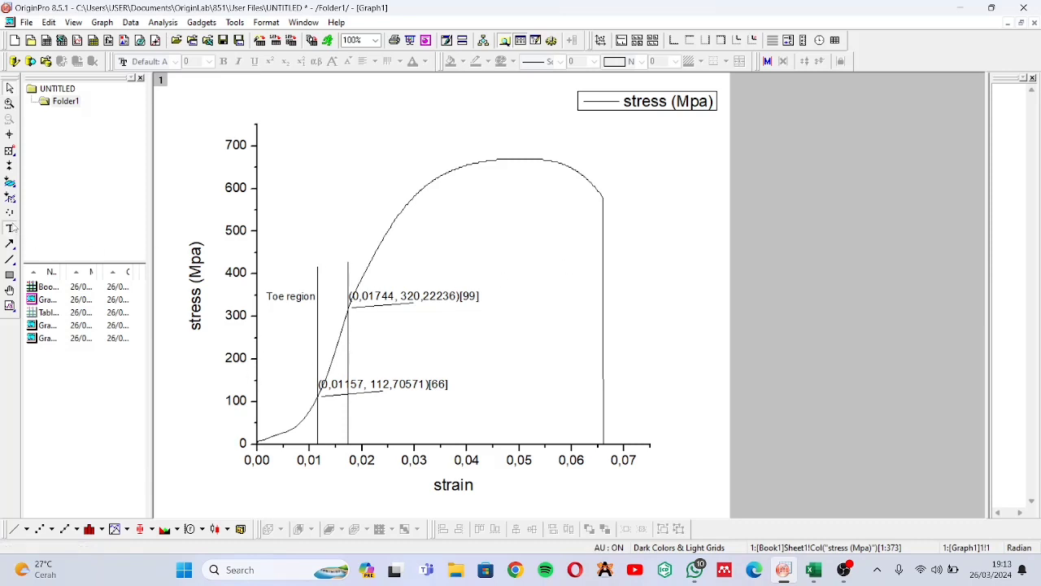
click(330, 294)
text(linea)
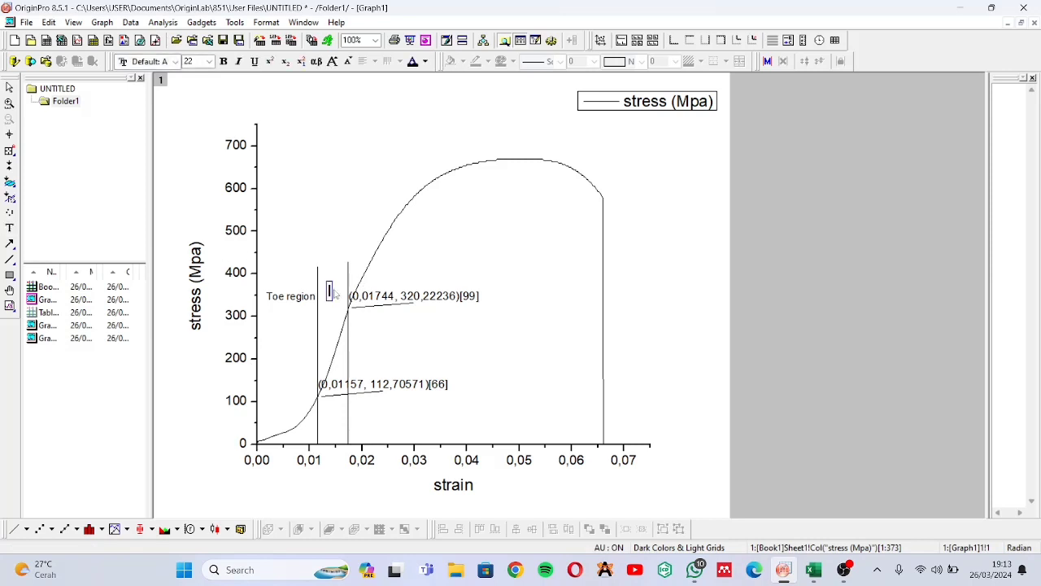
text(r)
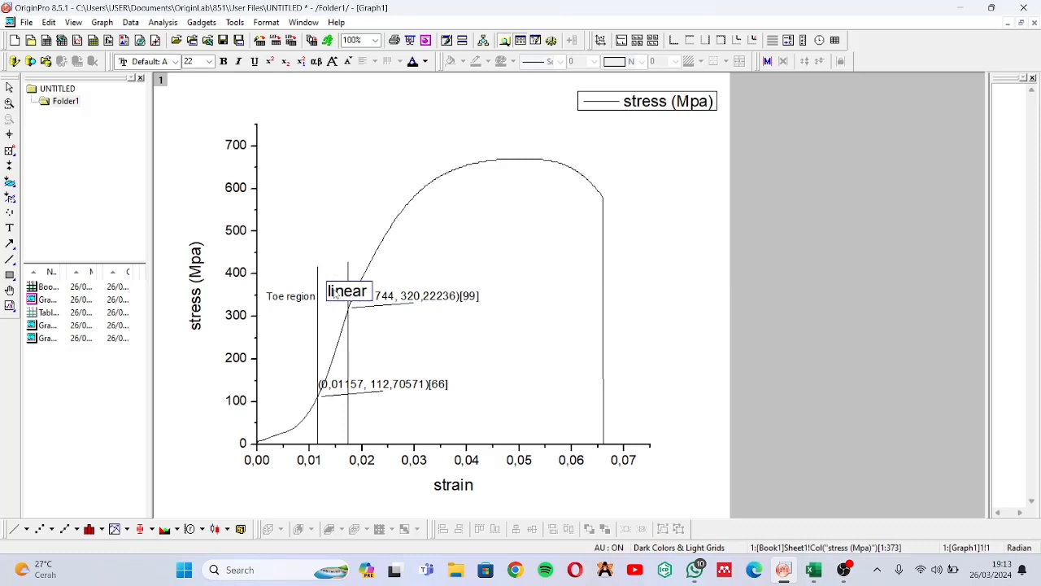
text( region)
click(469, 270)
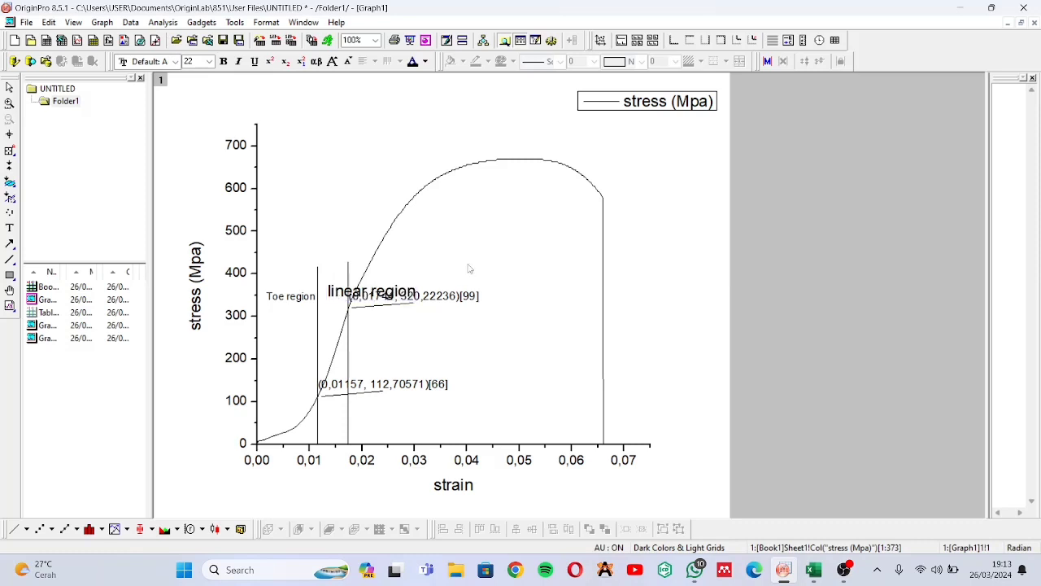
Shrink the "linear region" label to text size 15 and break it into two lines after "linear"
click(394, 291)
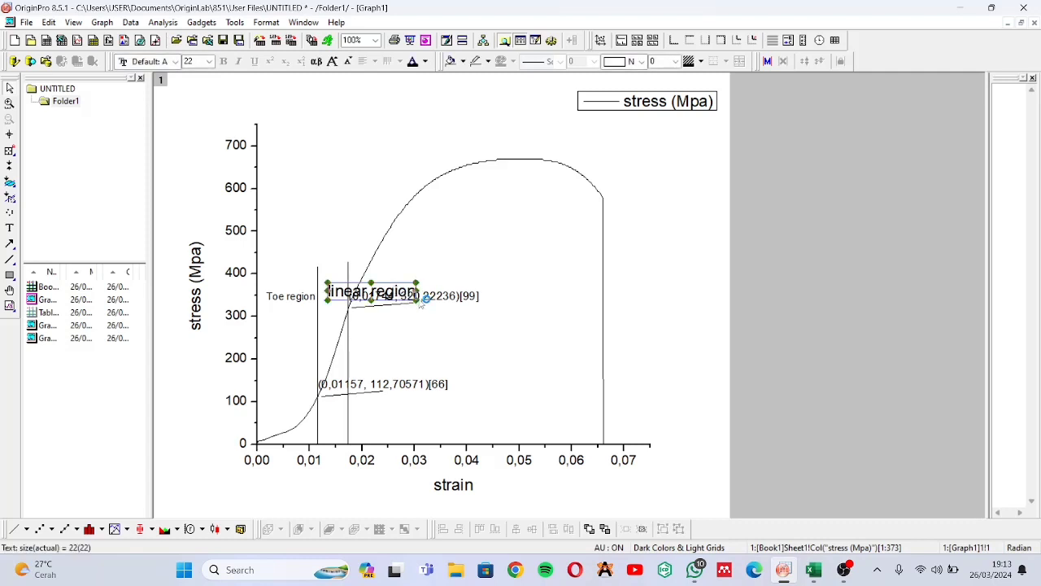
drag(416, 301, 357, 289)
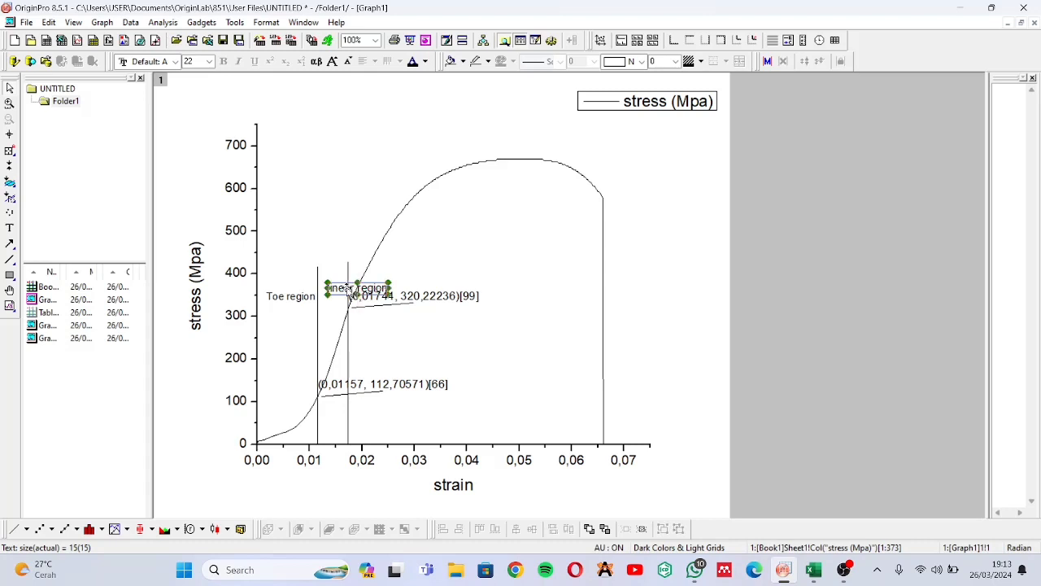
double_click(355, 290)
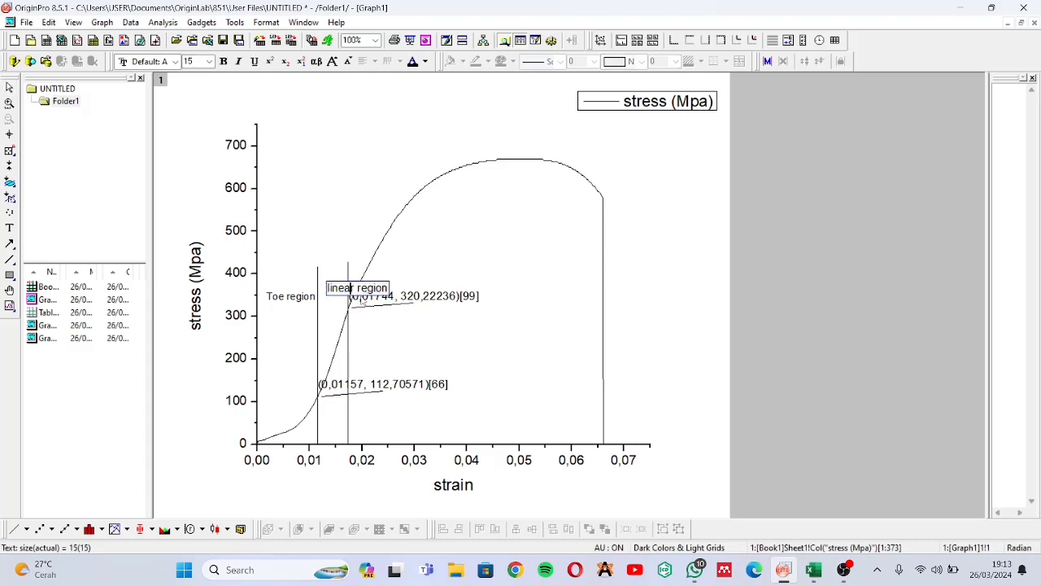
key(Return)
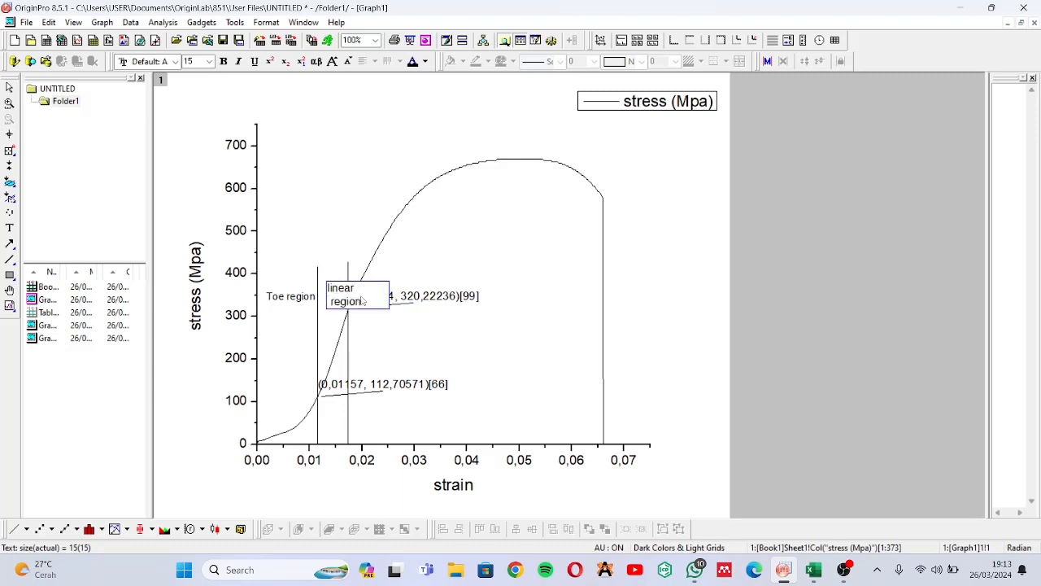
click(452, 258)
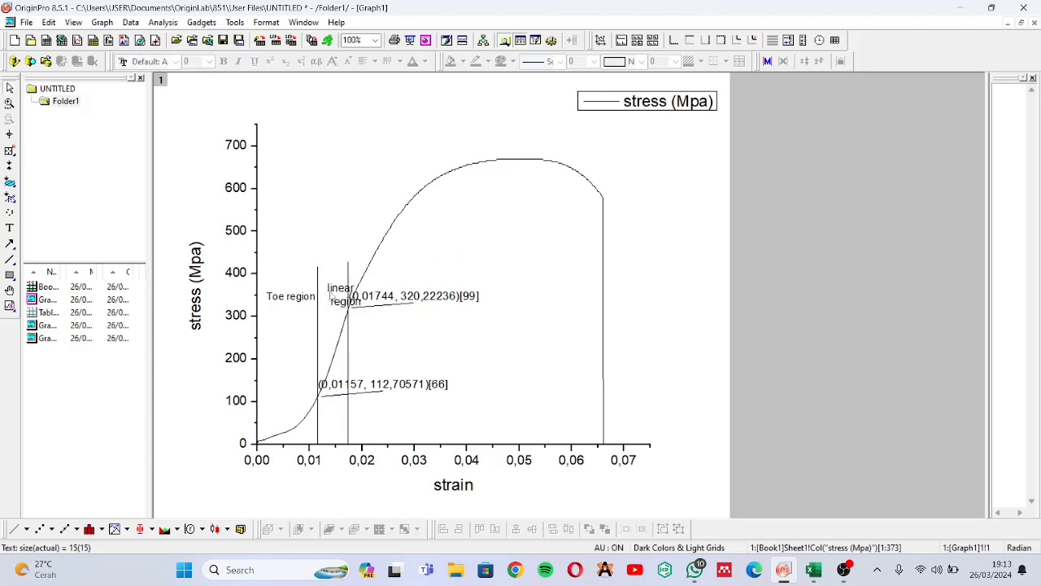
Move the two-line "linear region" label slightly down and toward the first vertical line to fit between both vertical lines
click(334, 297)
click(333, 298)
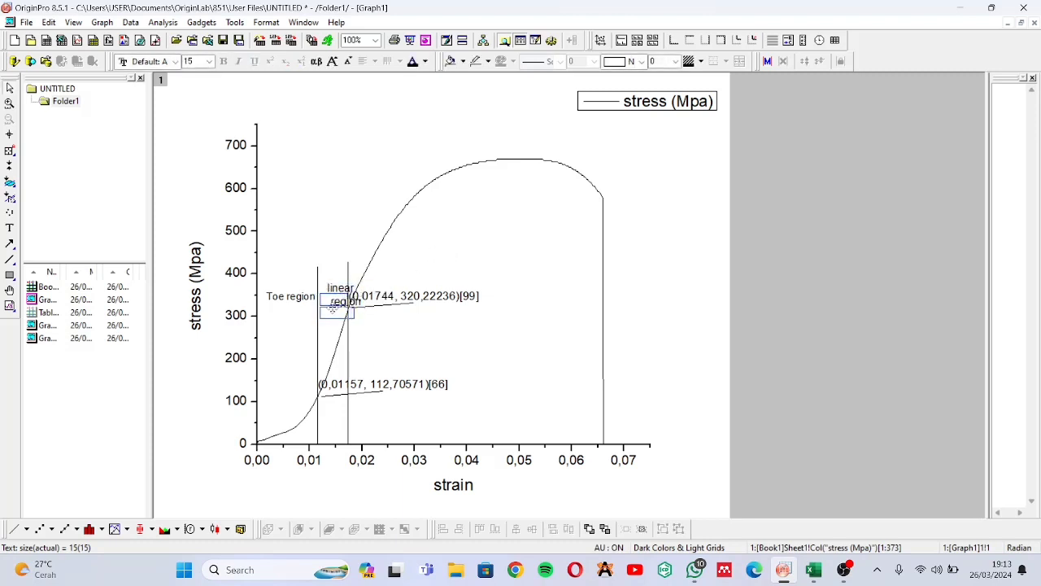
drag(332, 309, 330, 309)
click(394, 326)
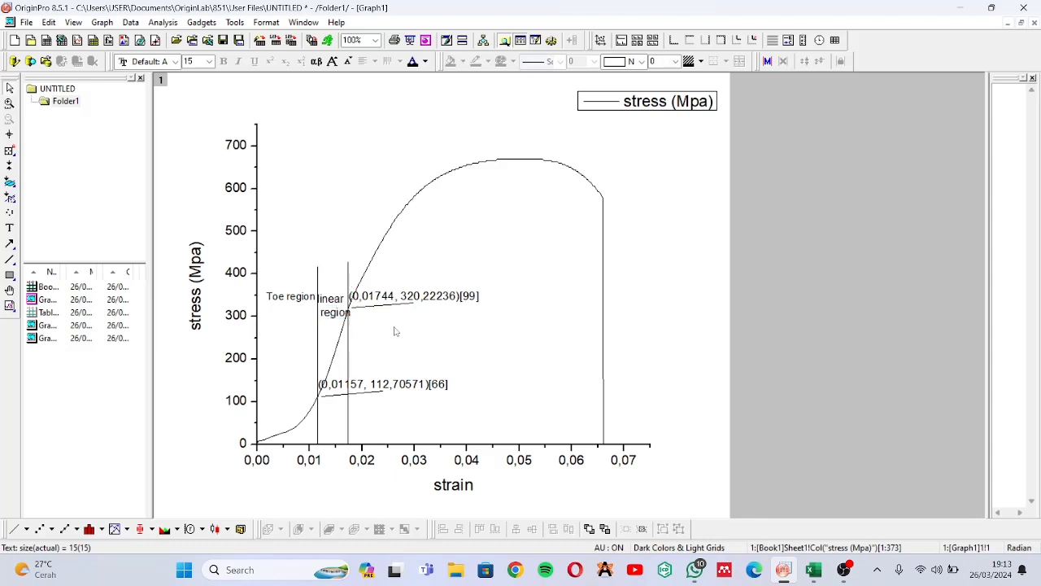
Shrink the "linear region" label to text size 13 and move it up between the two vertical lines, near the 400 Mpa level
click(339, 318)
click(348, 319)
drag(349, 317, 333, 273)
click(356, 316)
click(328, 301)
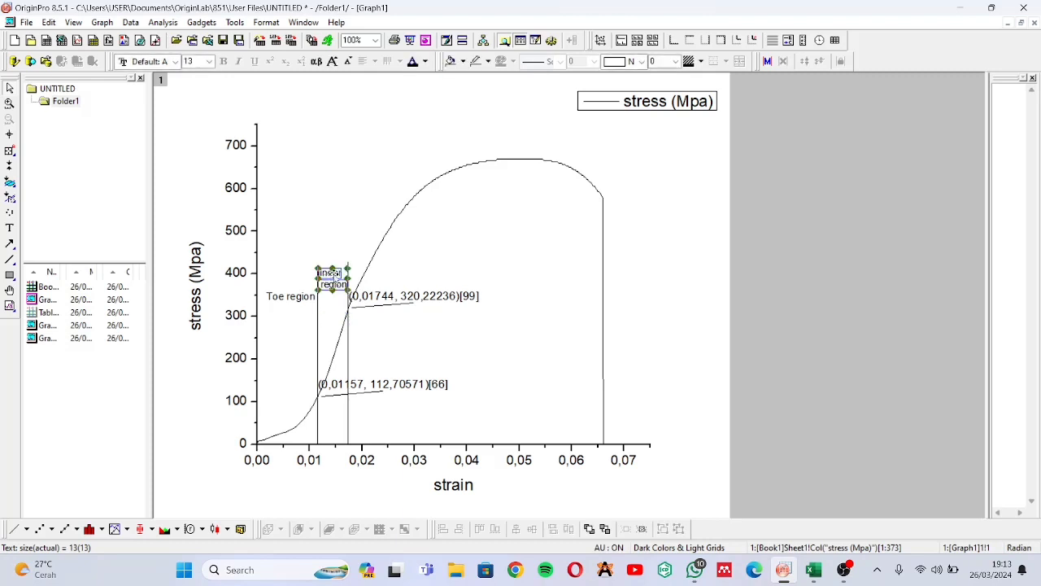
click(358, 283)
Move the "Toe region" label up so it sits level with the two-line "linear region" label
click(305, 300)
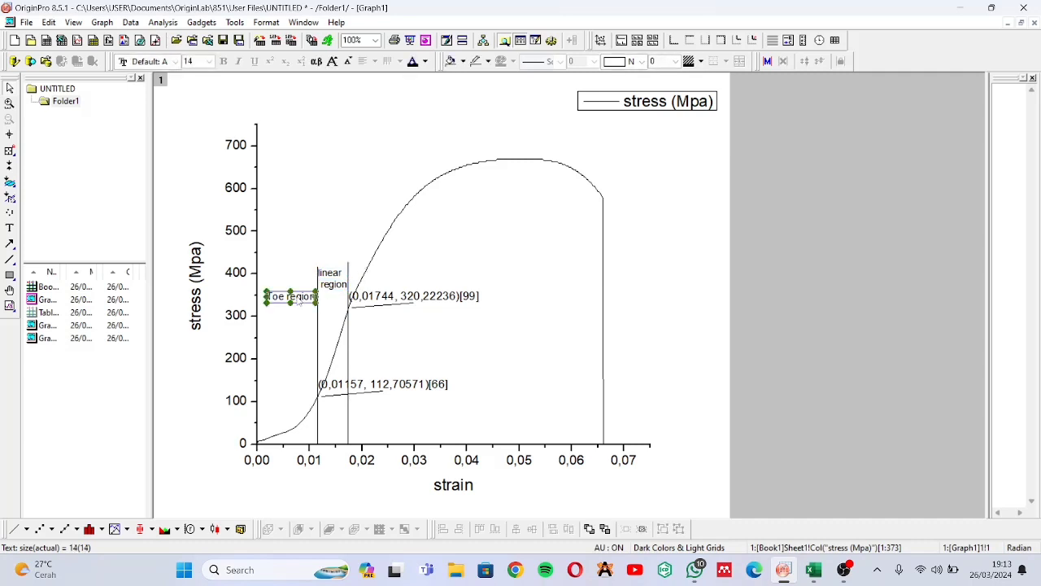
drag(303, 296, 302, 280)
click(304, 314)
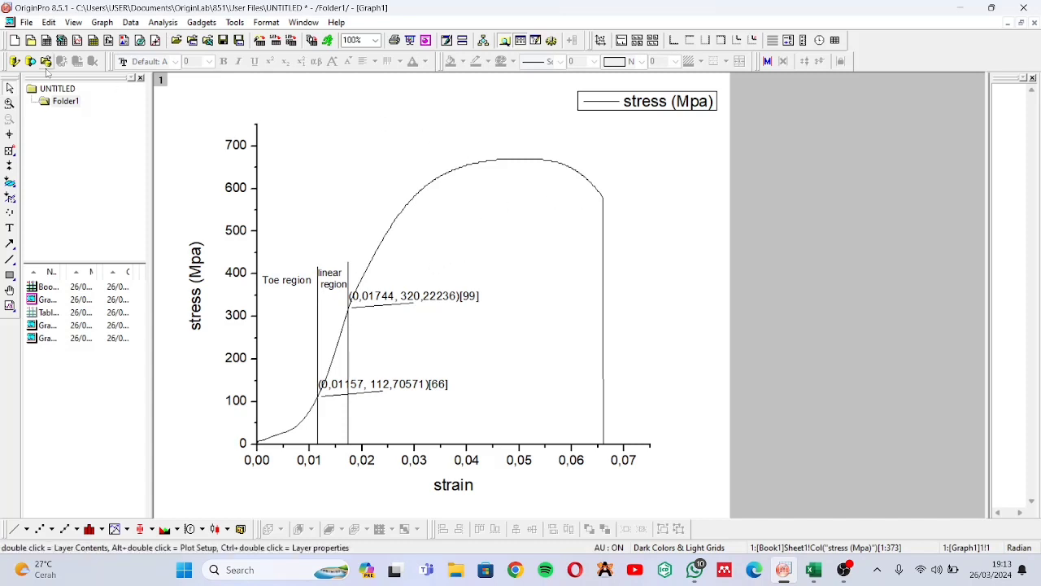
Add the text label "yield region" beneath the curve's peak, starting at about 0,04 strain and just below 600 Mpa
click(10, 151)
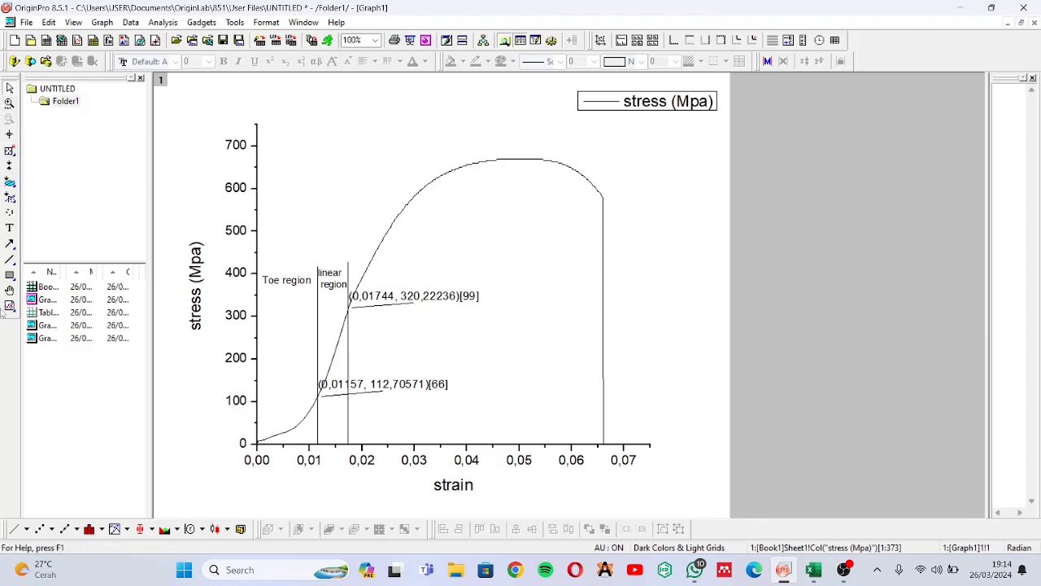
click(10, 228)
click(462, 199)
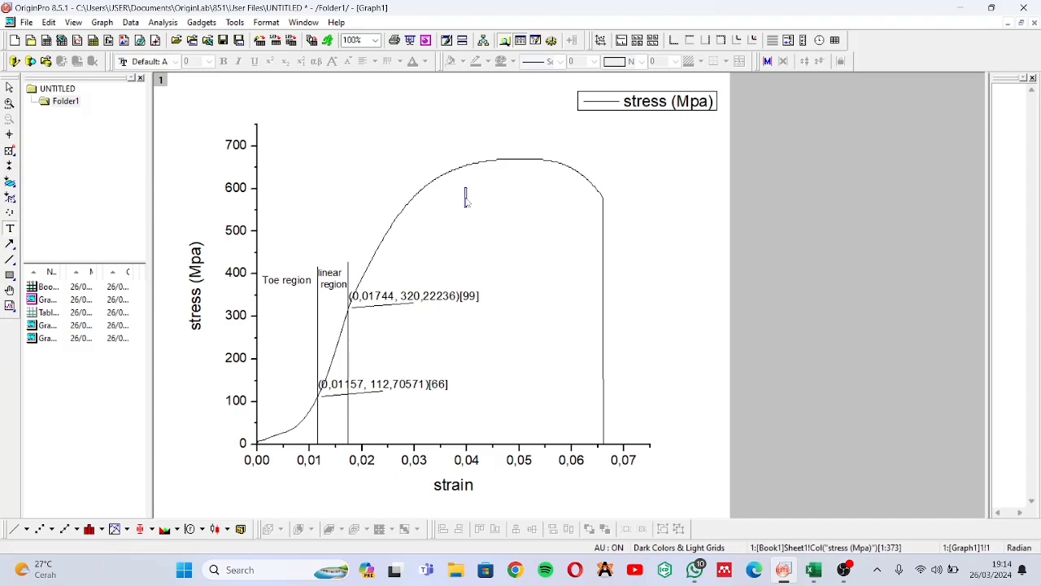
text(y)
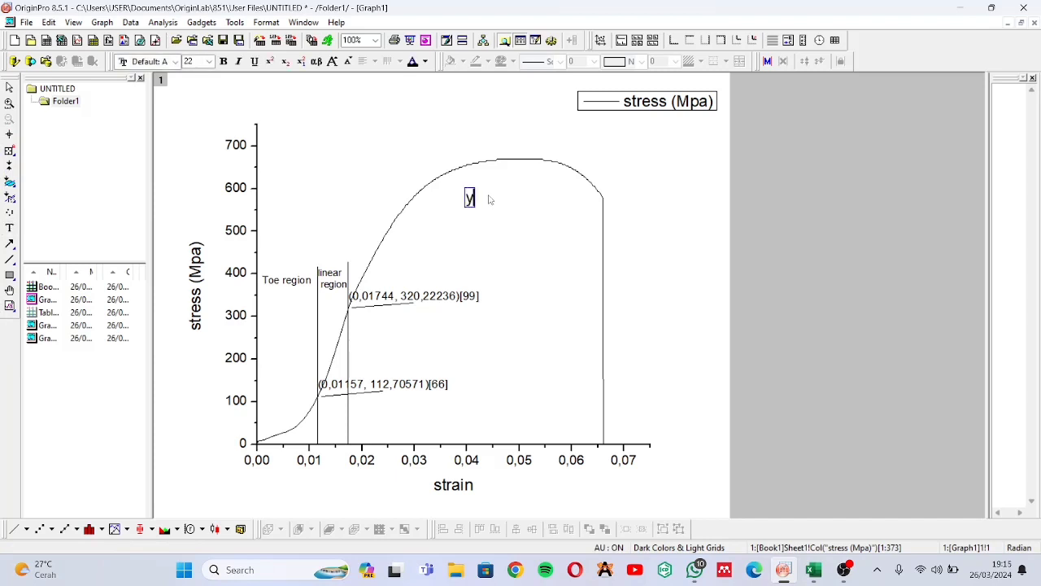
text(ield region)
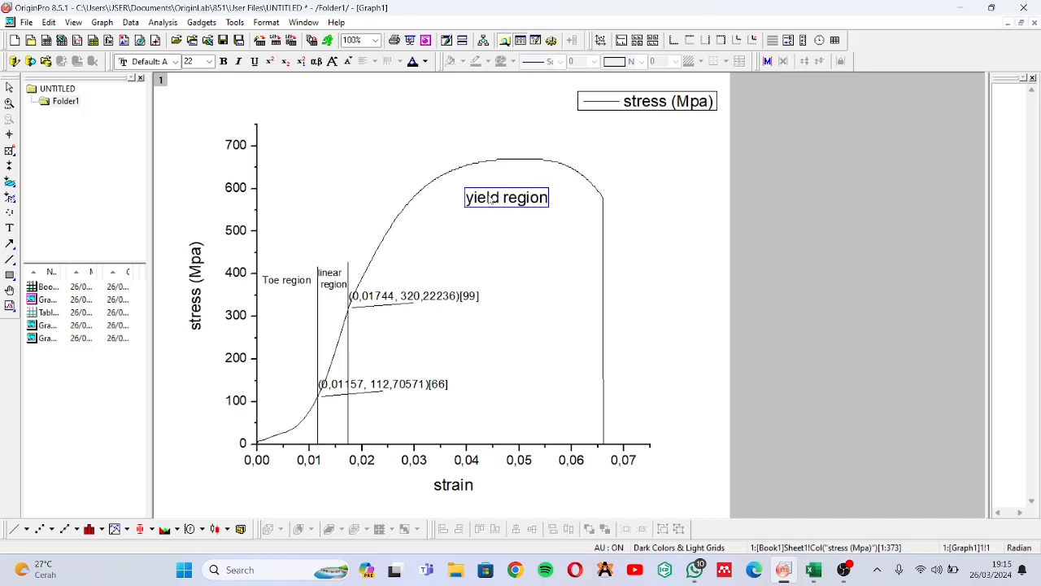
click(577, 258)
Shrink the "yield region" label to text size 17
click(549, 198)
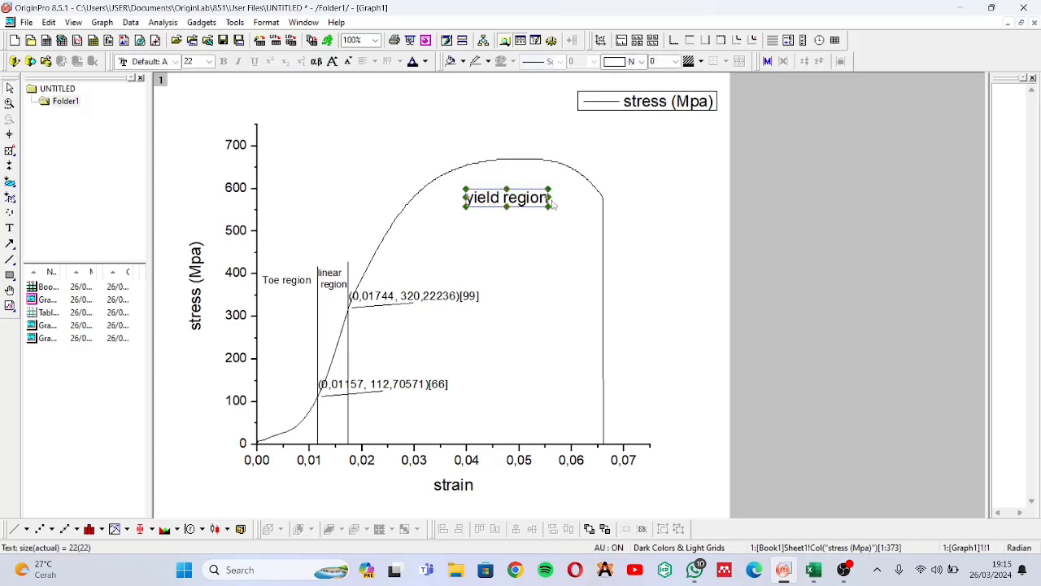
click(544, 199)
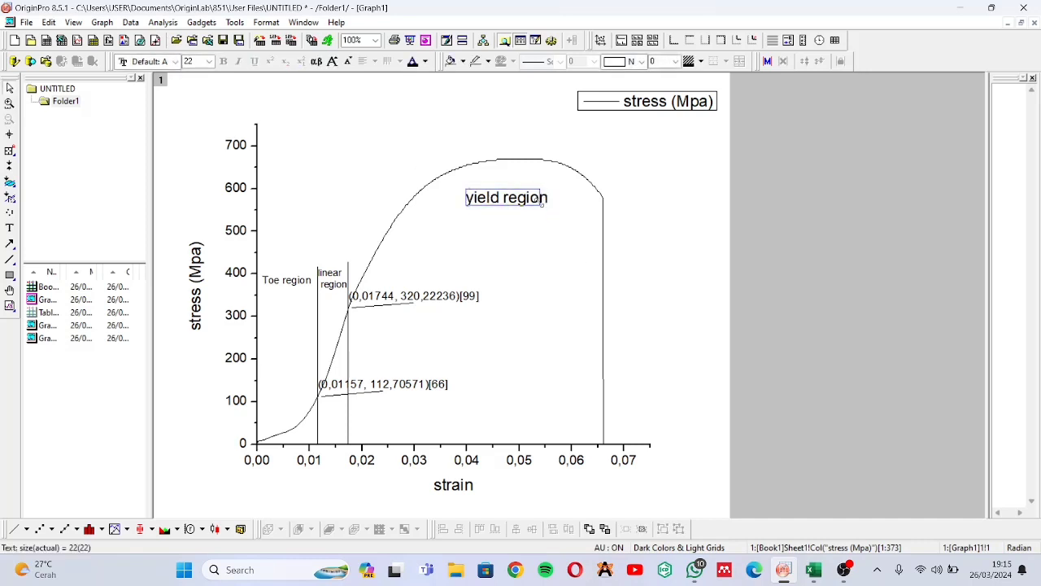
drag(541, 203, 537, 203)
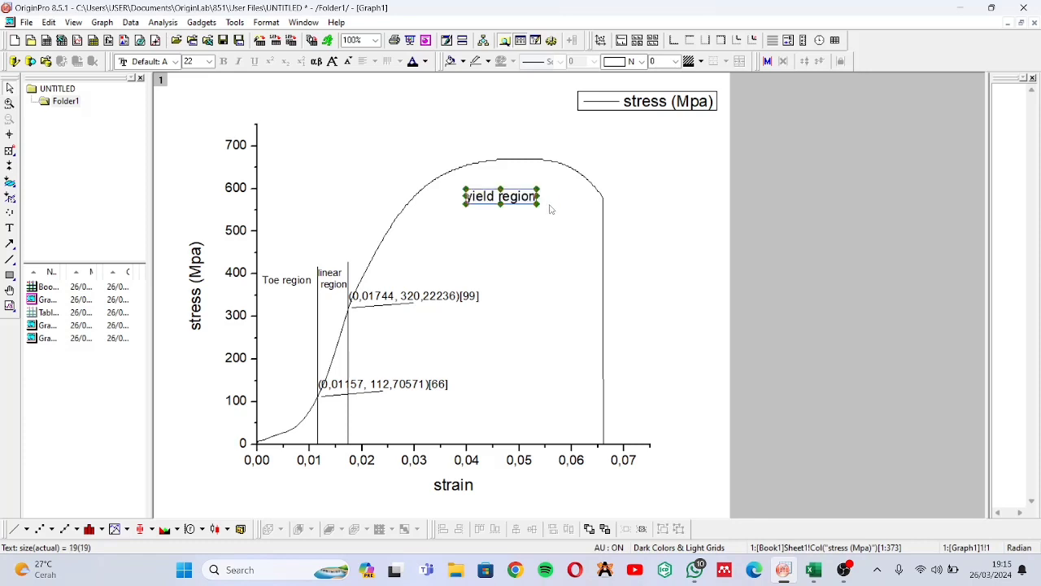
click(550, 209)
click(536, 203)
drag(537, 204, 529, 201)
click(534, 220)
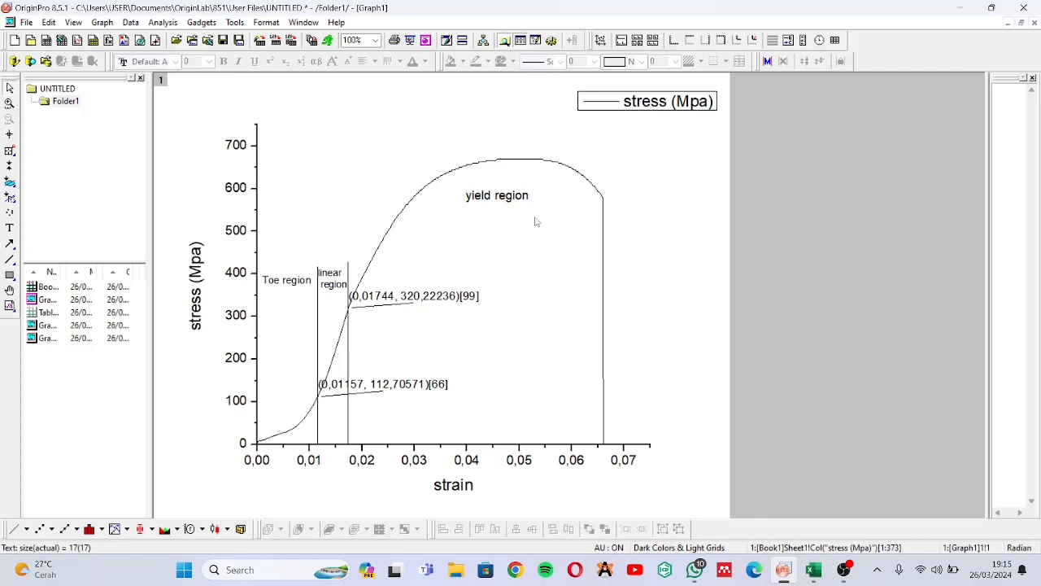
Move the "yield region" label slightly up and toward the fracture end to centre it under the curve's peak
click(497, 198)
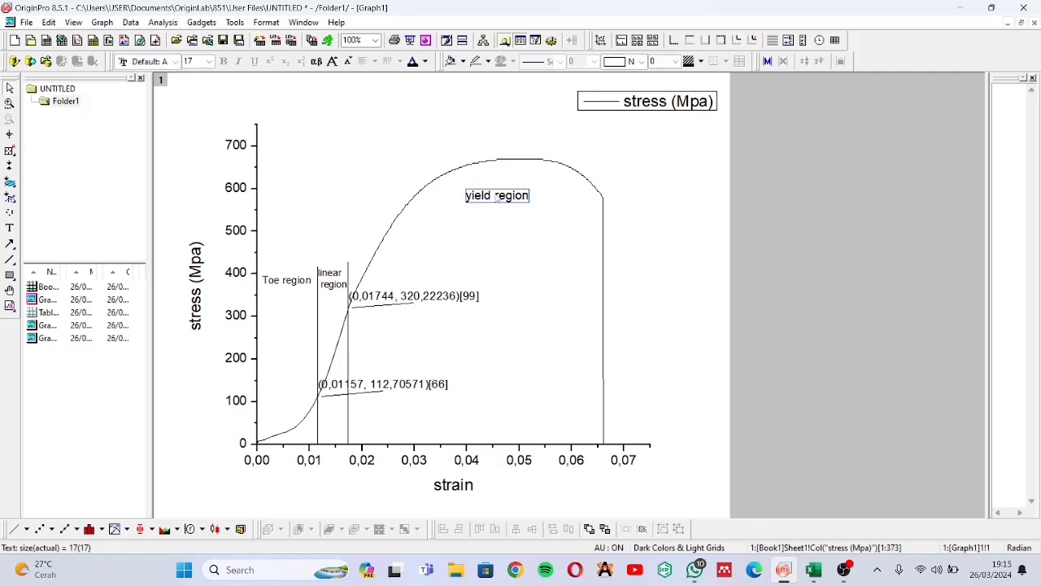
drag(497, 198, 509, 193)
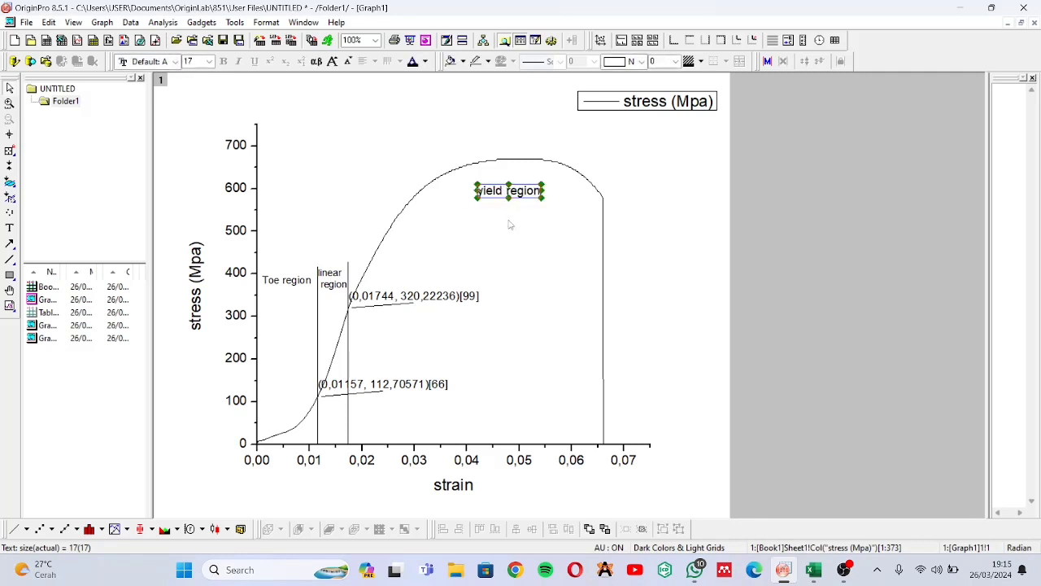
click(507, 231)
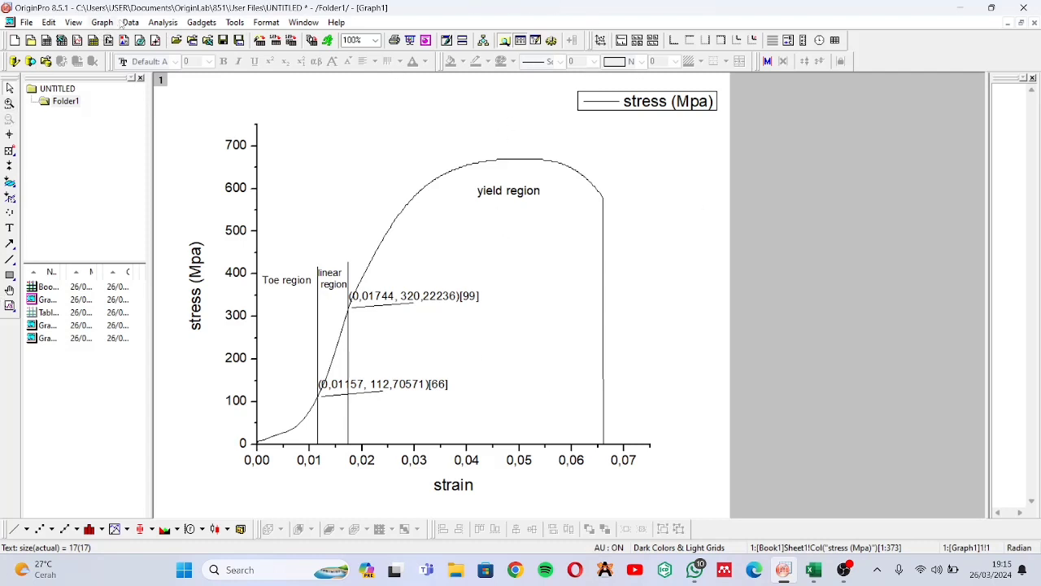
Run a Linear Fit on the whole stress (Mpa) curve and switch to its report sheet
click(161, 22)
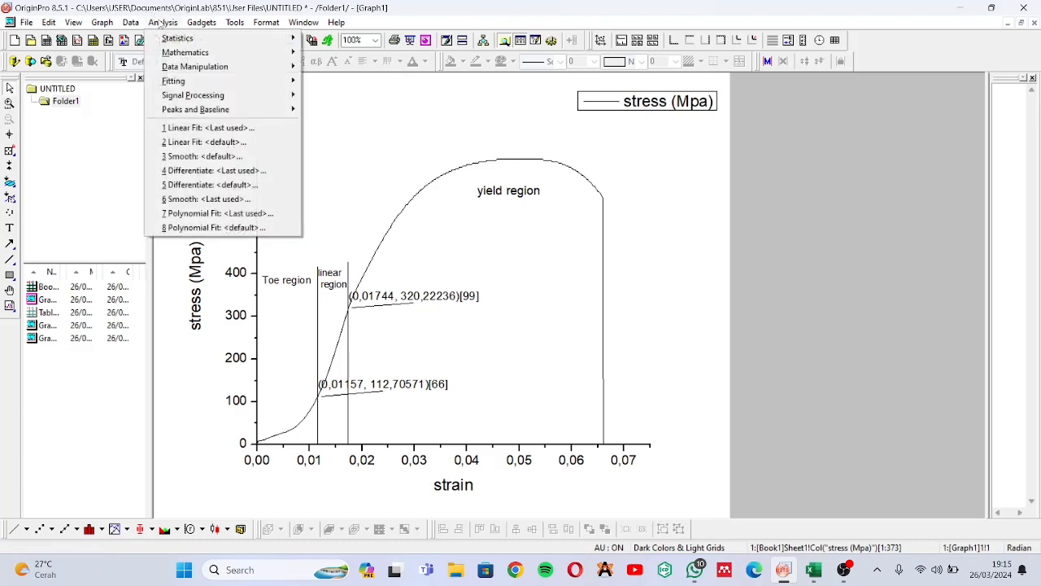
mouse_move(273, 88)
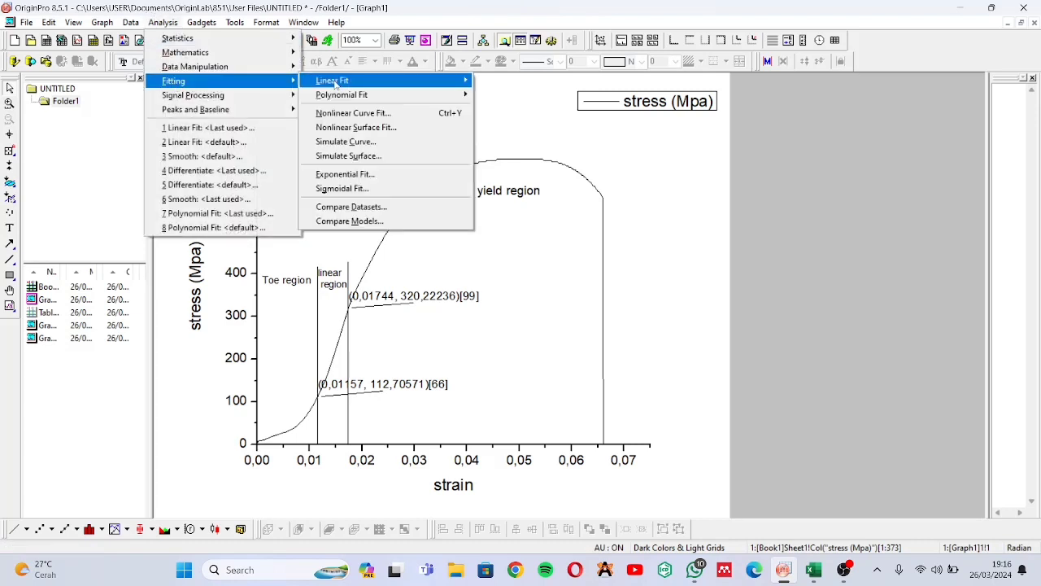
mouse_move(334, 81)
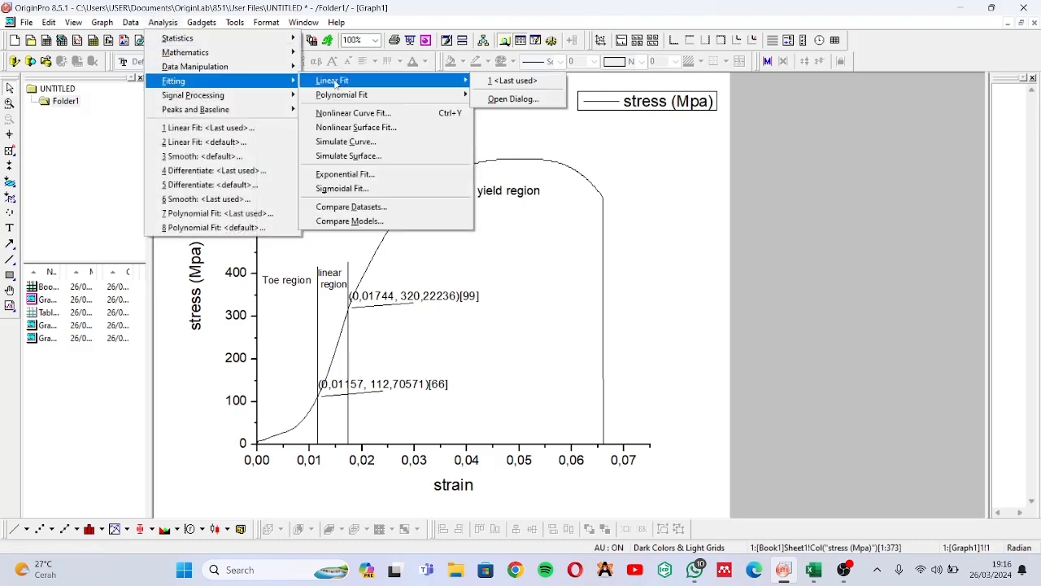
click(529, 101)
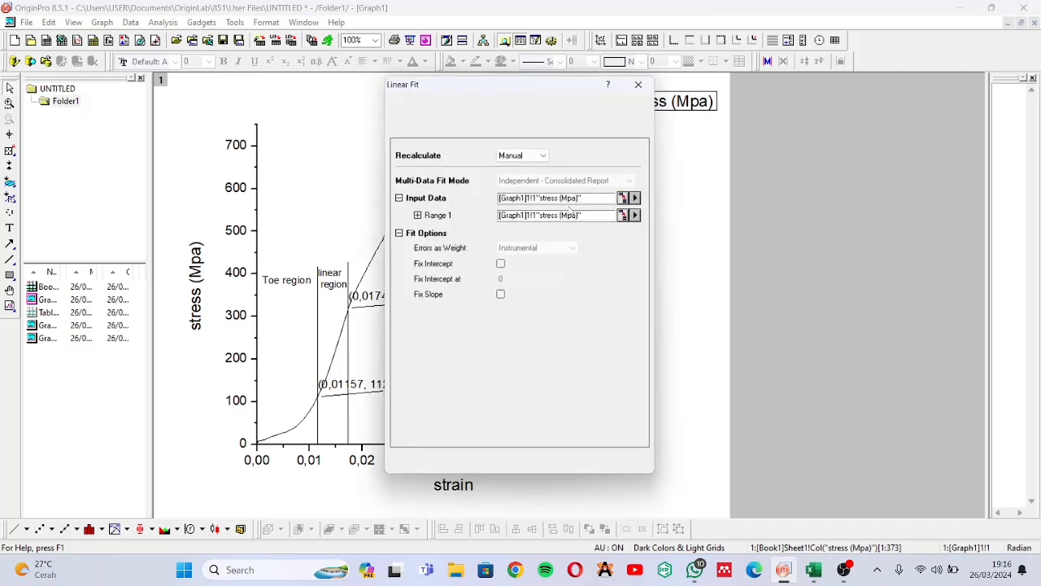
click(584, 469)
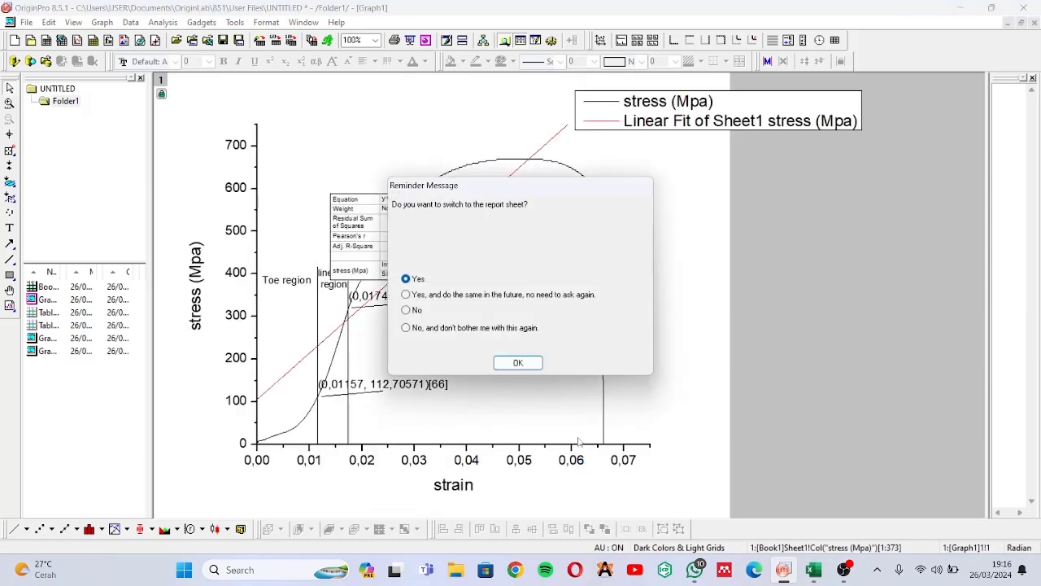
click(518, 363)
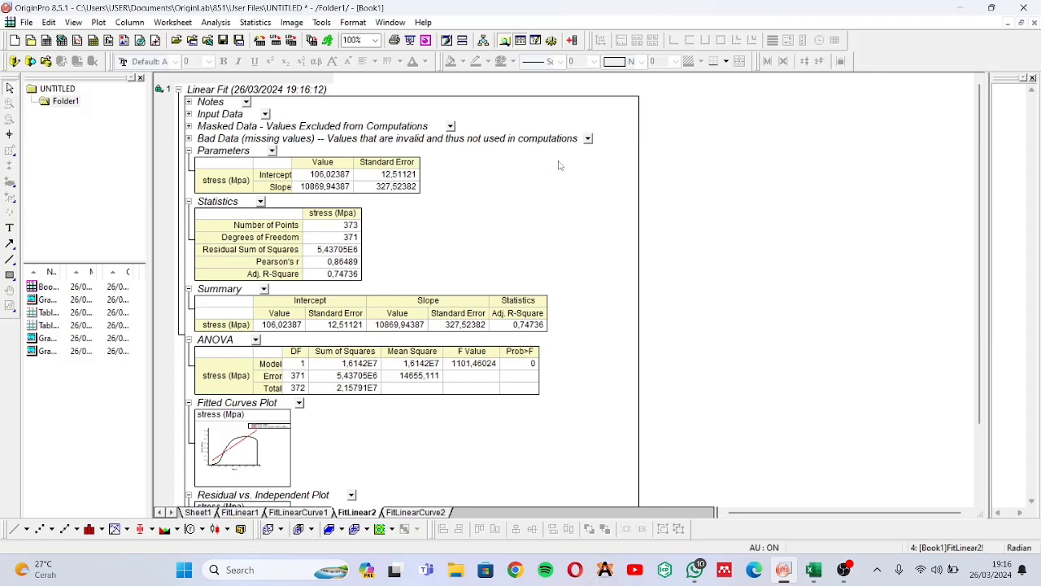
Return to the maximized Graph1, then move the fit results table below the curve and shrink it to fit before the fracture line
click(1007, 23)
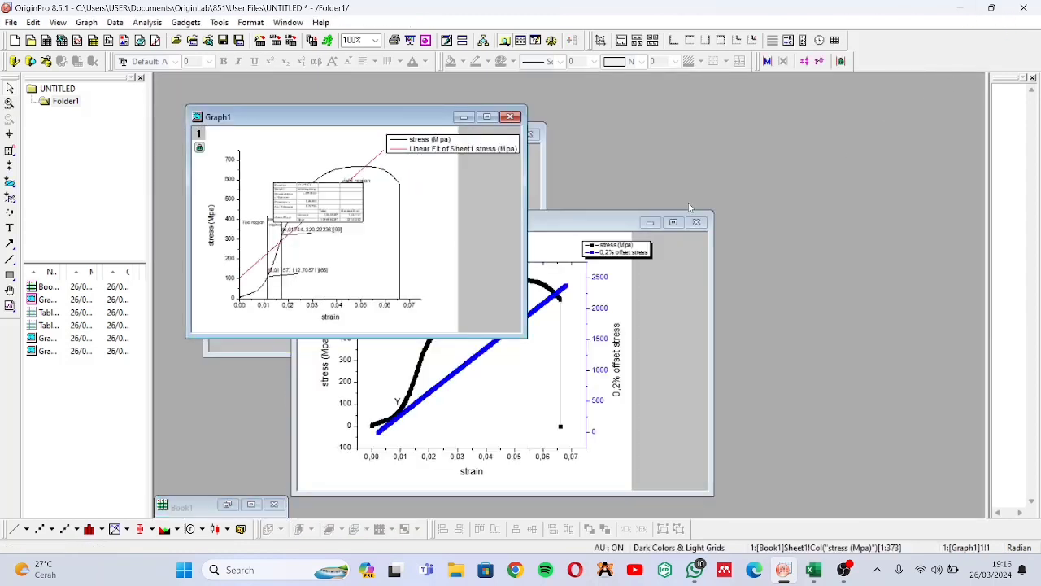
click(486, 117)
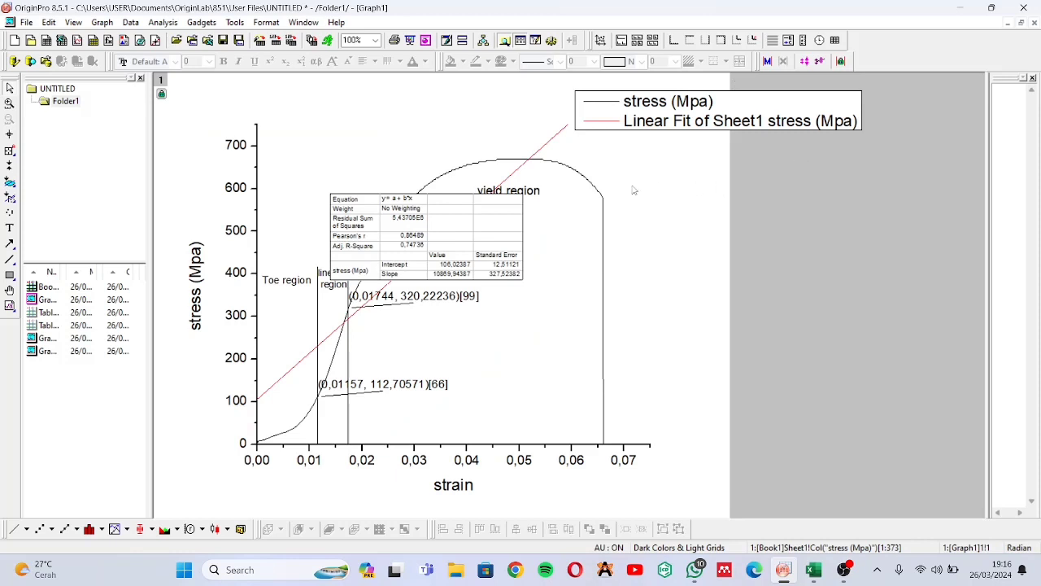
click(470, 225)
drag(507, 255, 604, 368)
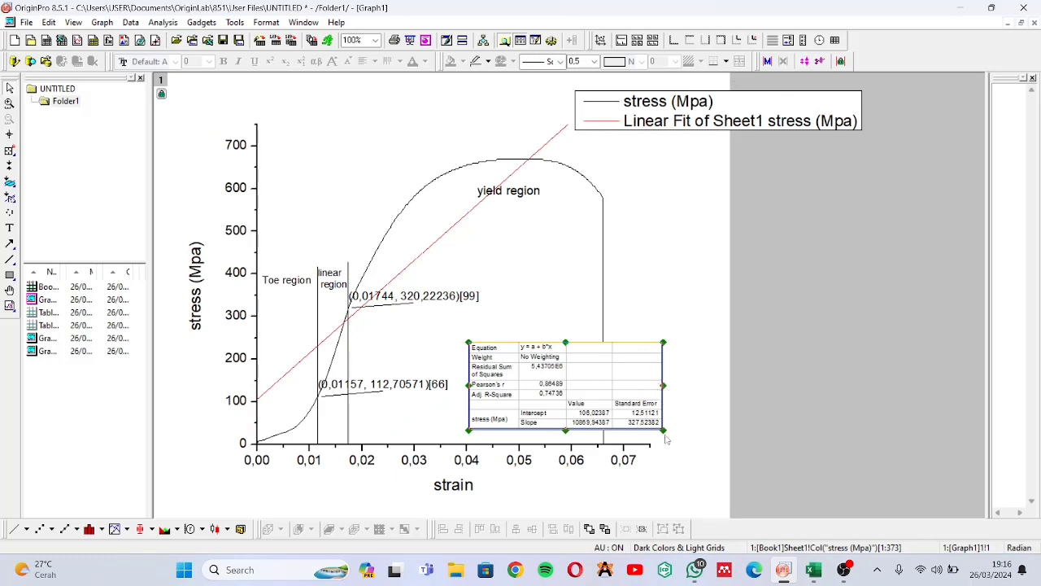
drag(664, 432, 557, 417)
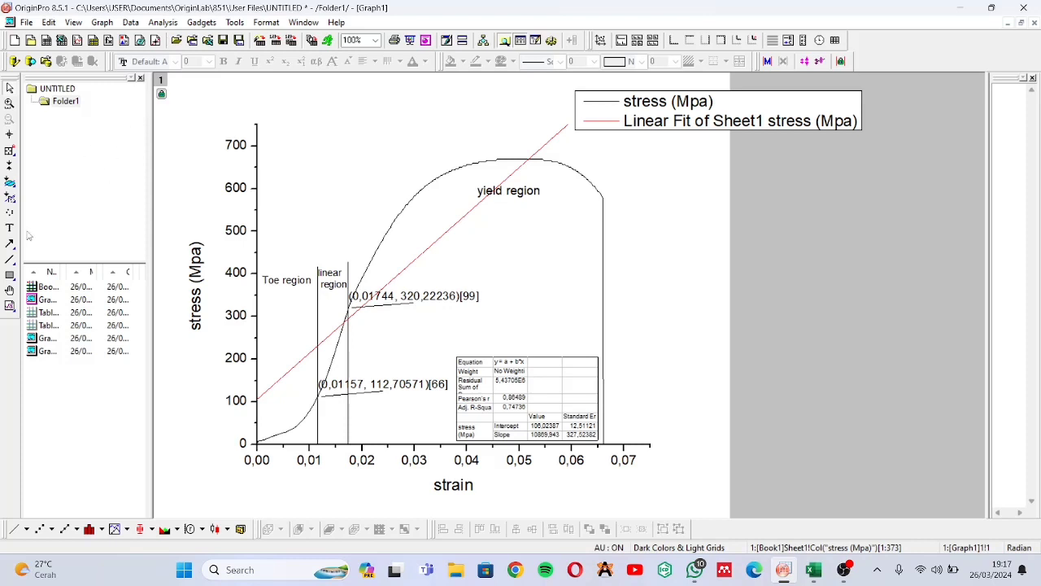
Read the coordinates at the stress curve's peak with the Screen Reader
click(10, 258)
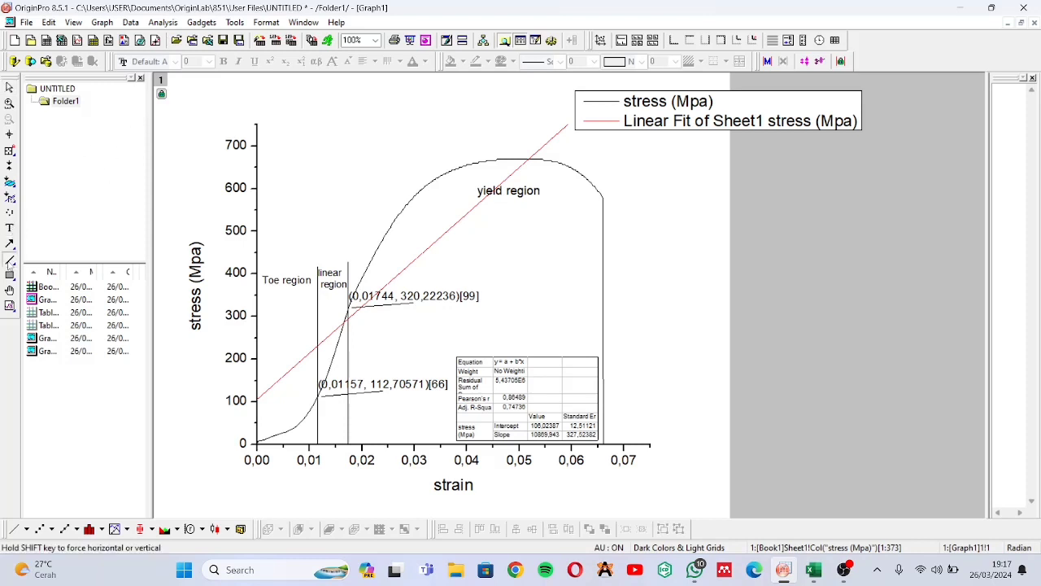
click(9, 135)
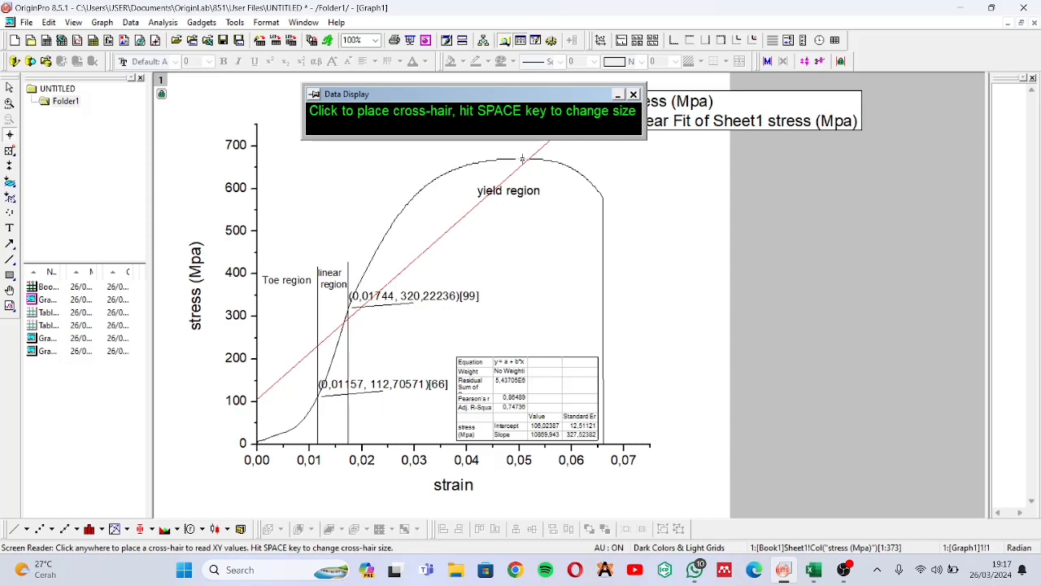
click(523, 159)
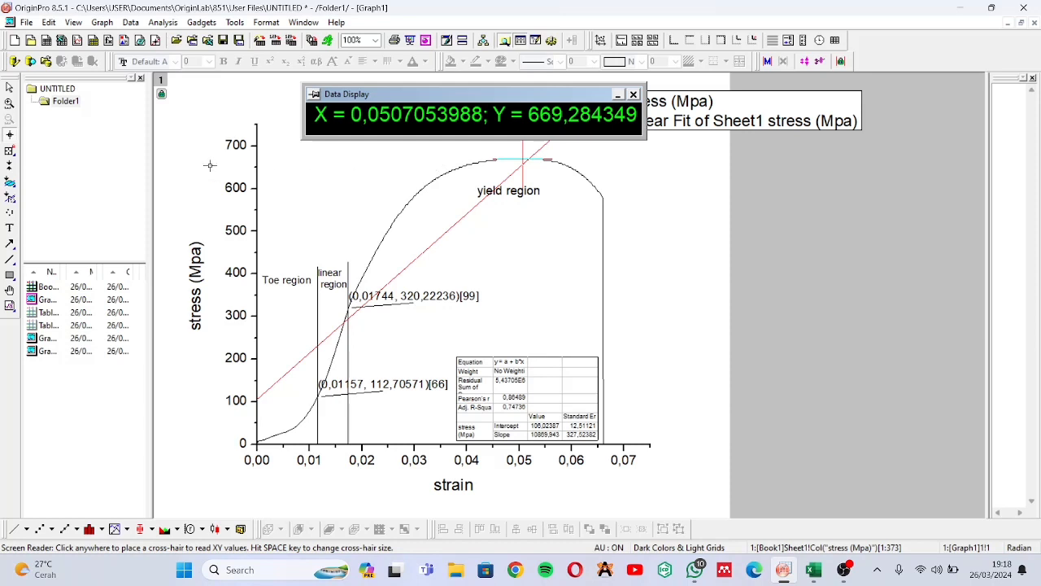
Annotate data point 288 at the stress curve's peak with its coordinates, then exit the reader and close the data info window
click(11, 153)
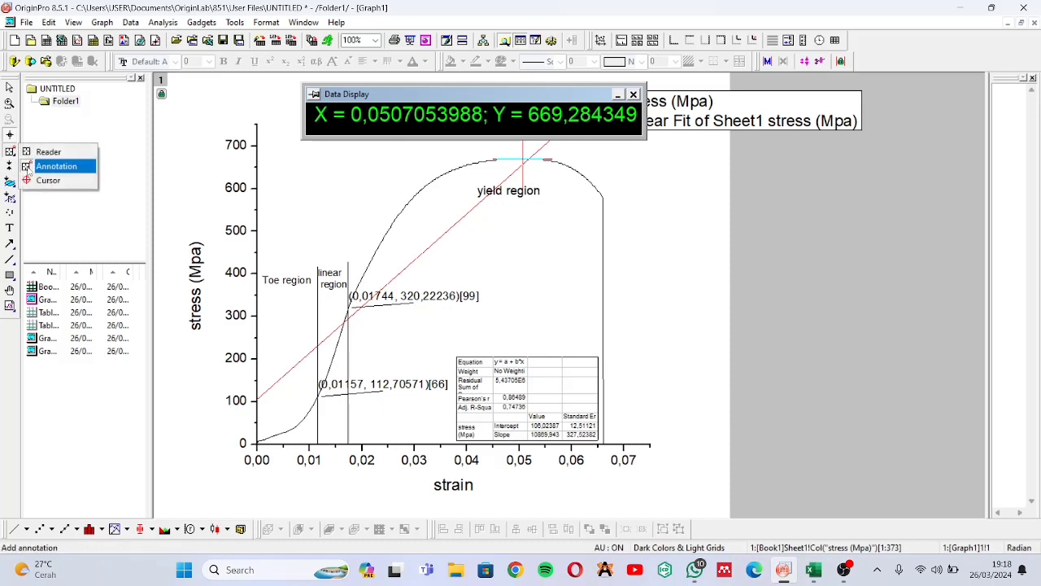
click(50, 166)
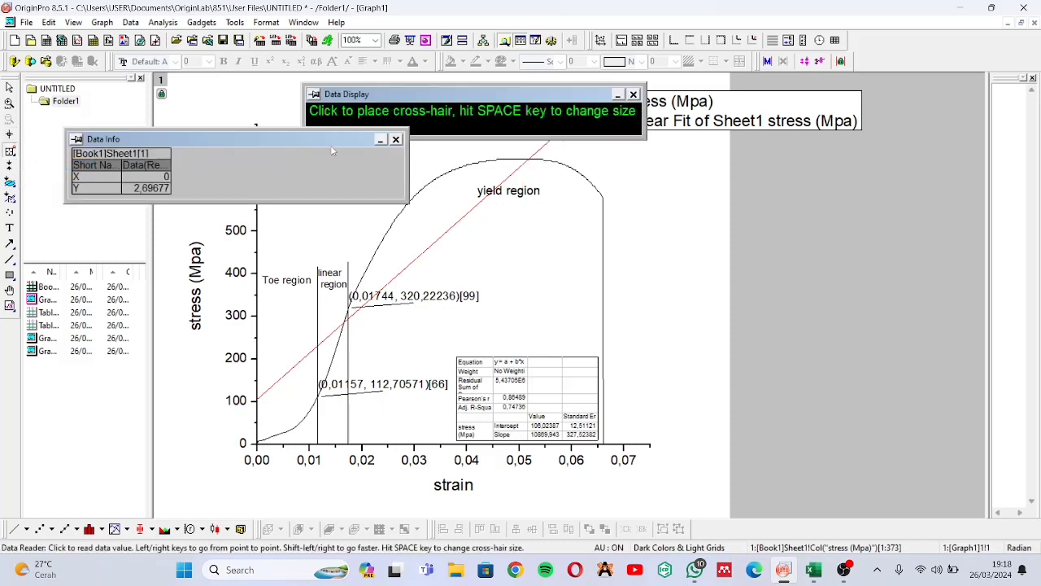
click(526, 160)
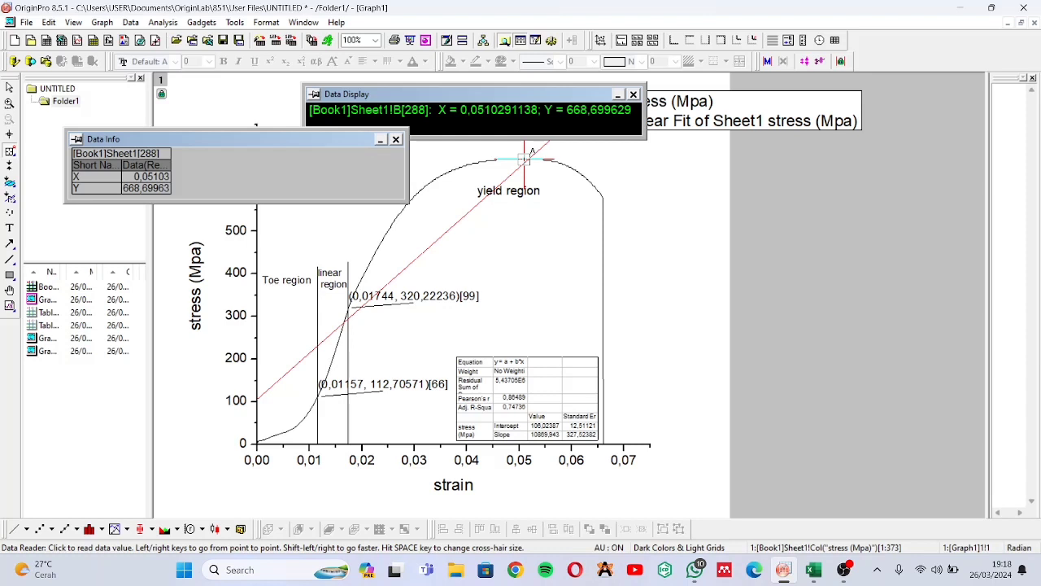
key(Return)
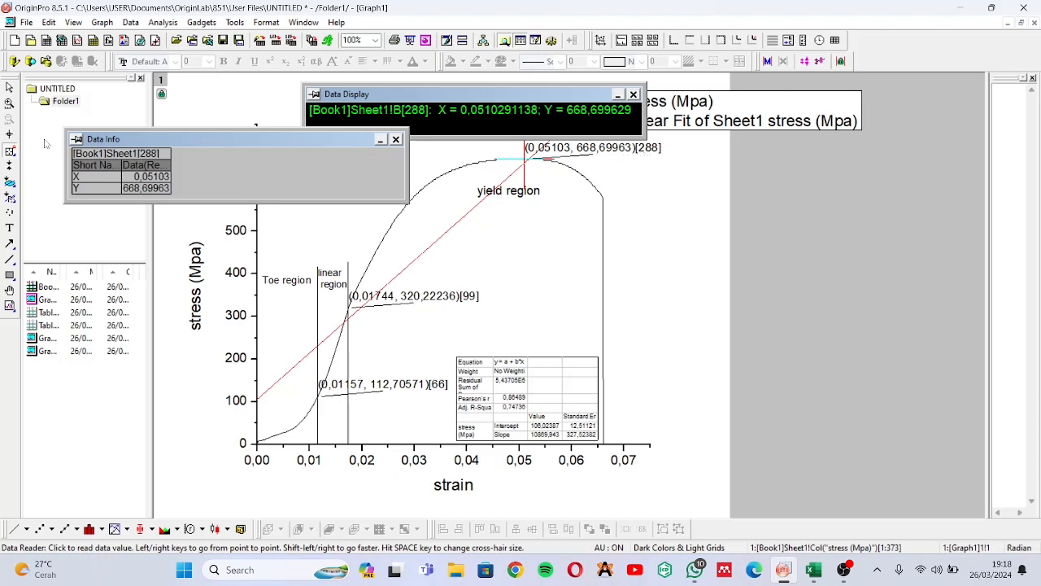
click(9, 87)
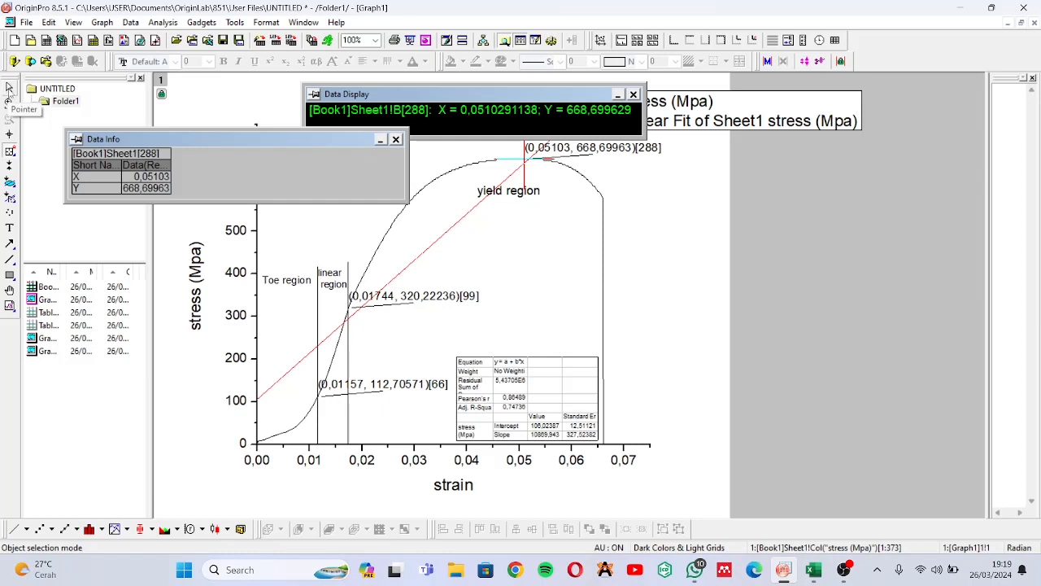
click(9, 87)
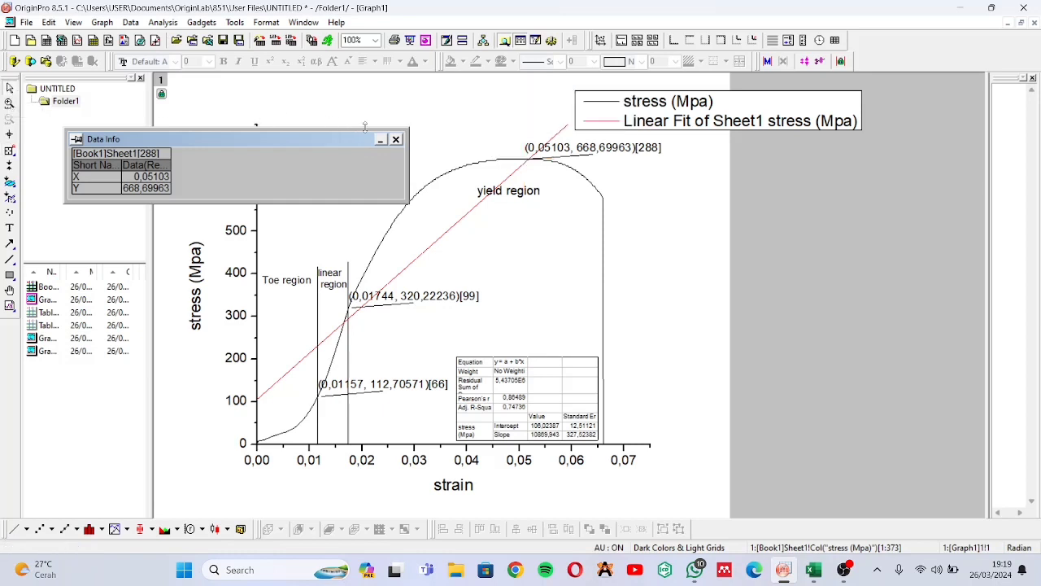
click(396, 139)
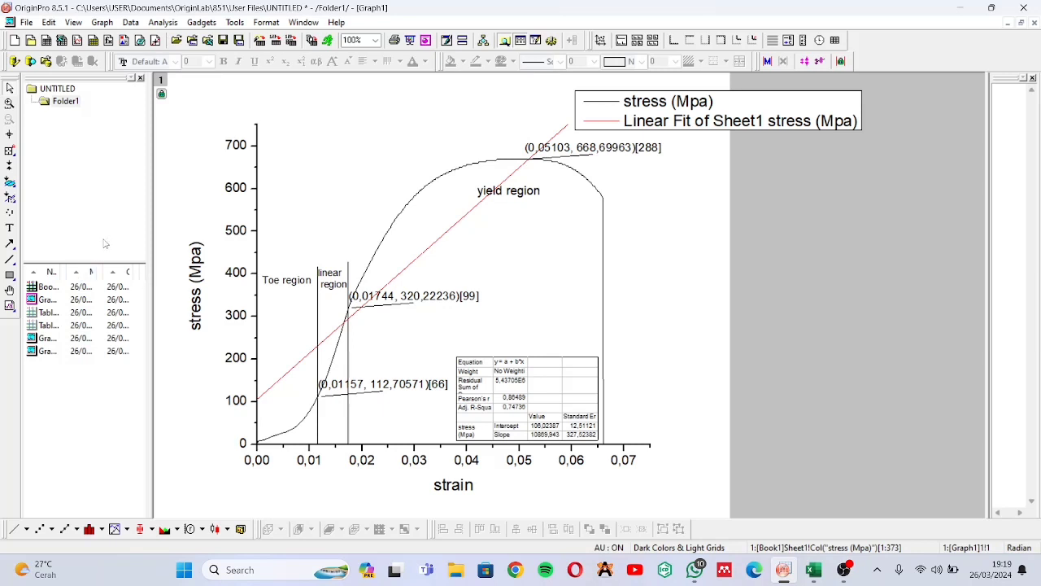
Add the text label "M" at the stress curve's peak and place it just before the peak's coordinate annotation
click(11, 228)
click(529, 135)
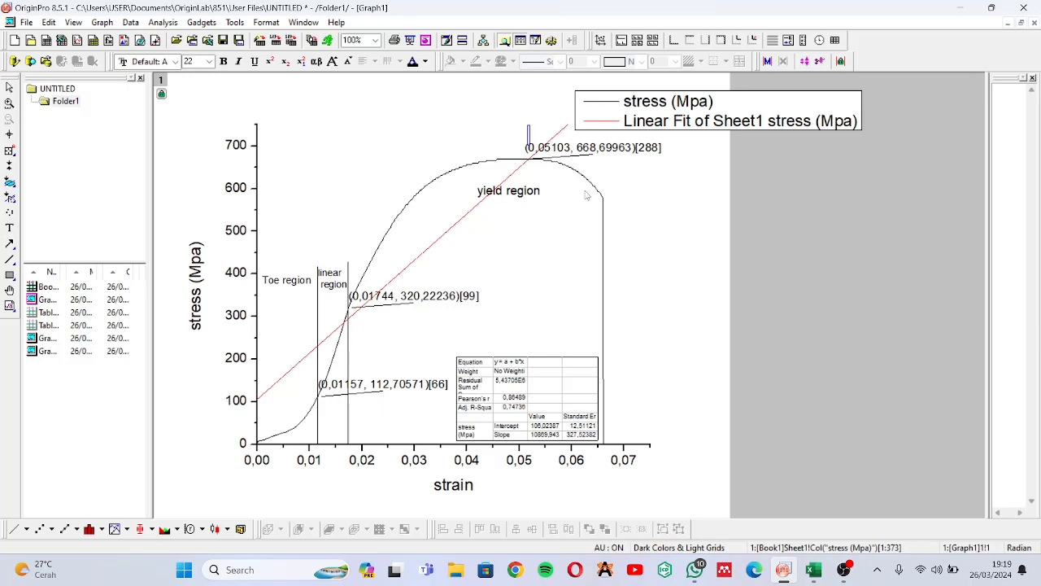
text(M)
click(670, 207)
click(534, 135)
drag(534, 135, 514, 147)
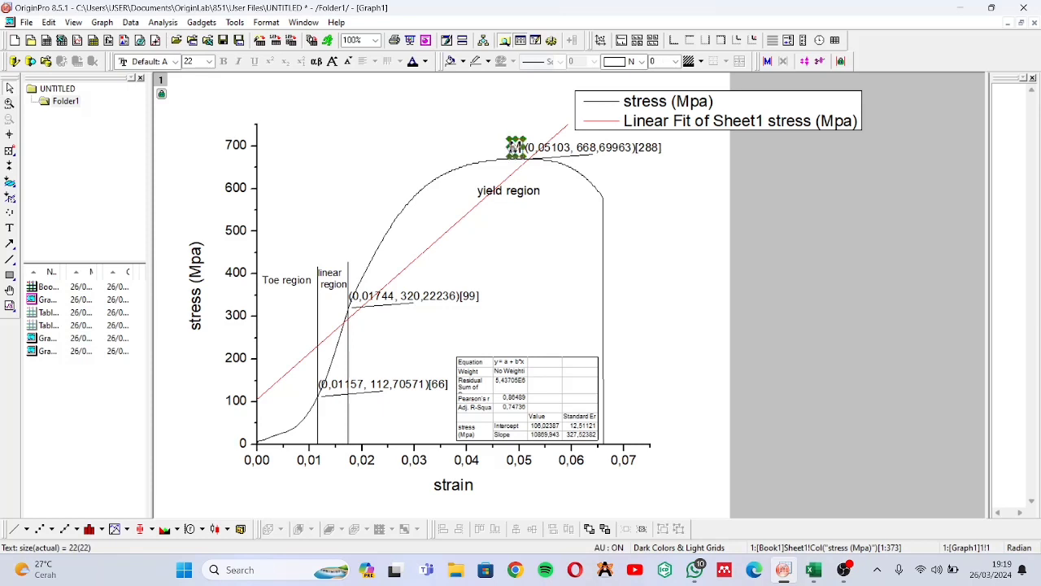
click(682, 189)
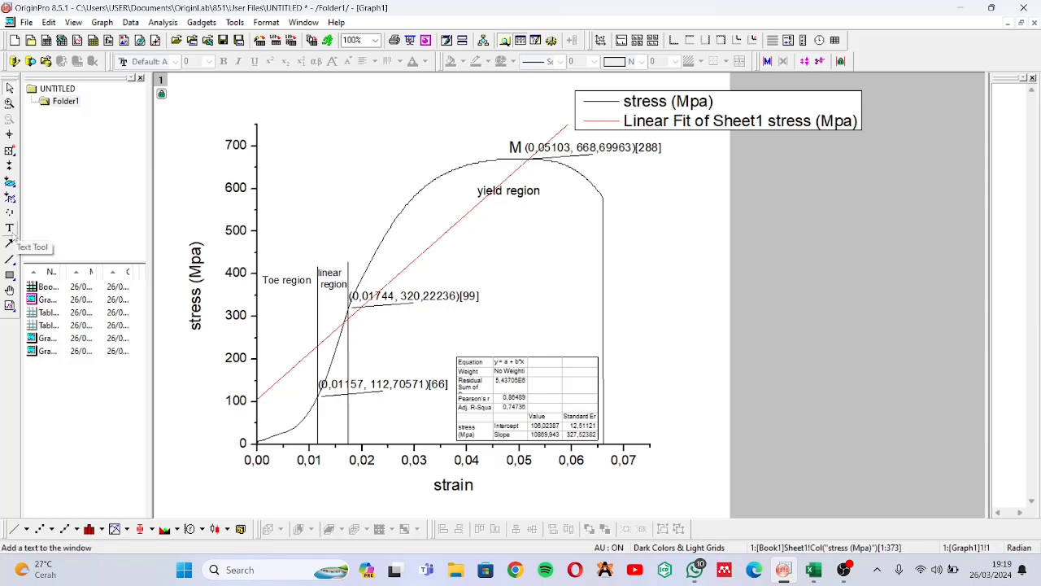
Annotate data point 372 at the stress curve's fracture point with its coordinates, then exit the annotation tool
click(11, 152)
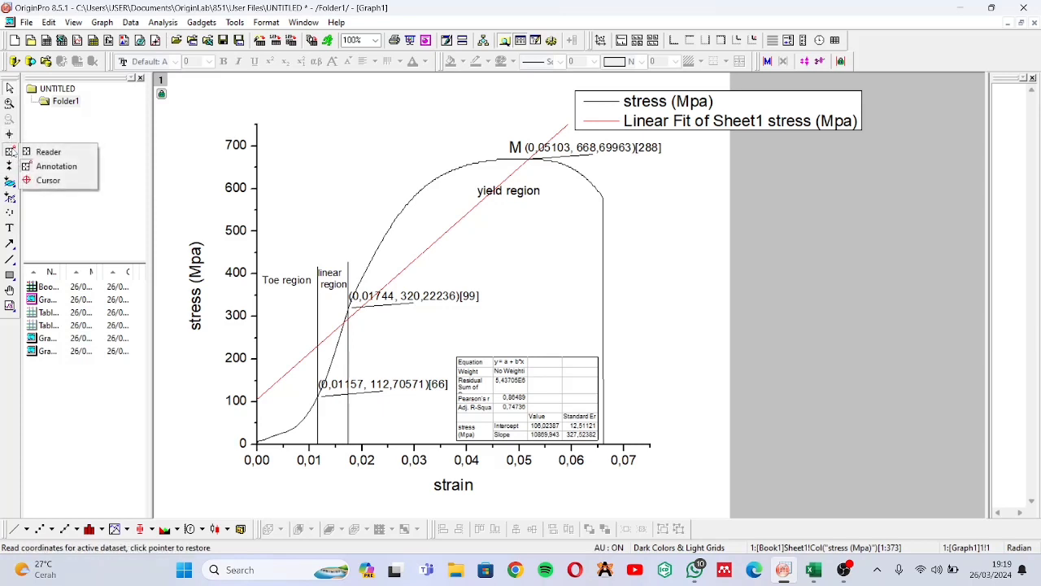
click(57, 167)
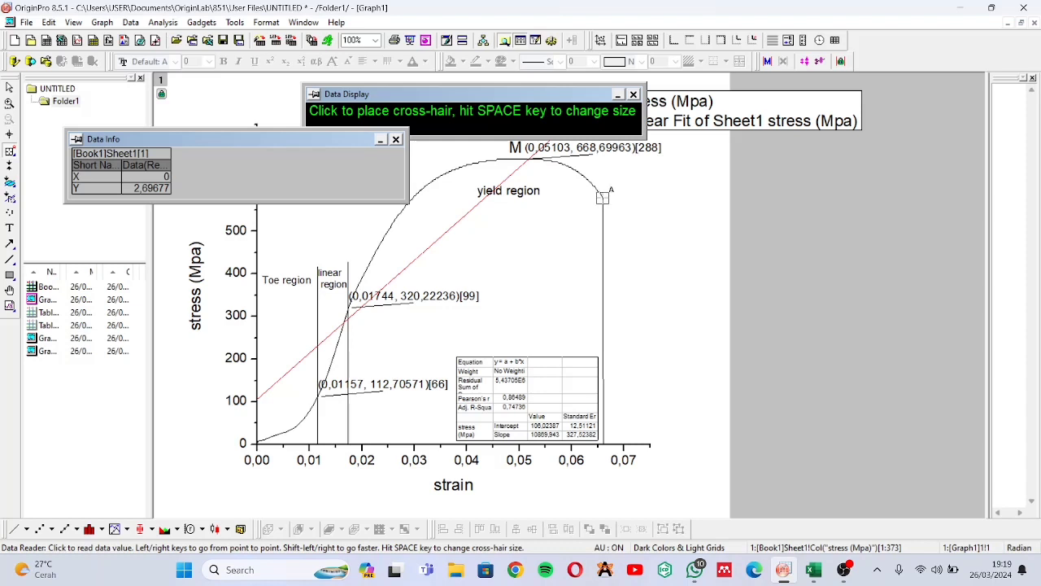
click(603, 196)
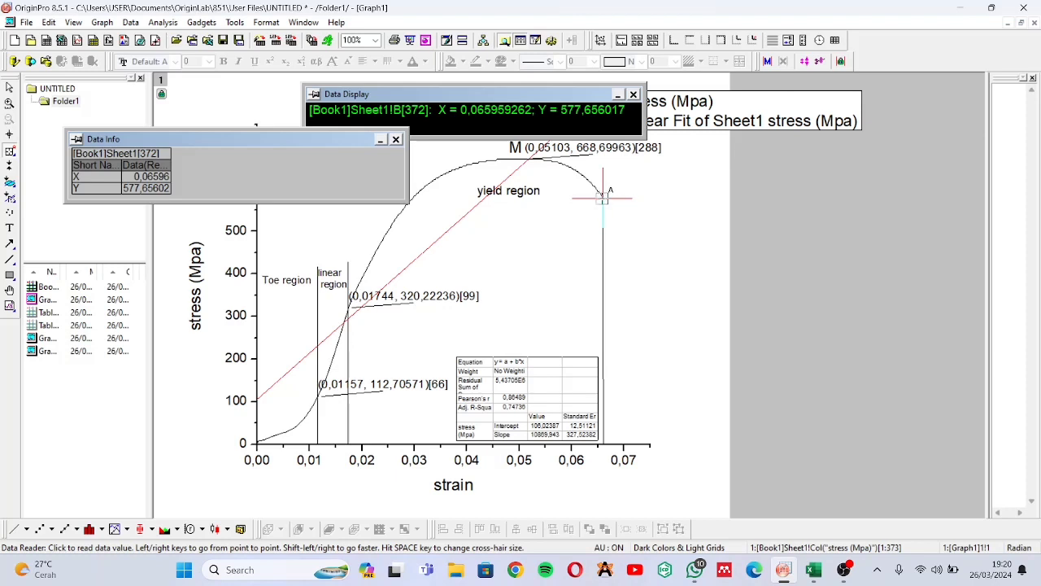
double_click(603, 197)
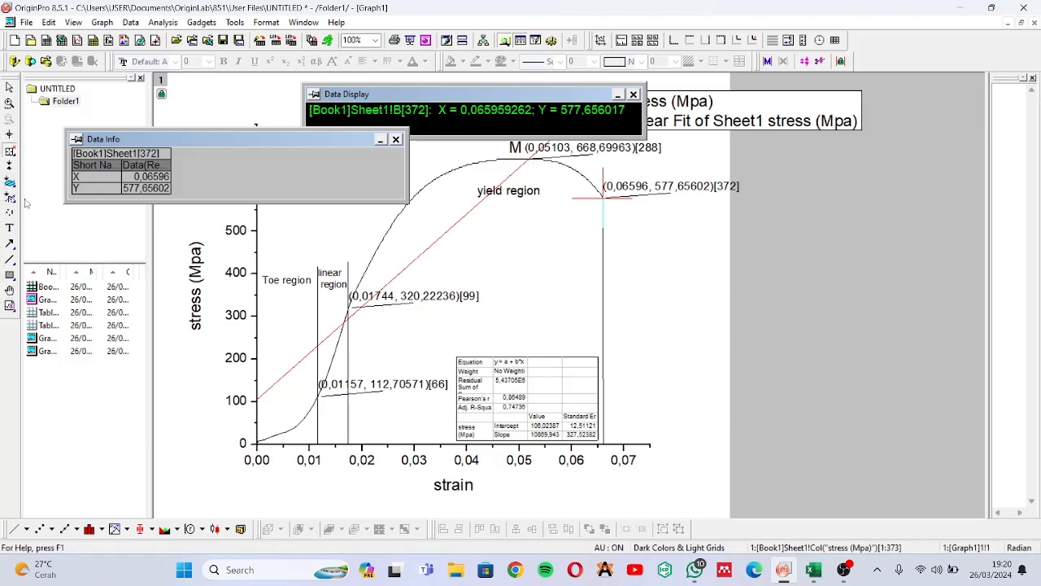
click(9, 87)
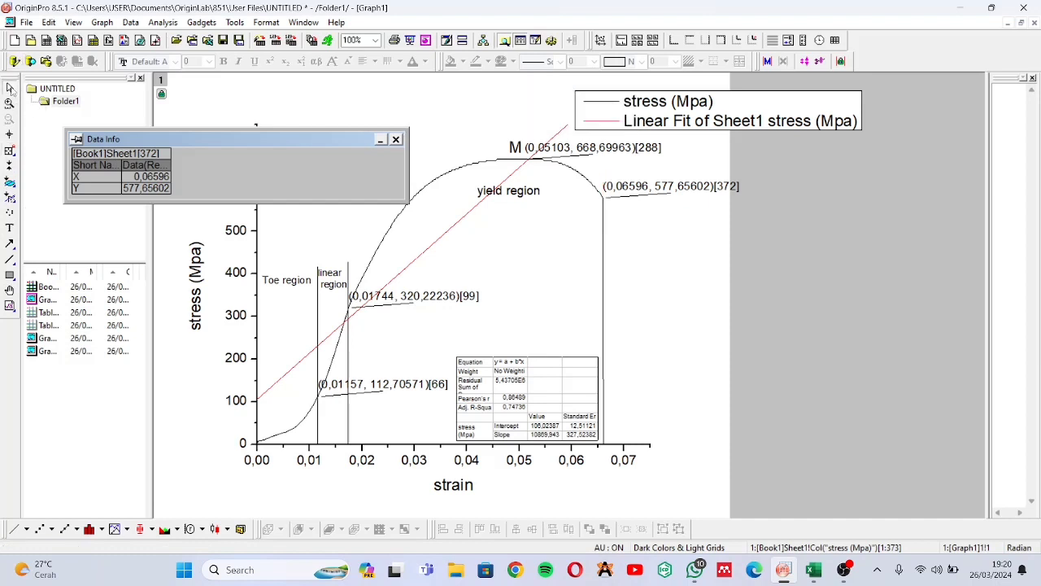